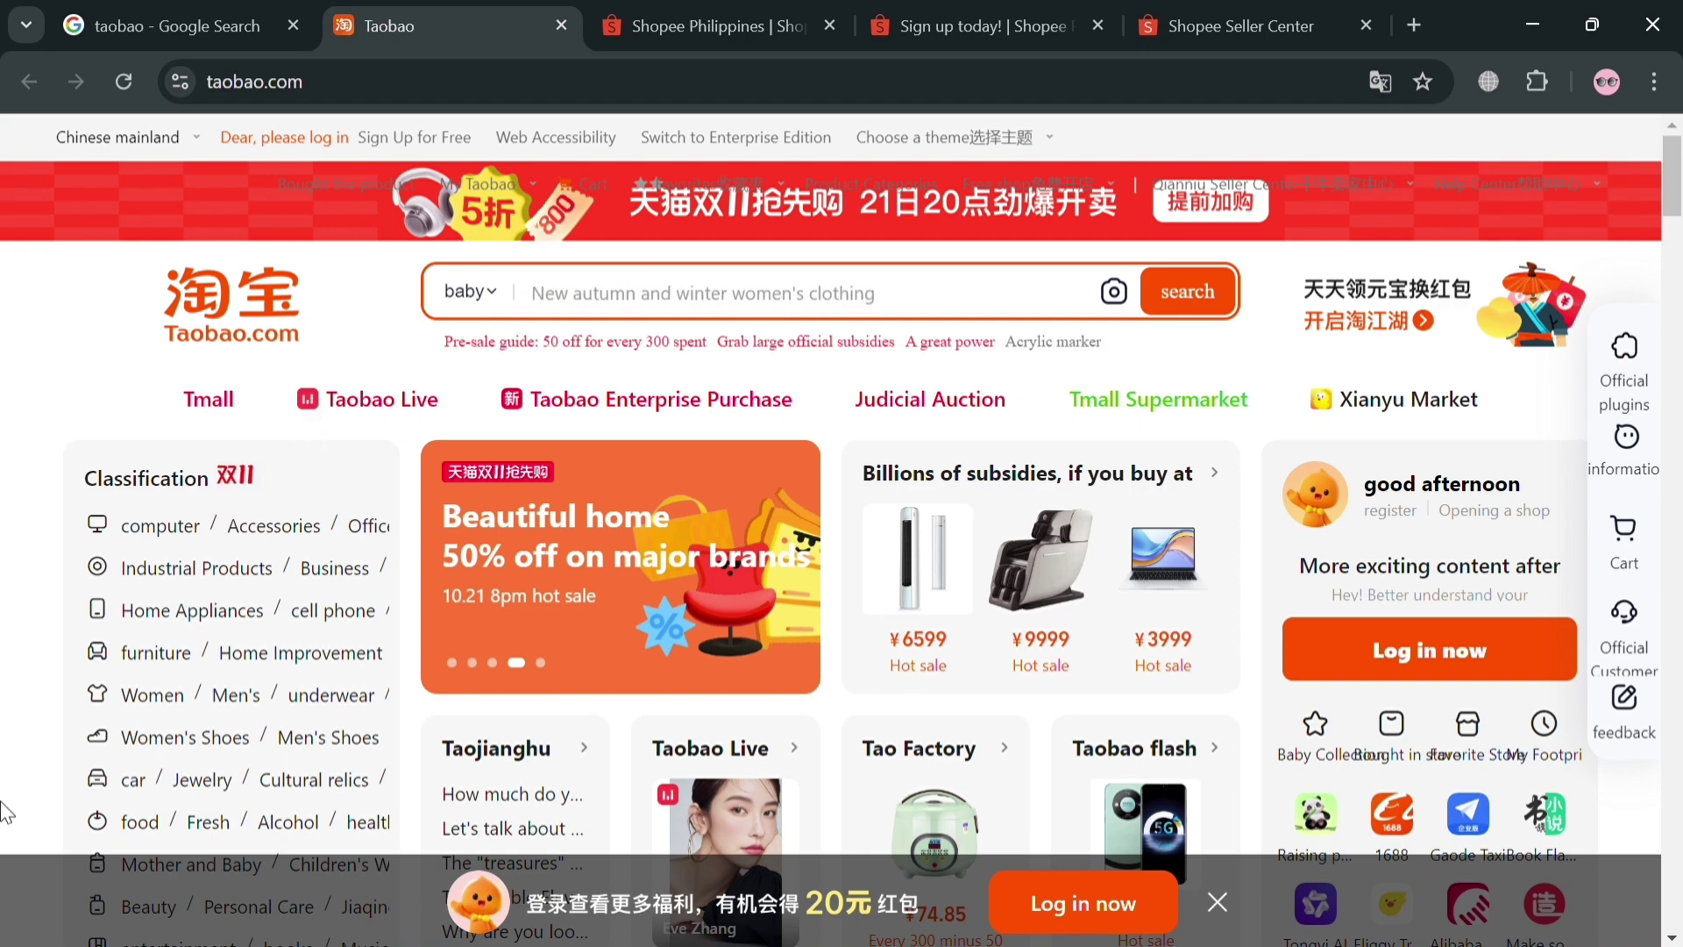
# Scroll through the Taobao homepage product feed
pyautogui.scroll(-2, 952, 526)
pyautogui.scroll(2, 952, 527)
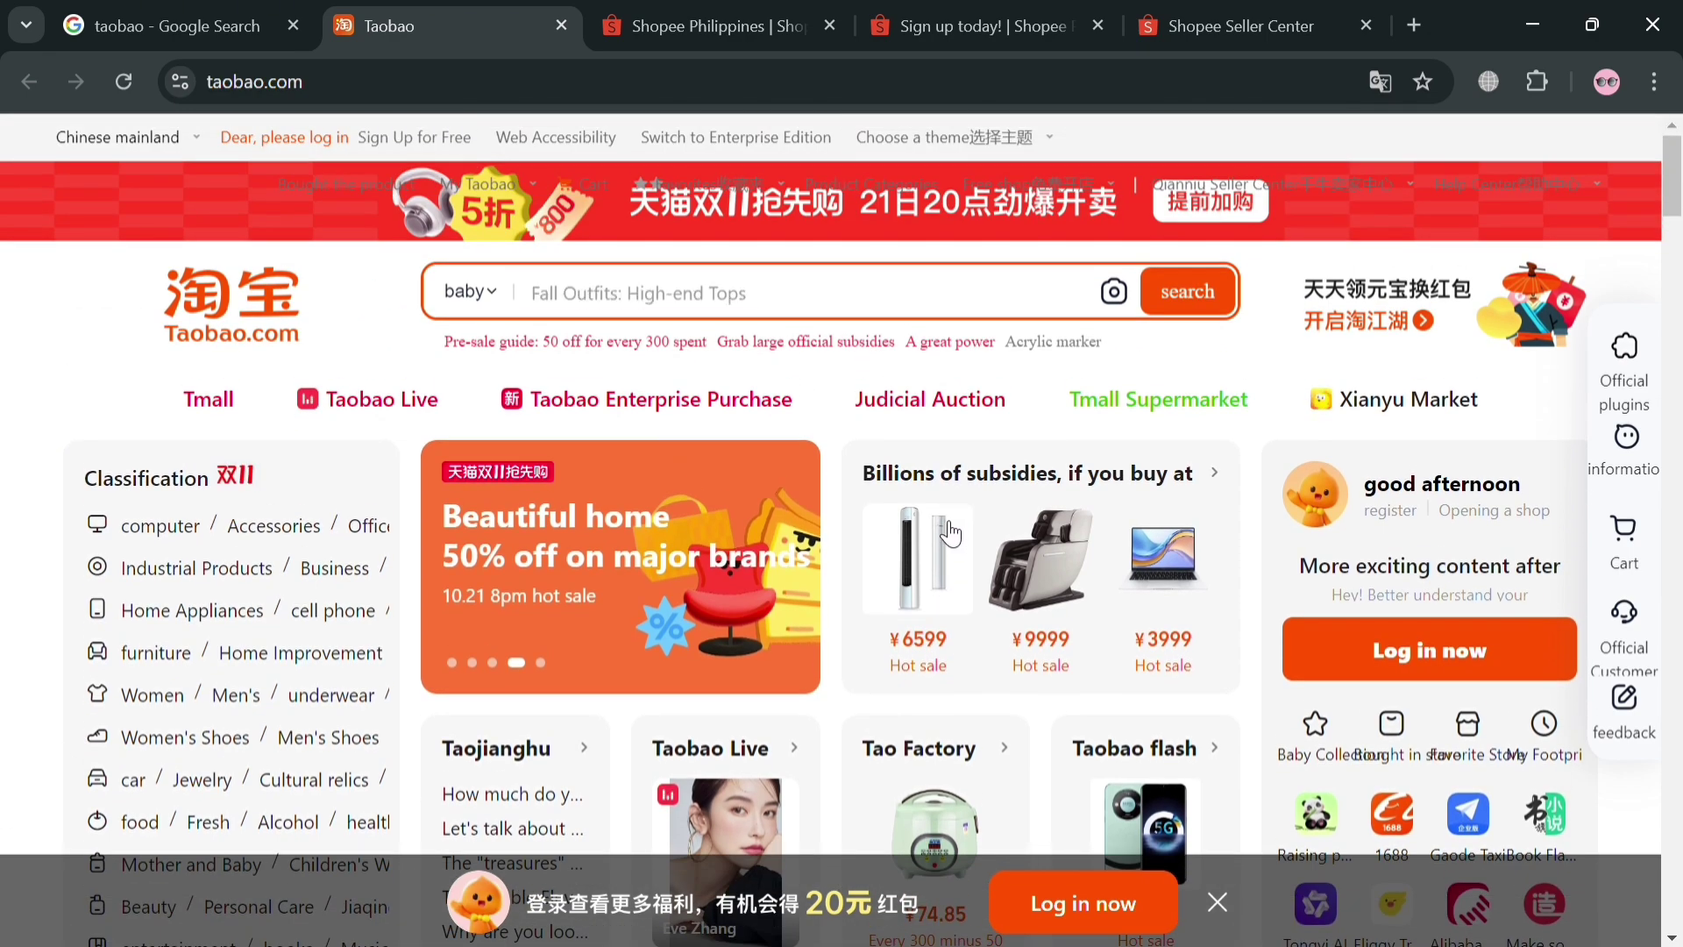
pyautogui.scroll(-10, 952, 532)
pyautogui.scroll(-4, 954, 533)
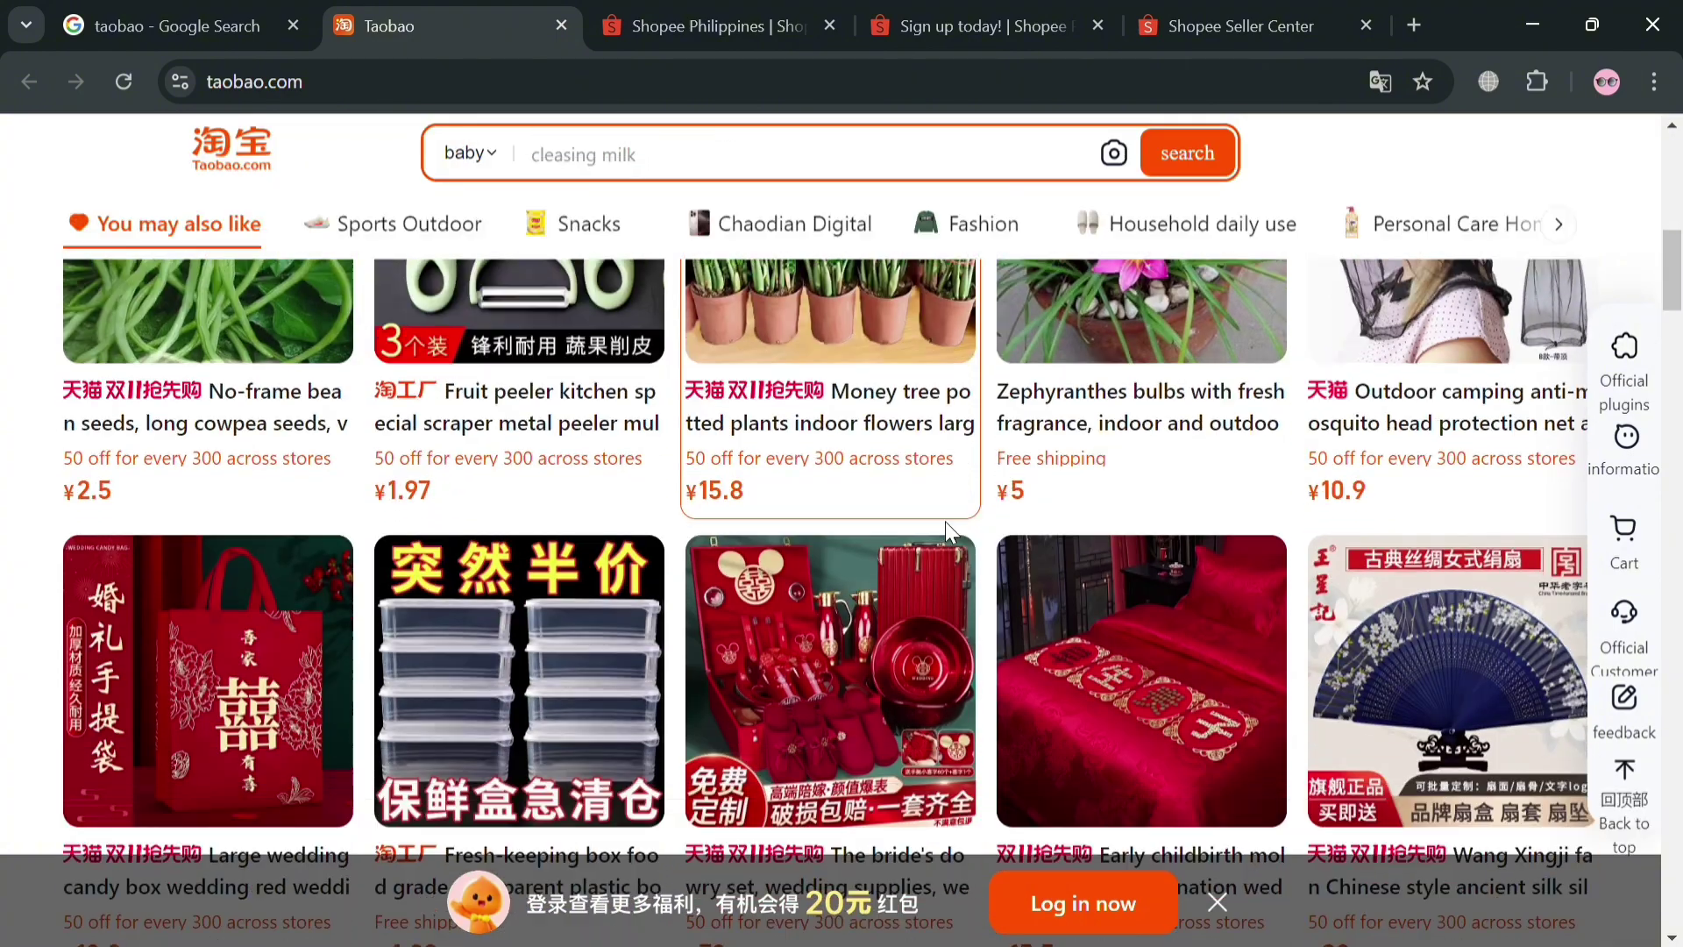
pyautogui.scroll(2, 954, 533)
pyautogui.scroll(-10, 981, 526)
pyautogui.scroll(-8, 1017, 523)
pyautogui.scroll(-4, 1010, 507)
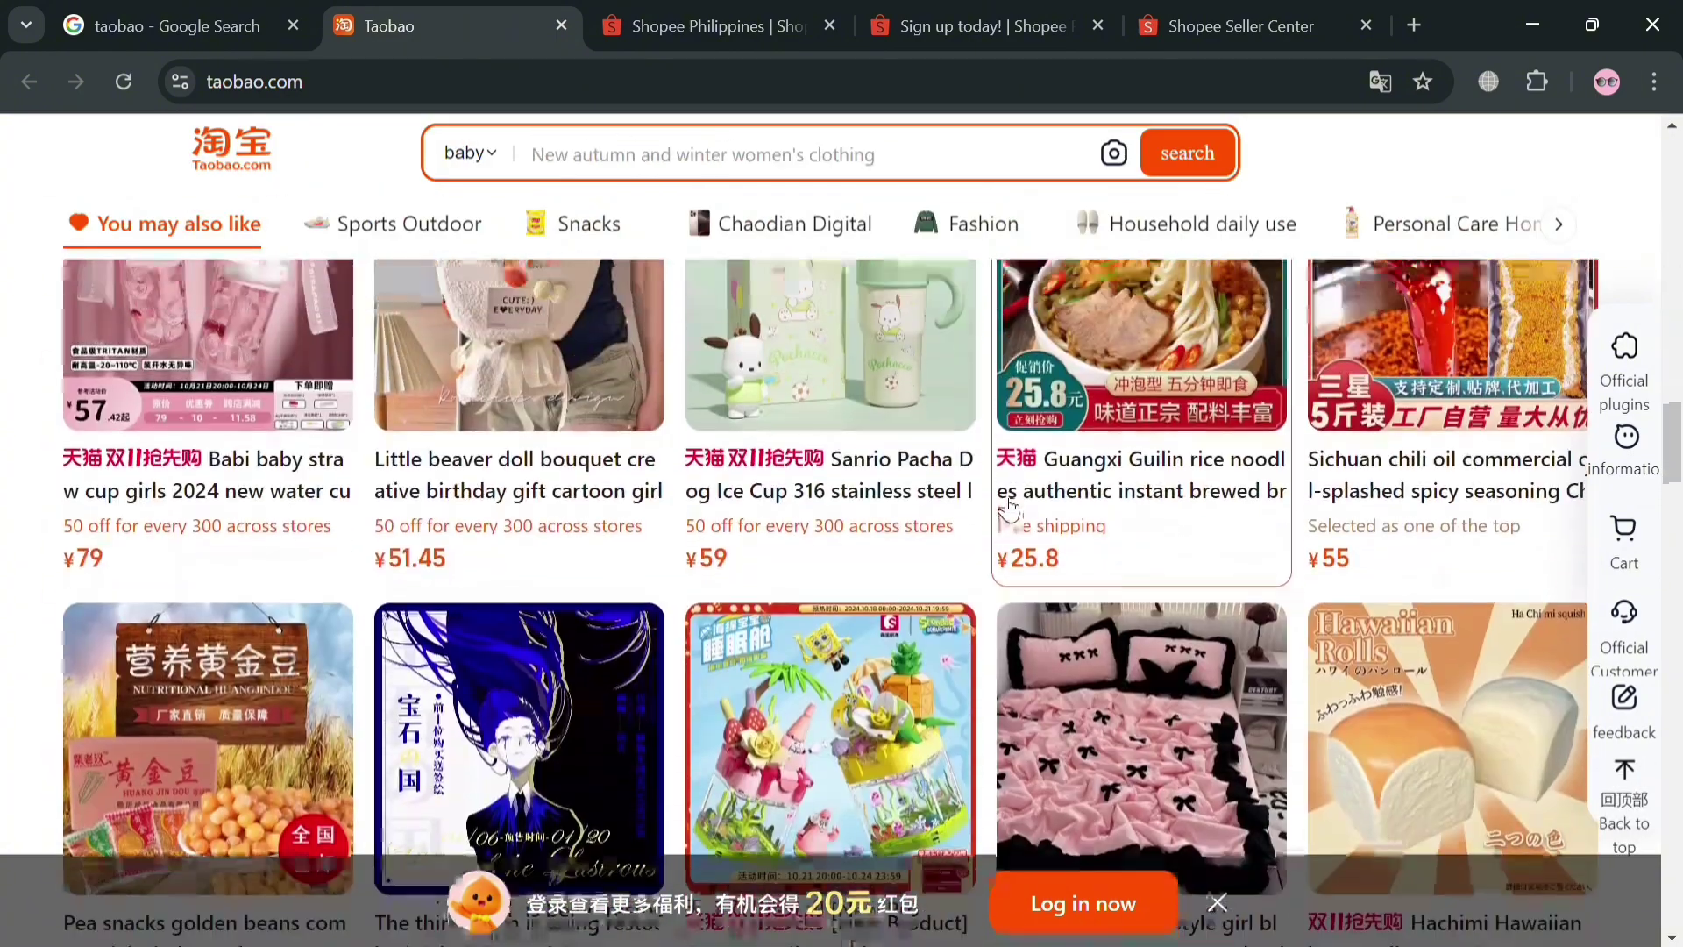
pyautogui.scroll(-6, 1009, 509)
pyautogui.scroll(-3, 1012, 517)
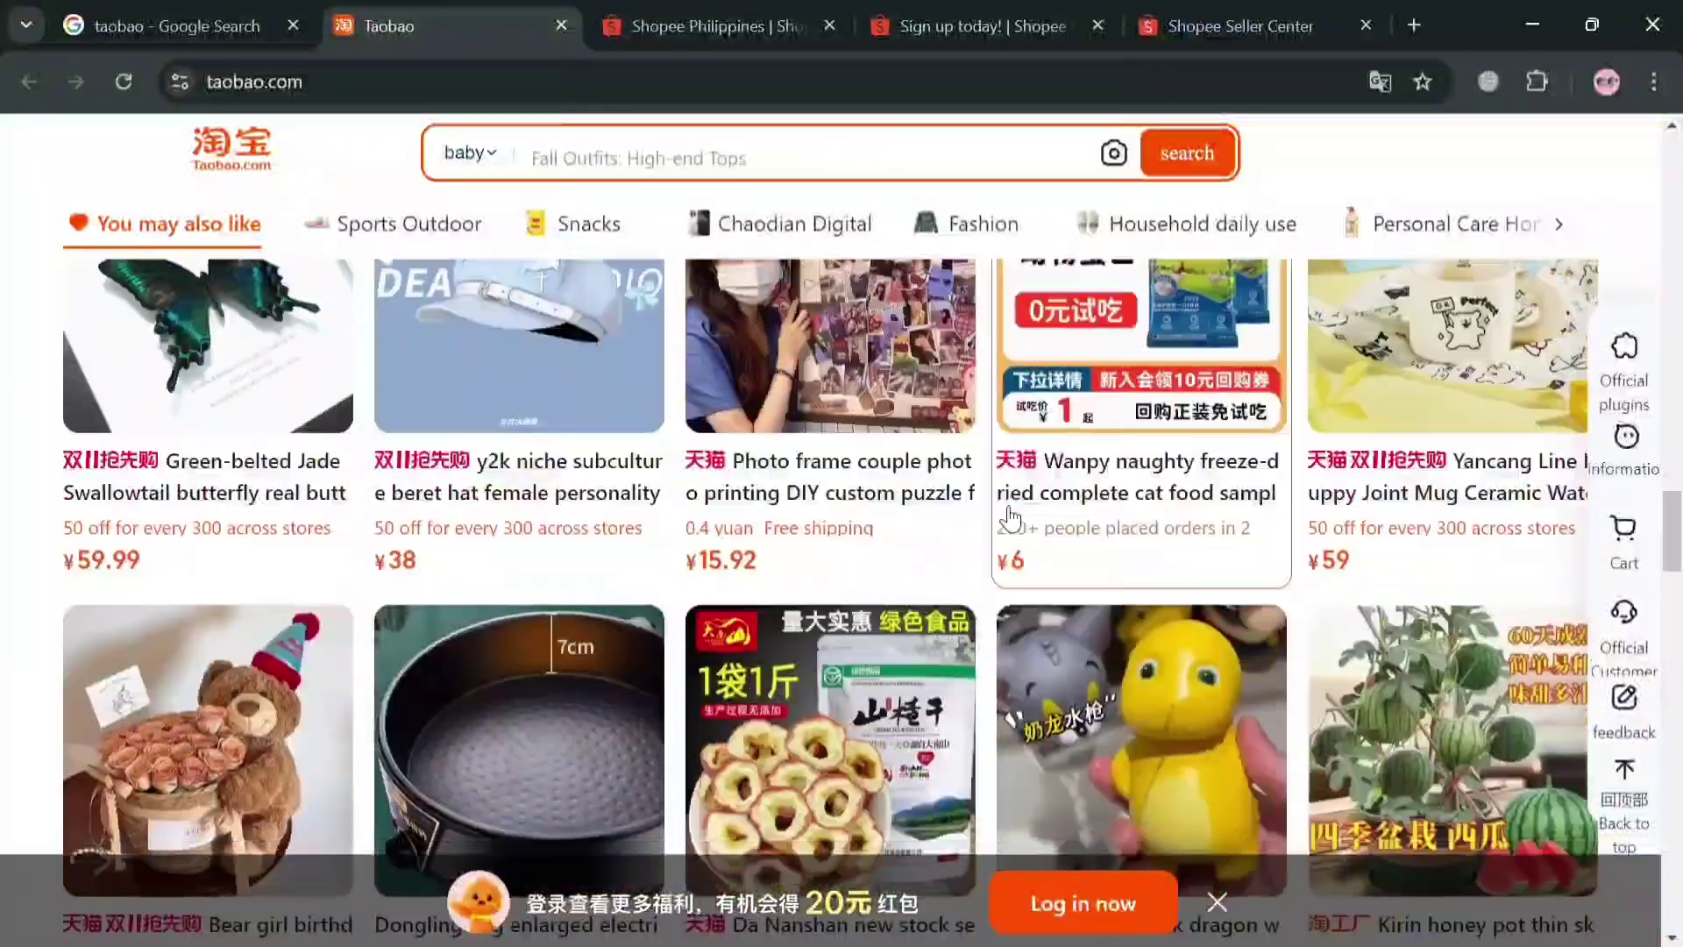
pyautogui.scroll(-8, 1013, 518)
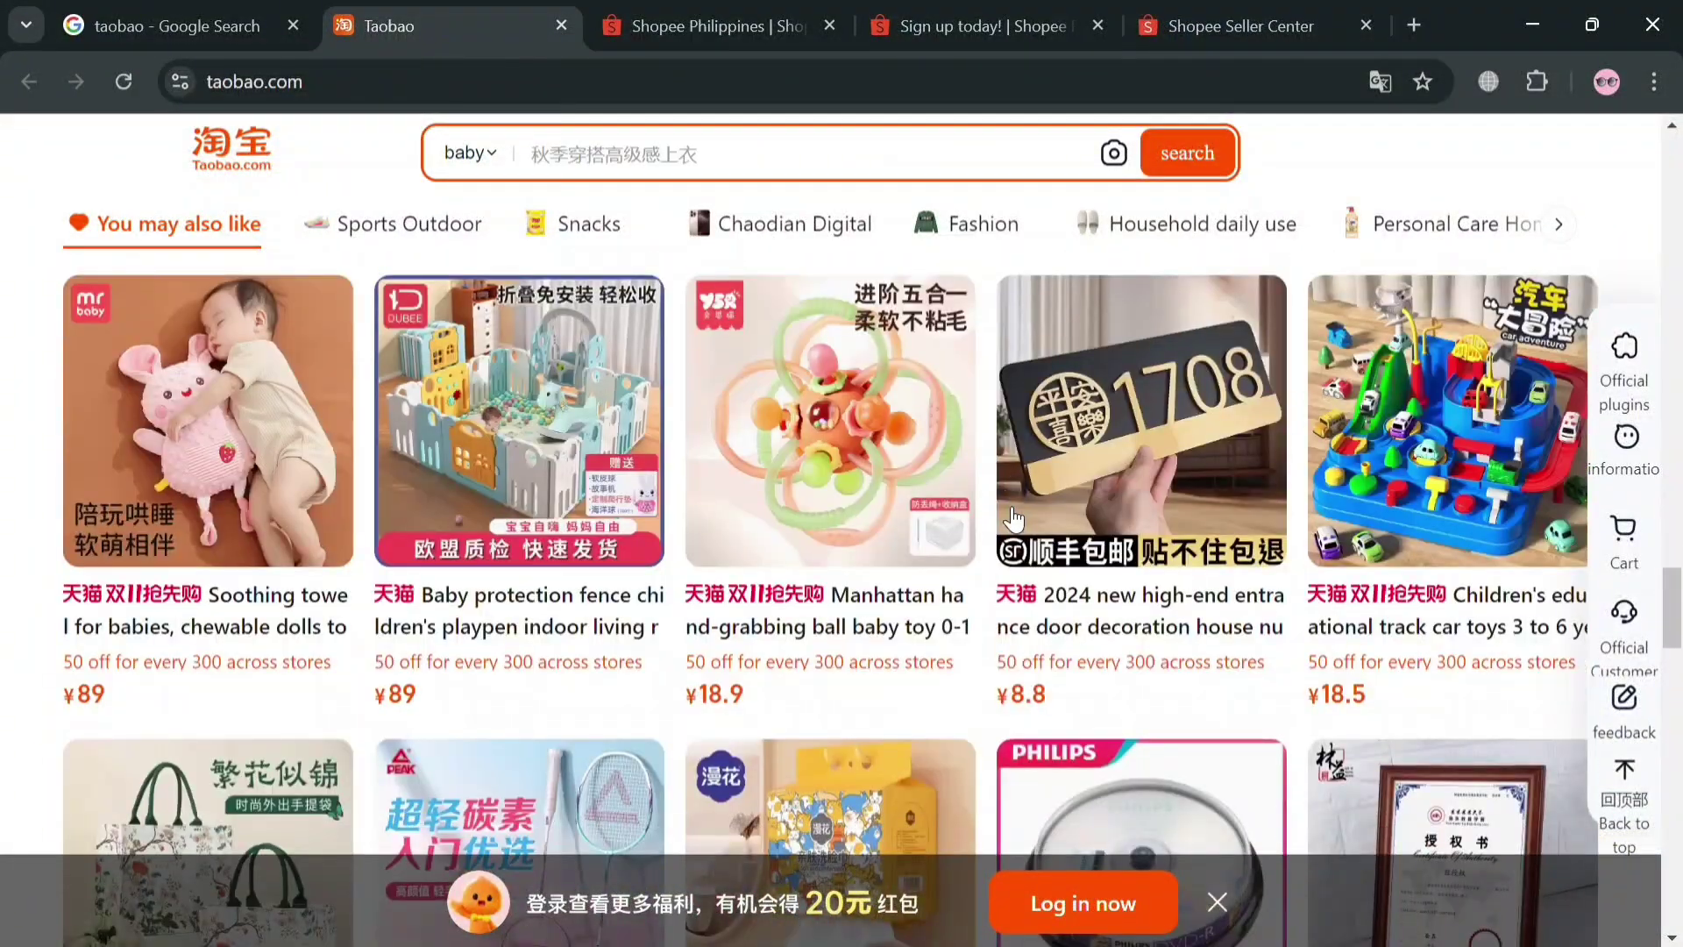
pyautogui.scroll(-8, 1014, 519)
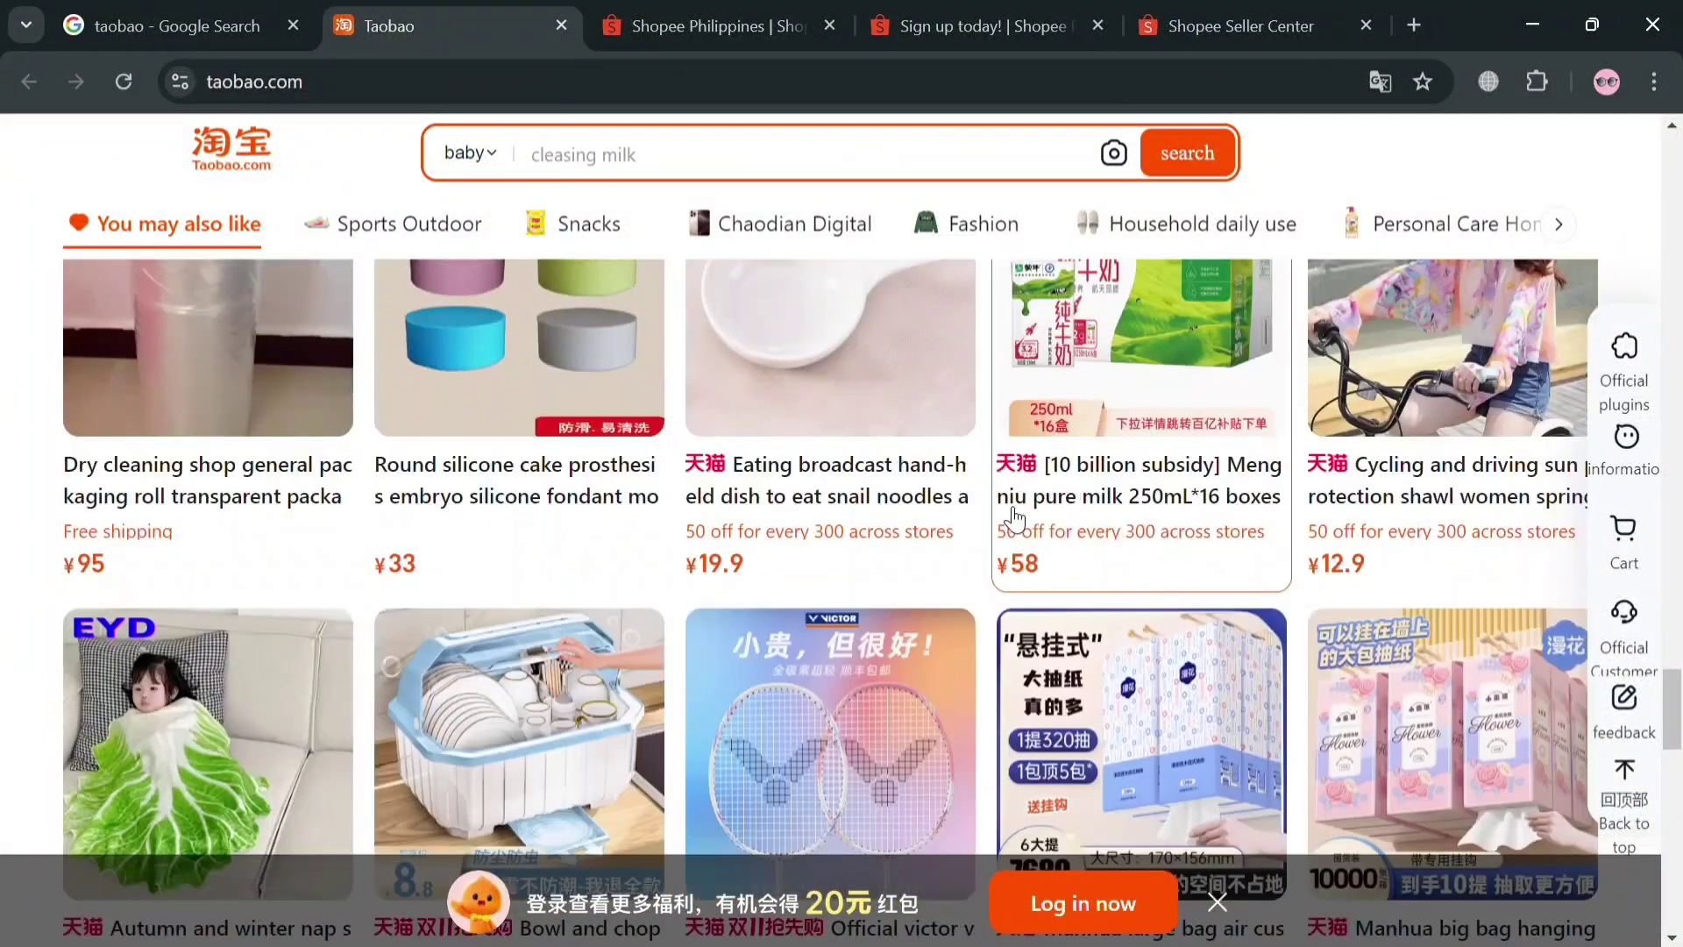
pyautogui.scroll(-3, 1014, 519)
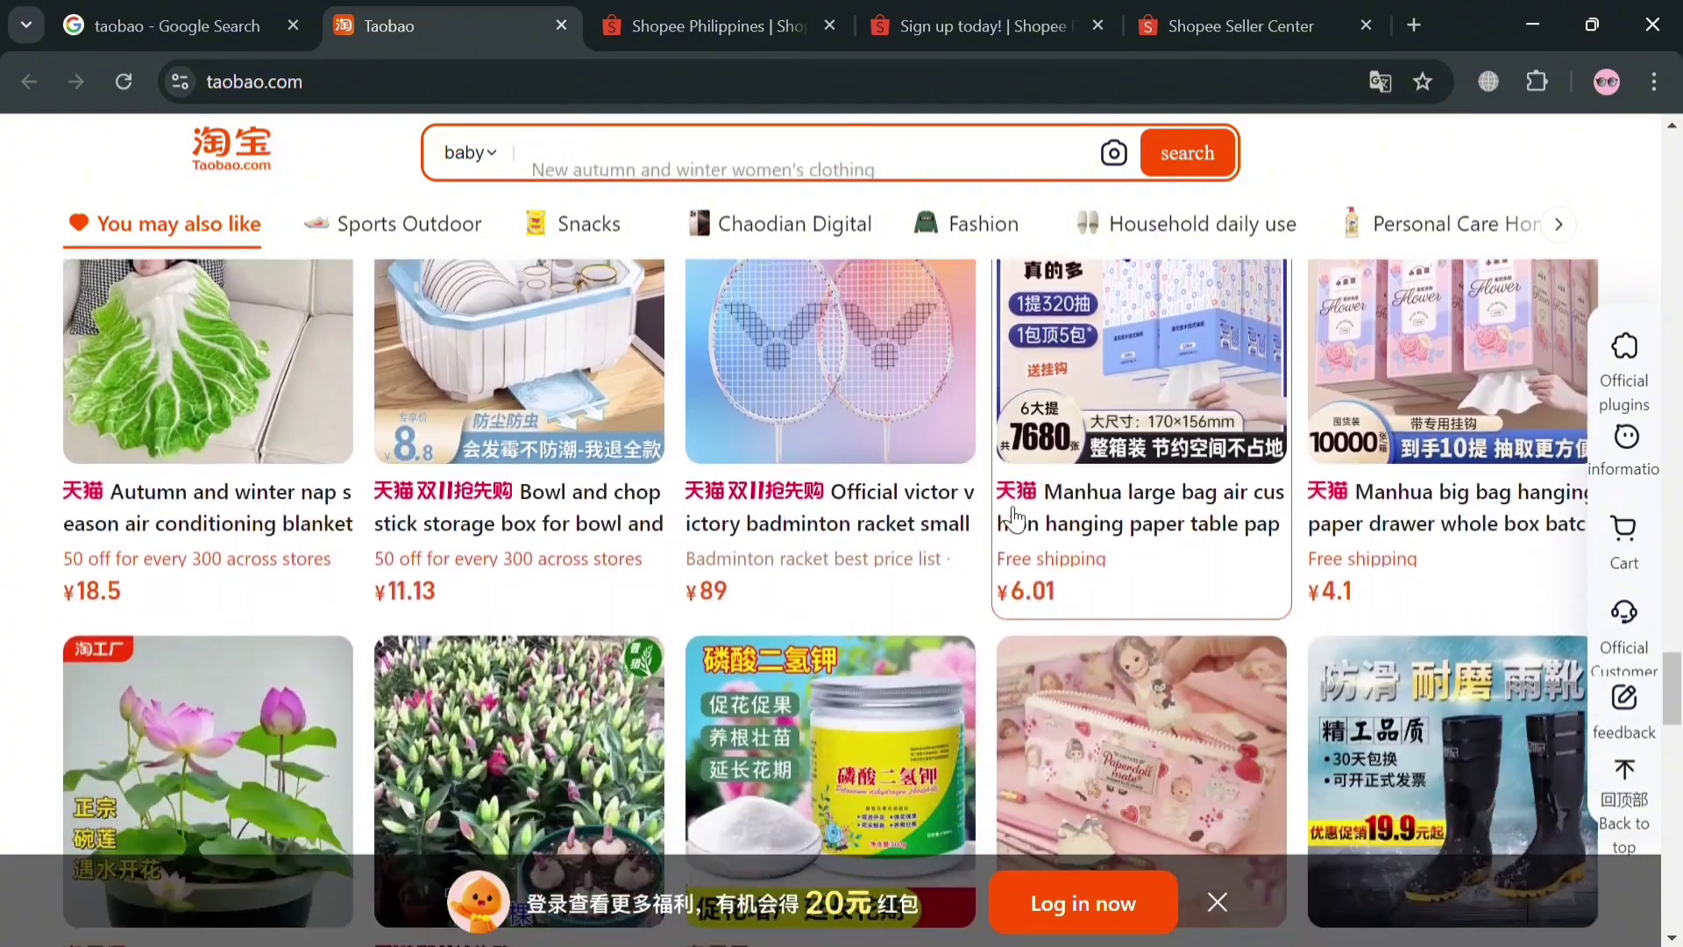
pyautogui.scroll(-10, 951, 579)
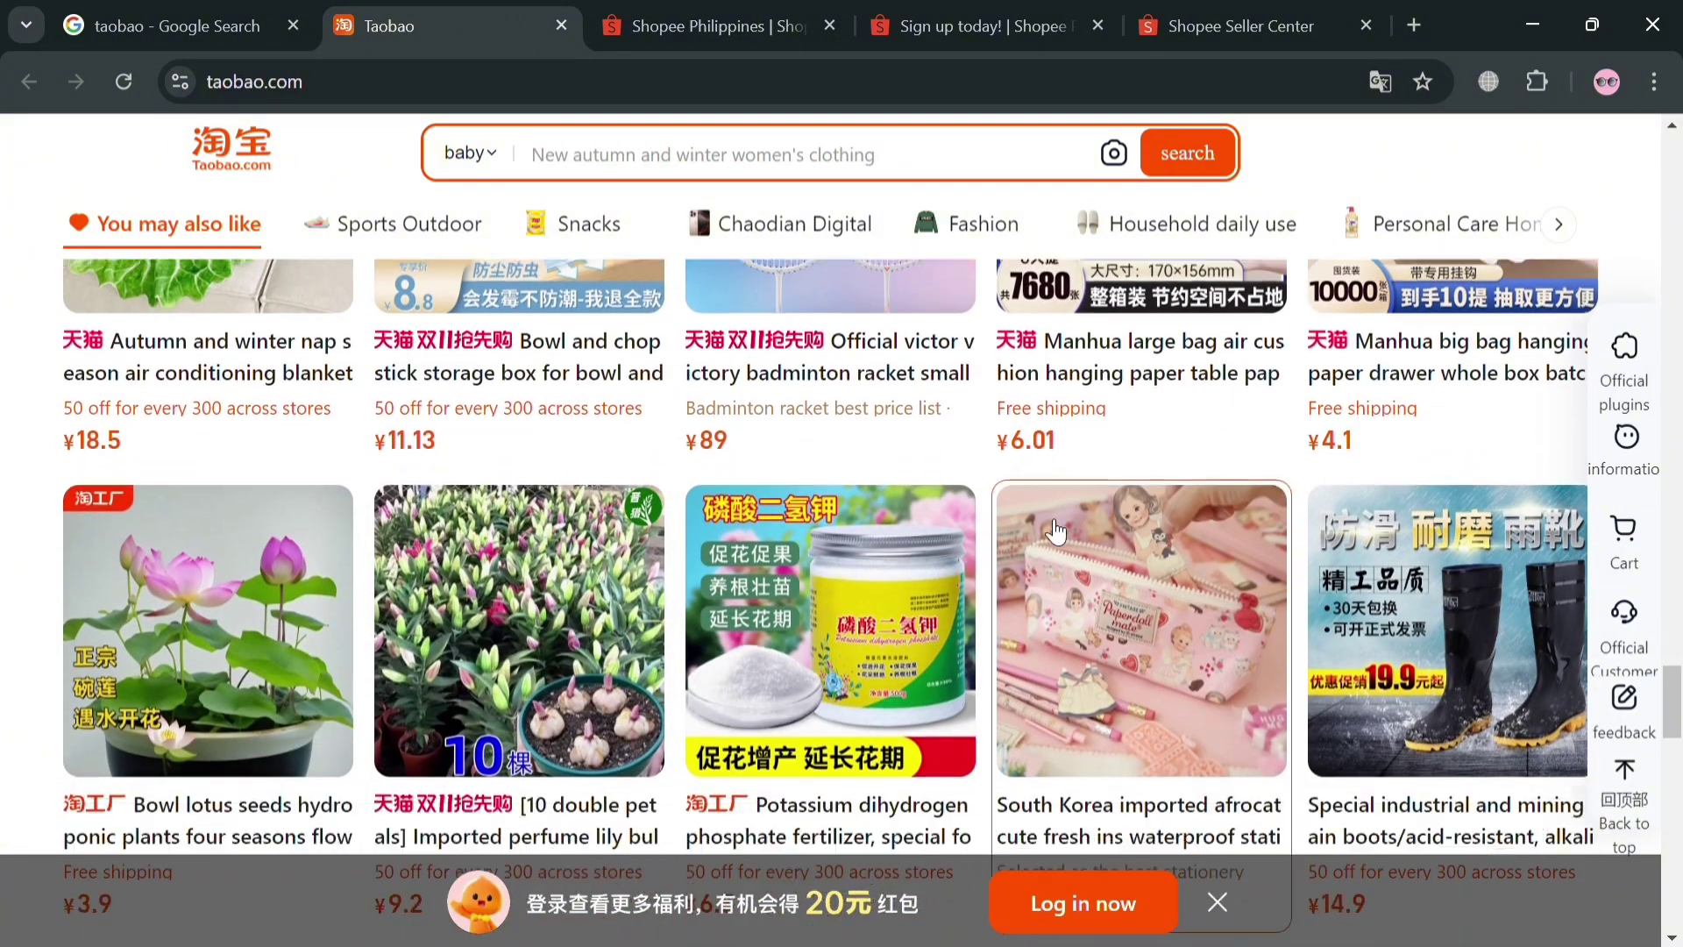
pyautogui.scroll(-15, 951, 579)
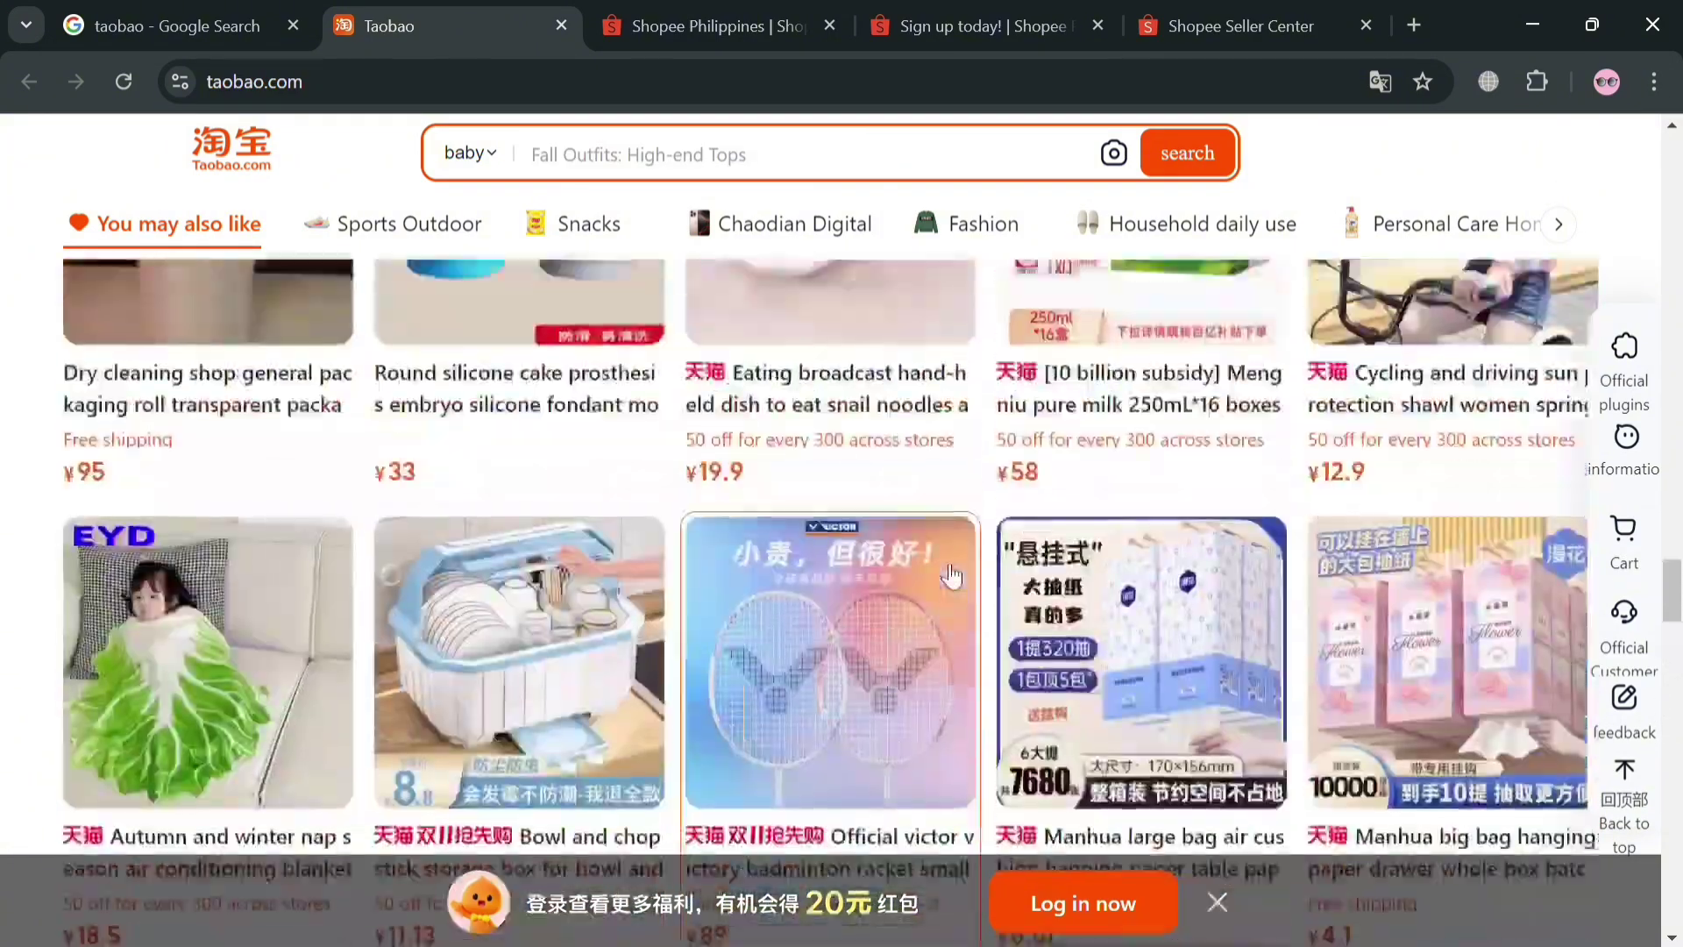
pyautogui.scroll(20, 944, 552)
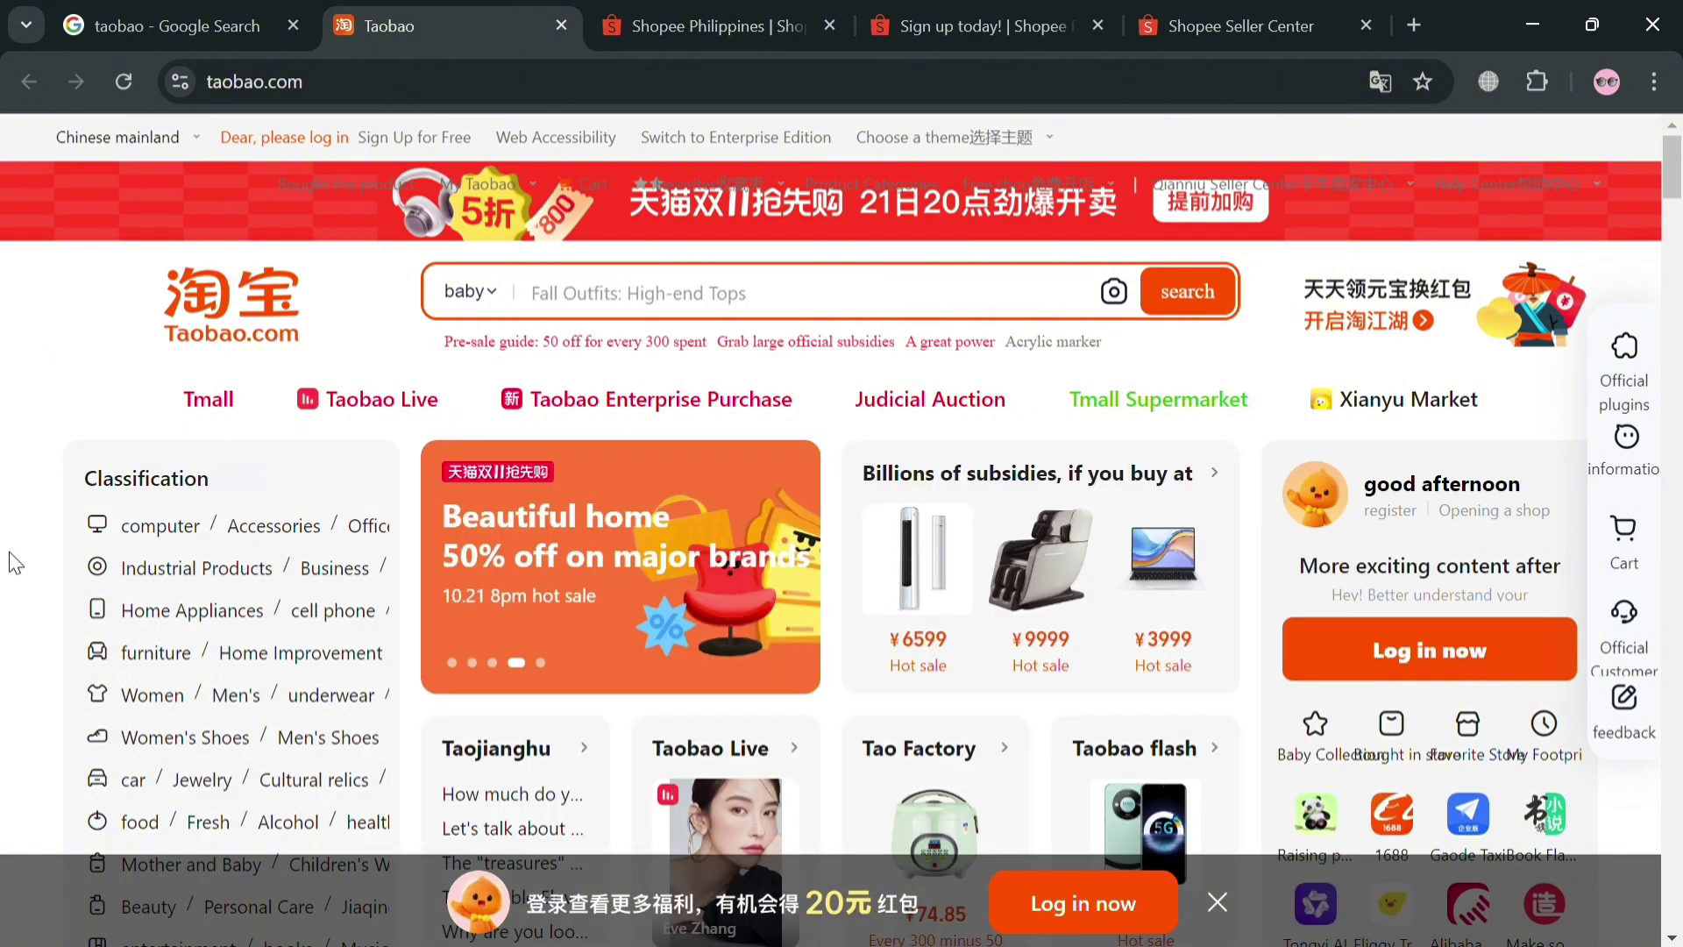
# Glance at the Google results for taobao, then scroll the homepage down to 'You may also like'
pyautogui.click(187, 9)
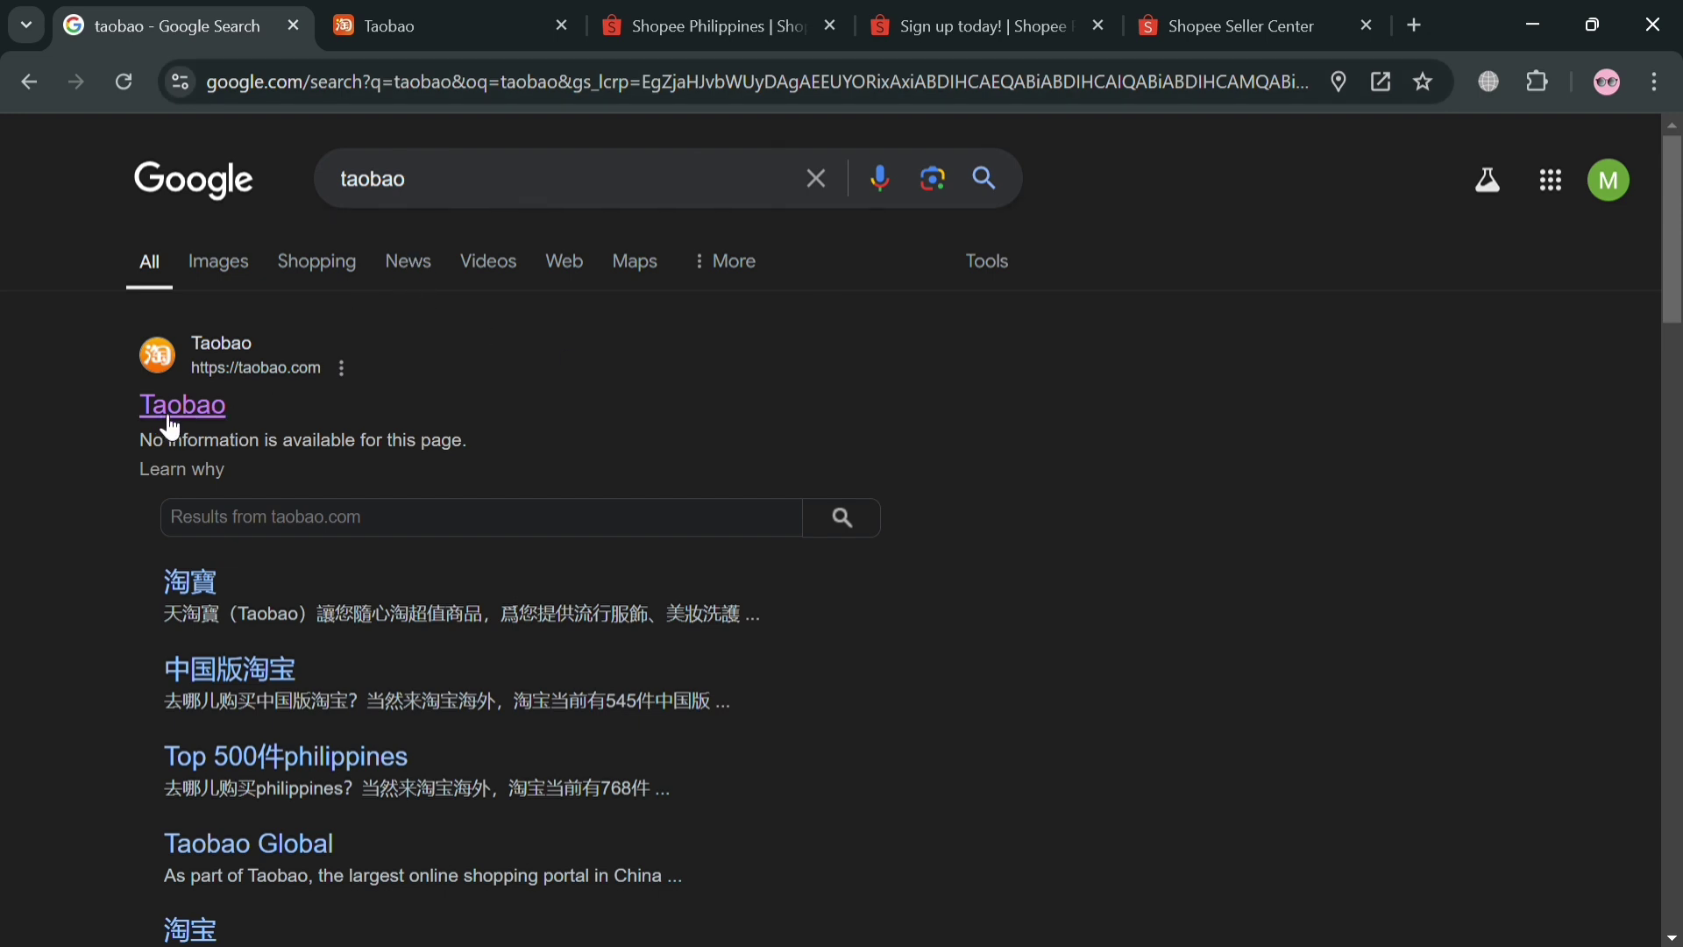
pyautogui.click(474, 10)
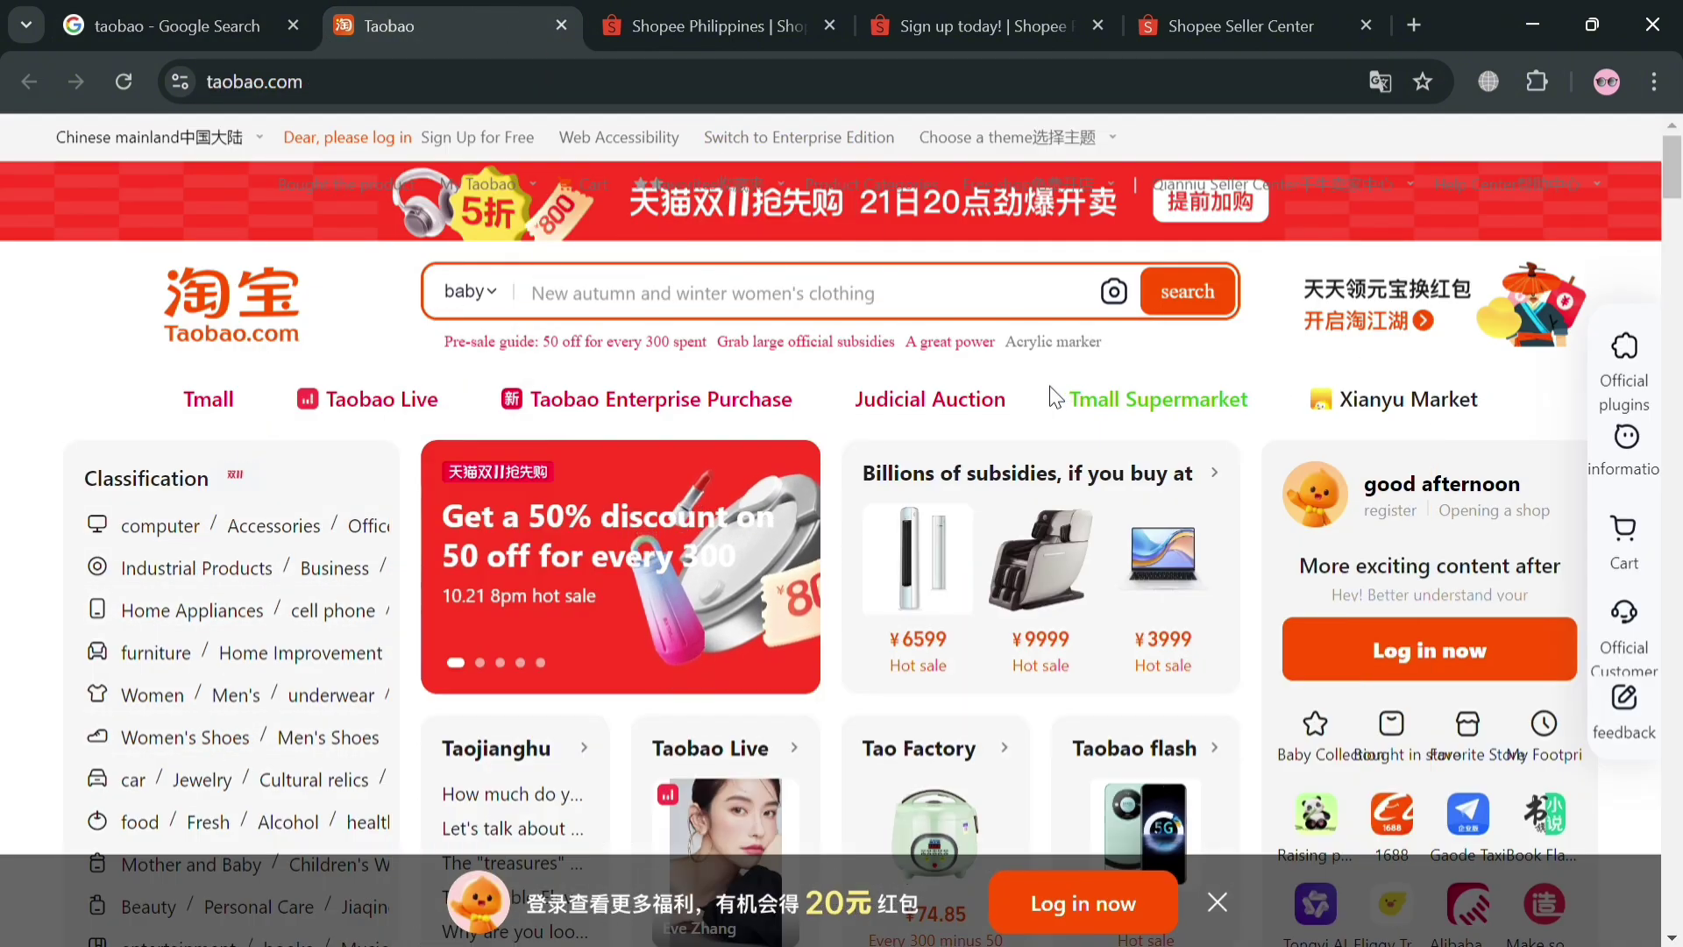
pyautogui.scroll(-15, 979, 404)
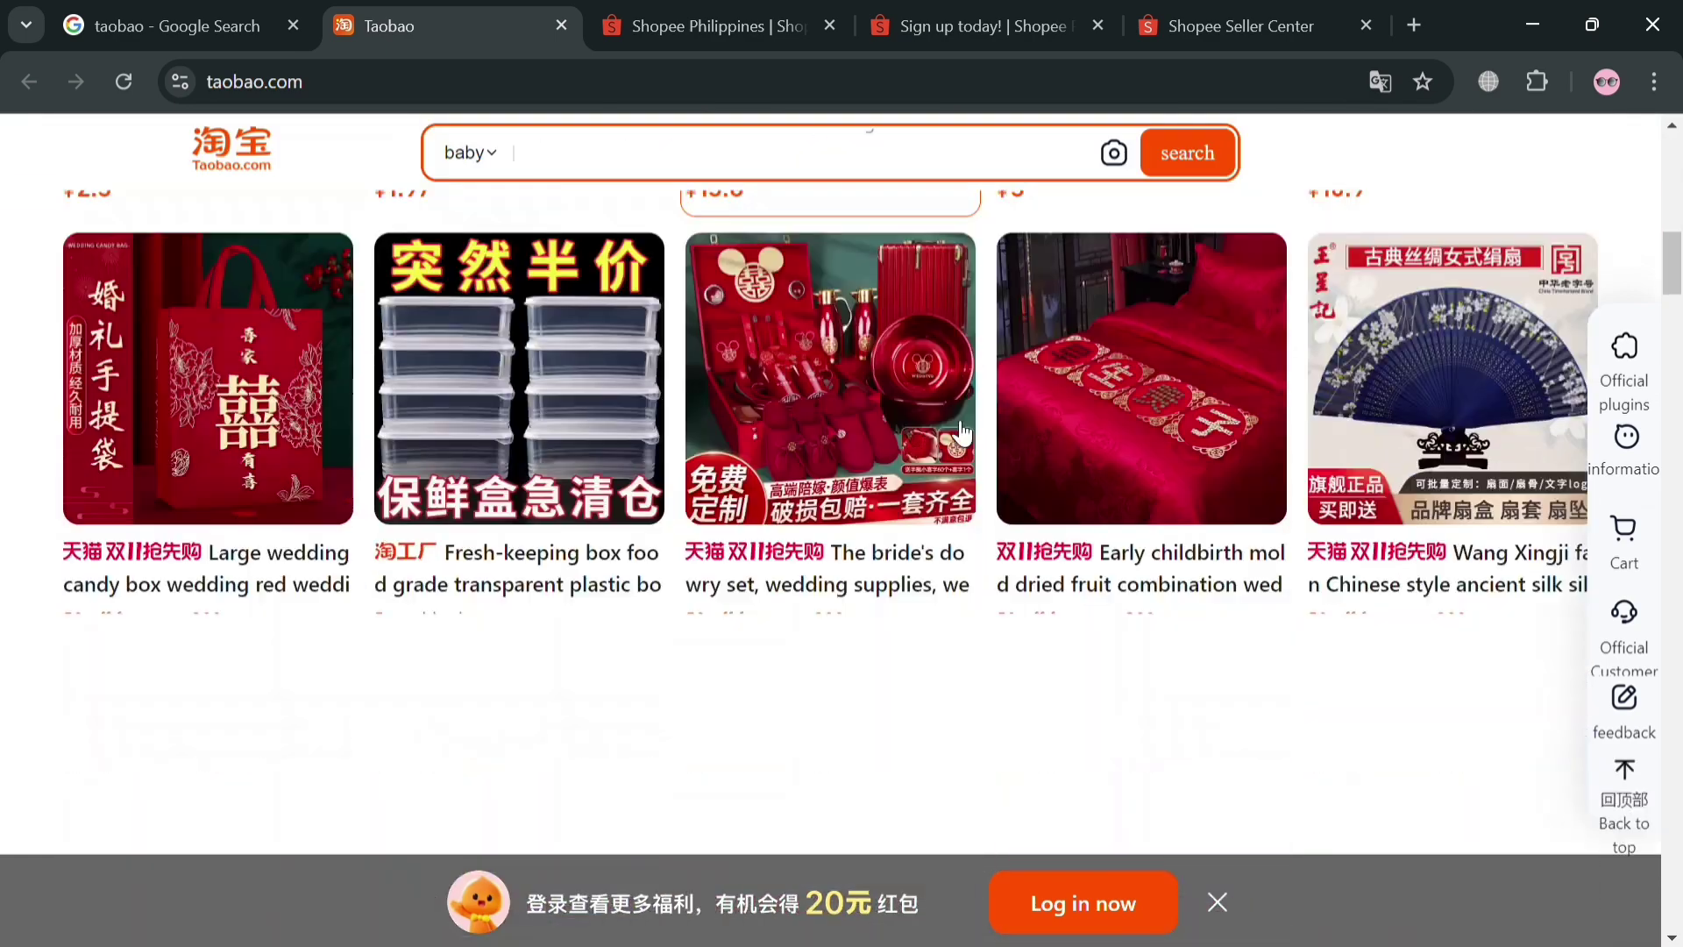
pyautogui.scroll(-10, 1114, 646)
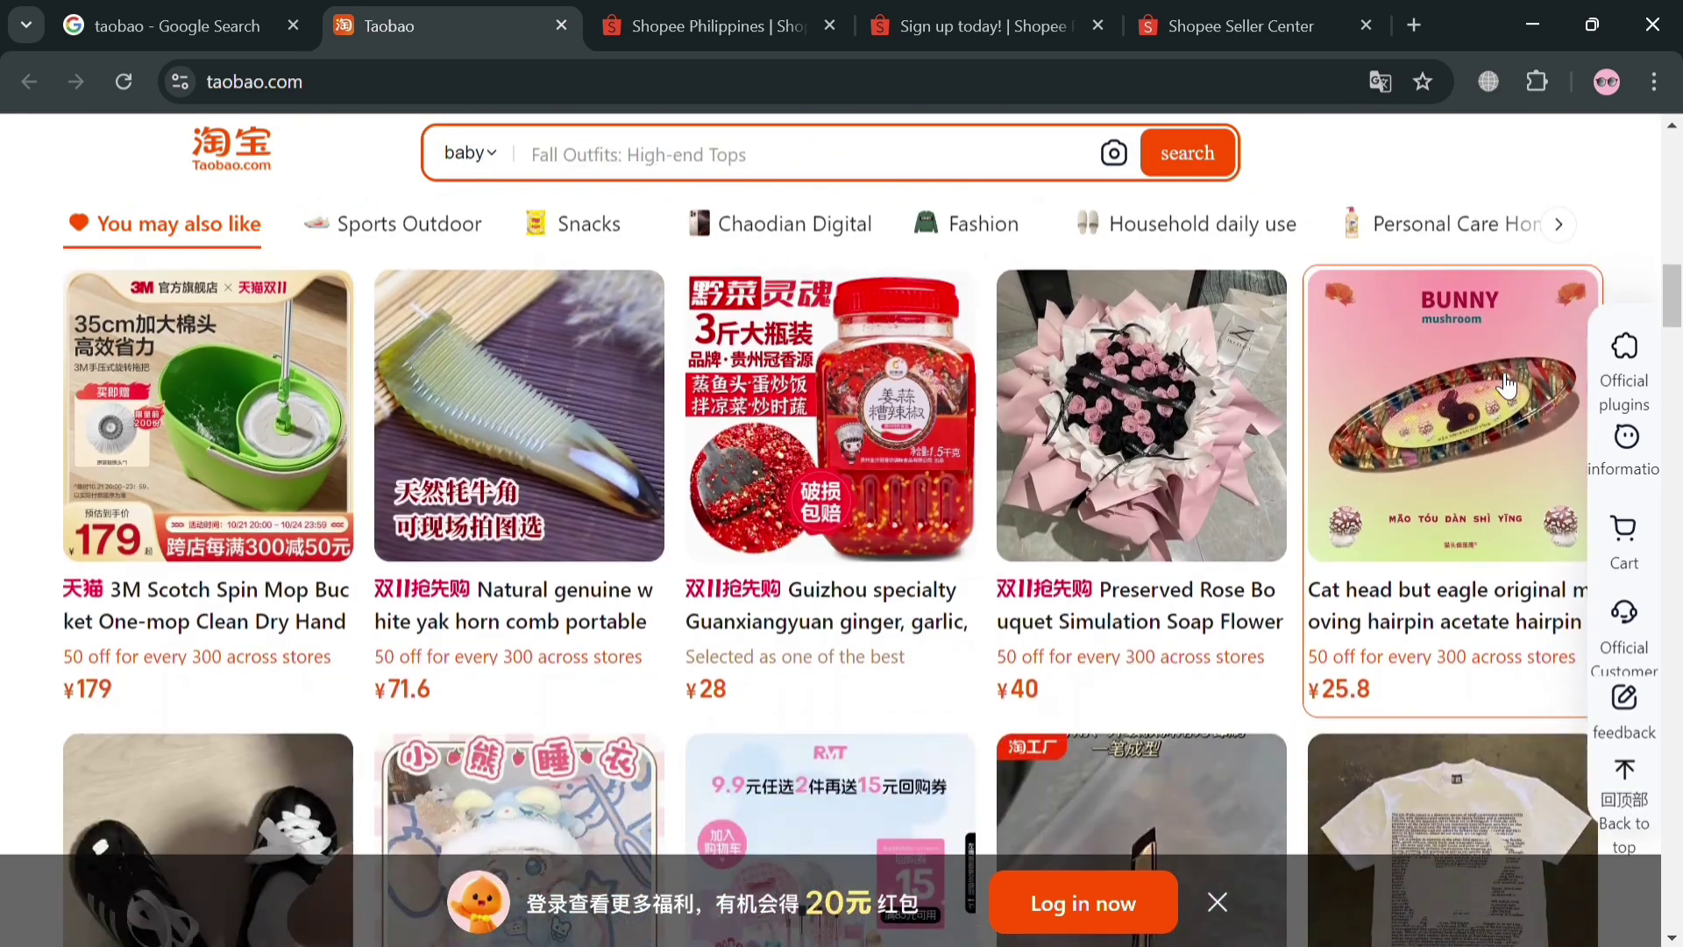
pyautogui.scroll(-1, 1114, 647)
pyautogui.scroll(-10, 570, 745)
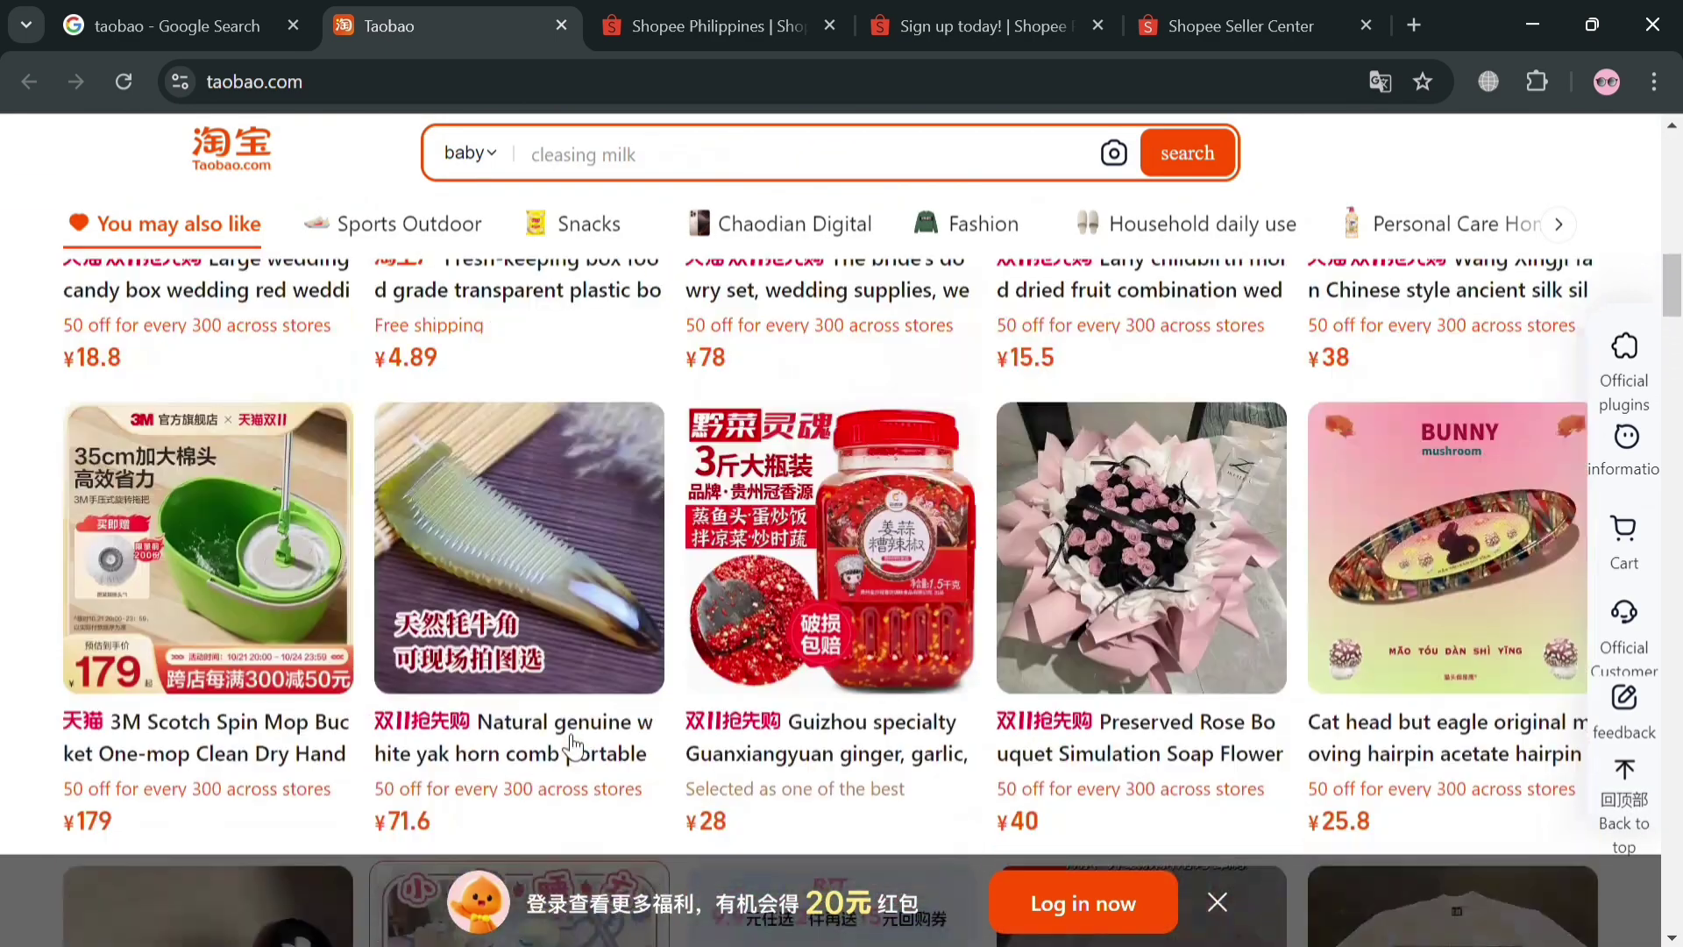
pyautogui.scroll(2, 570, 745)
pyautogui.scroll(5, 571, 745)
pyautogui.scroll(-20, 570, 745)
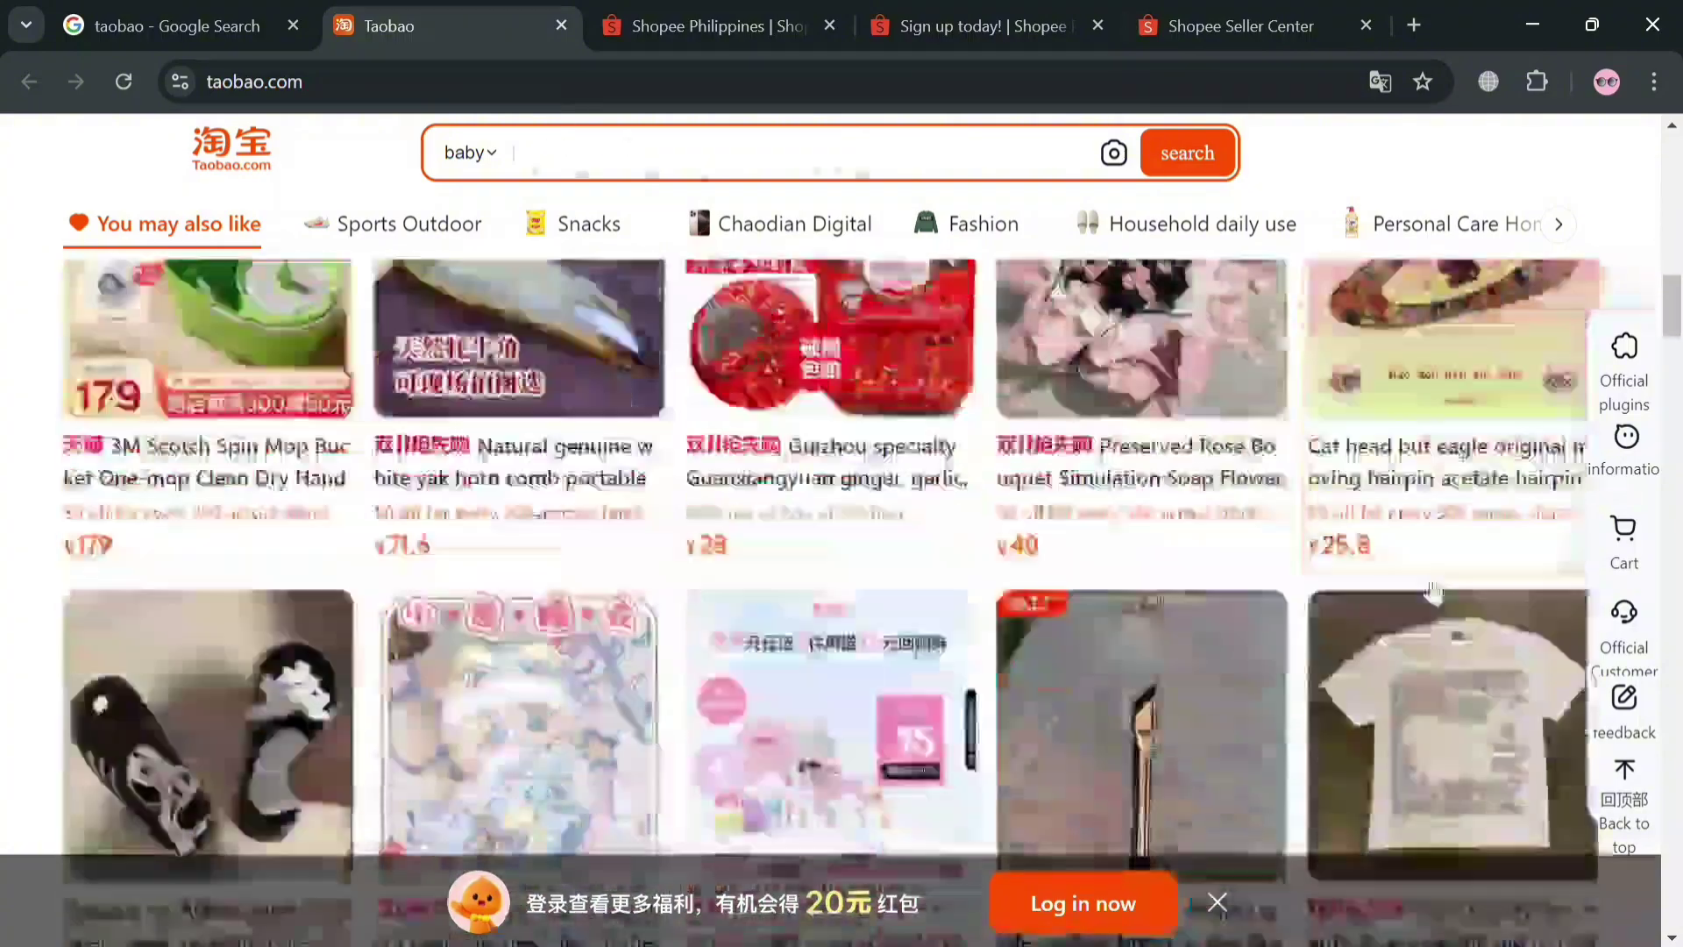
pyautogui.scroll(-10, 1434, 585)
pyautogui.scroll(6, 1214, 614)
pyautogui.scroll(-10, 1215, 614)
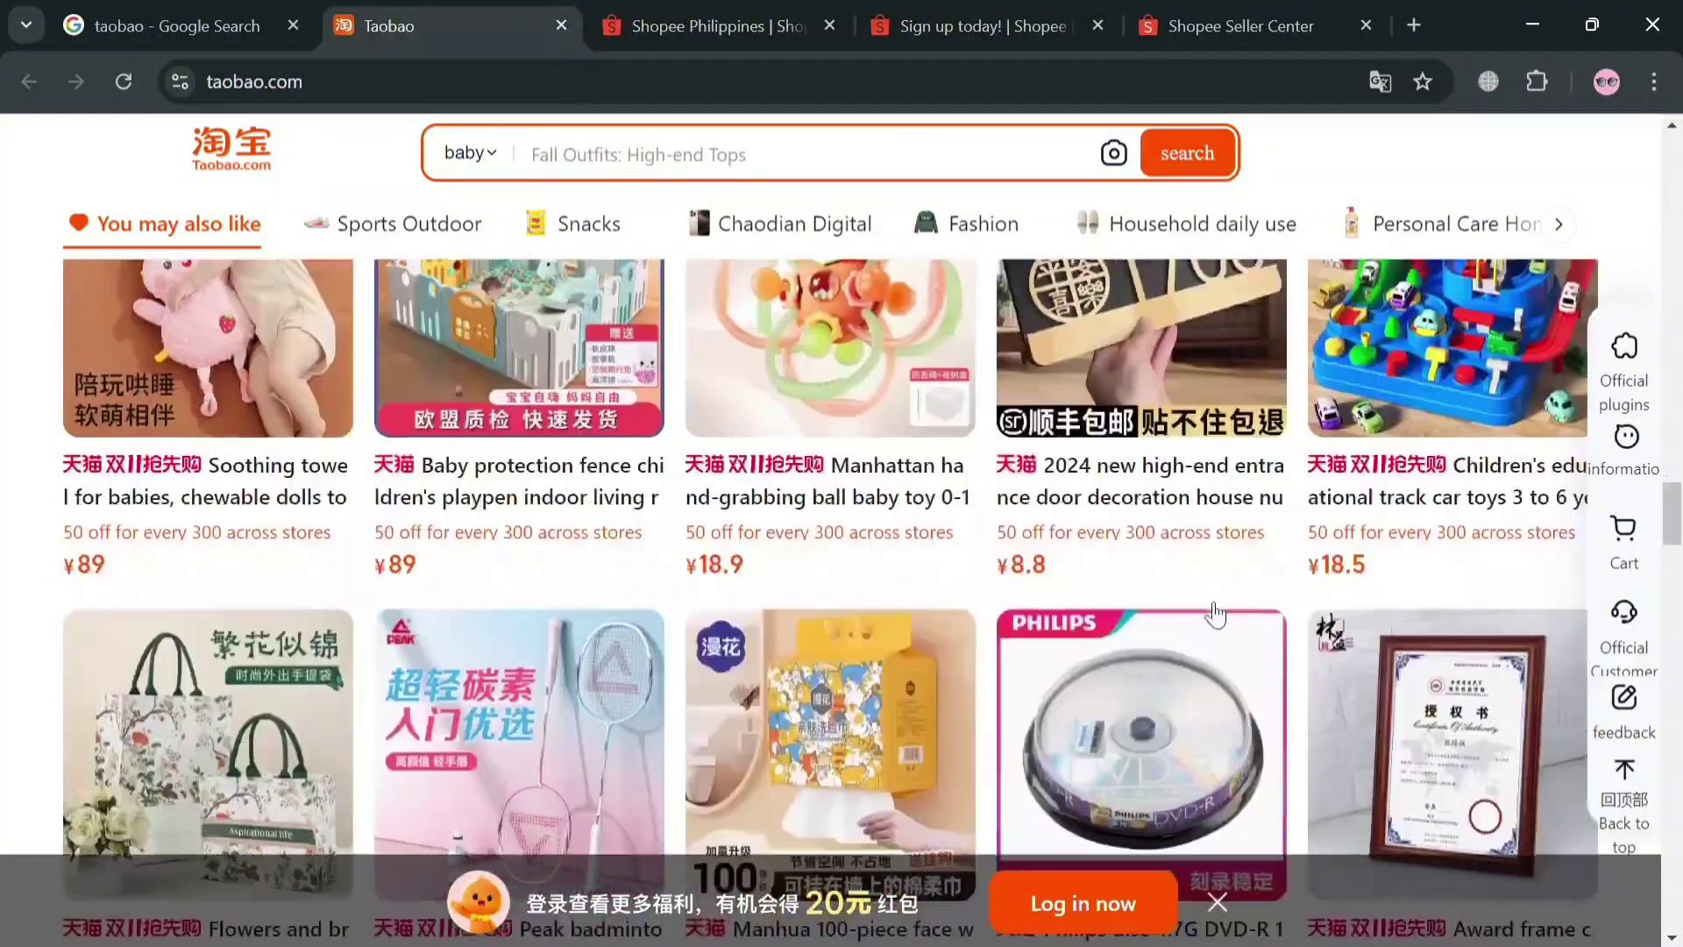
pyautogui.scroll(-5, 1214, 629)
pyautogui.scroll(-10, 1112, 508)
pyautogui.scroll(-6, 1140, 561)
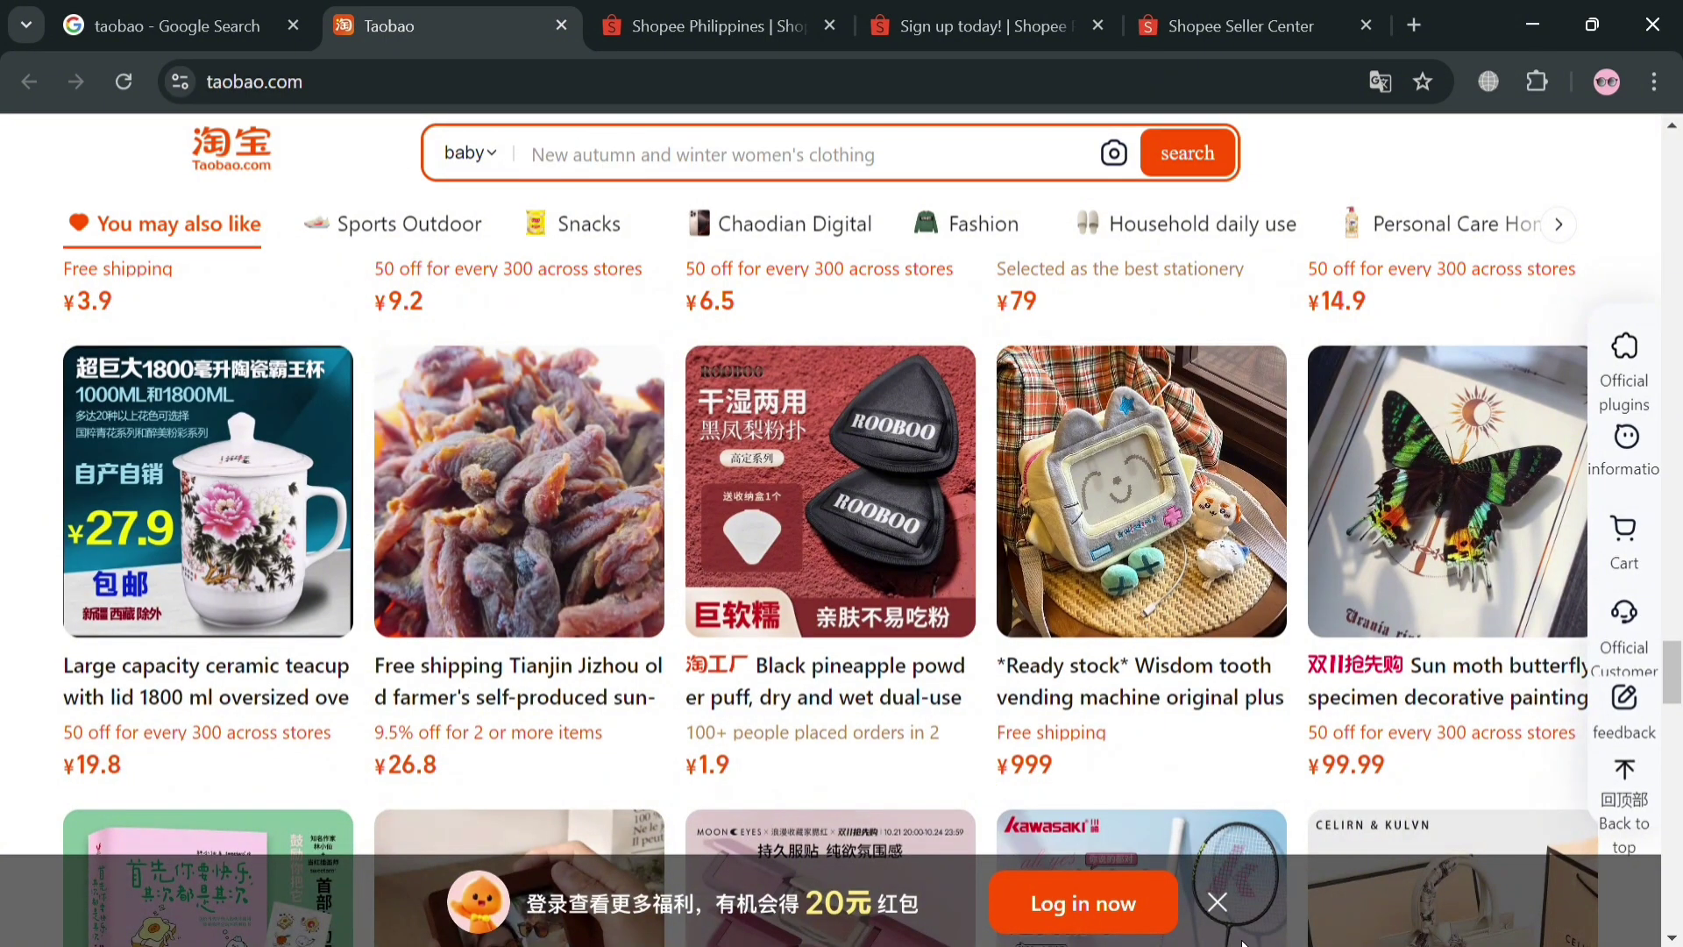
# Open the Taobao login page in a new tab, start the account e-mail, and dismiss 'Forgot password'
pyautogui.click(1086, 912)
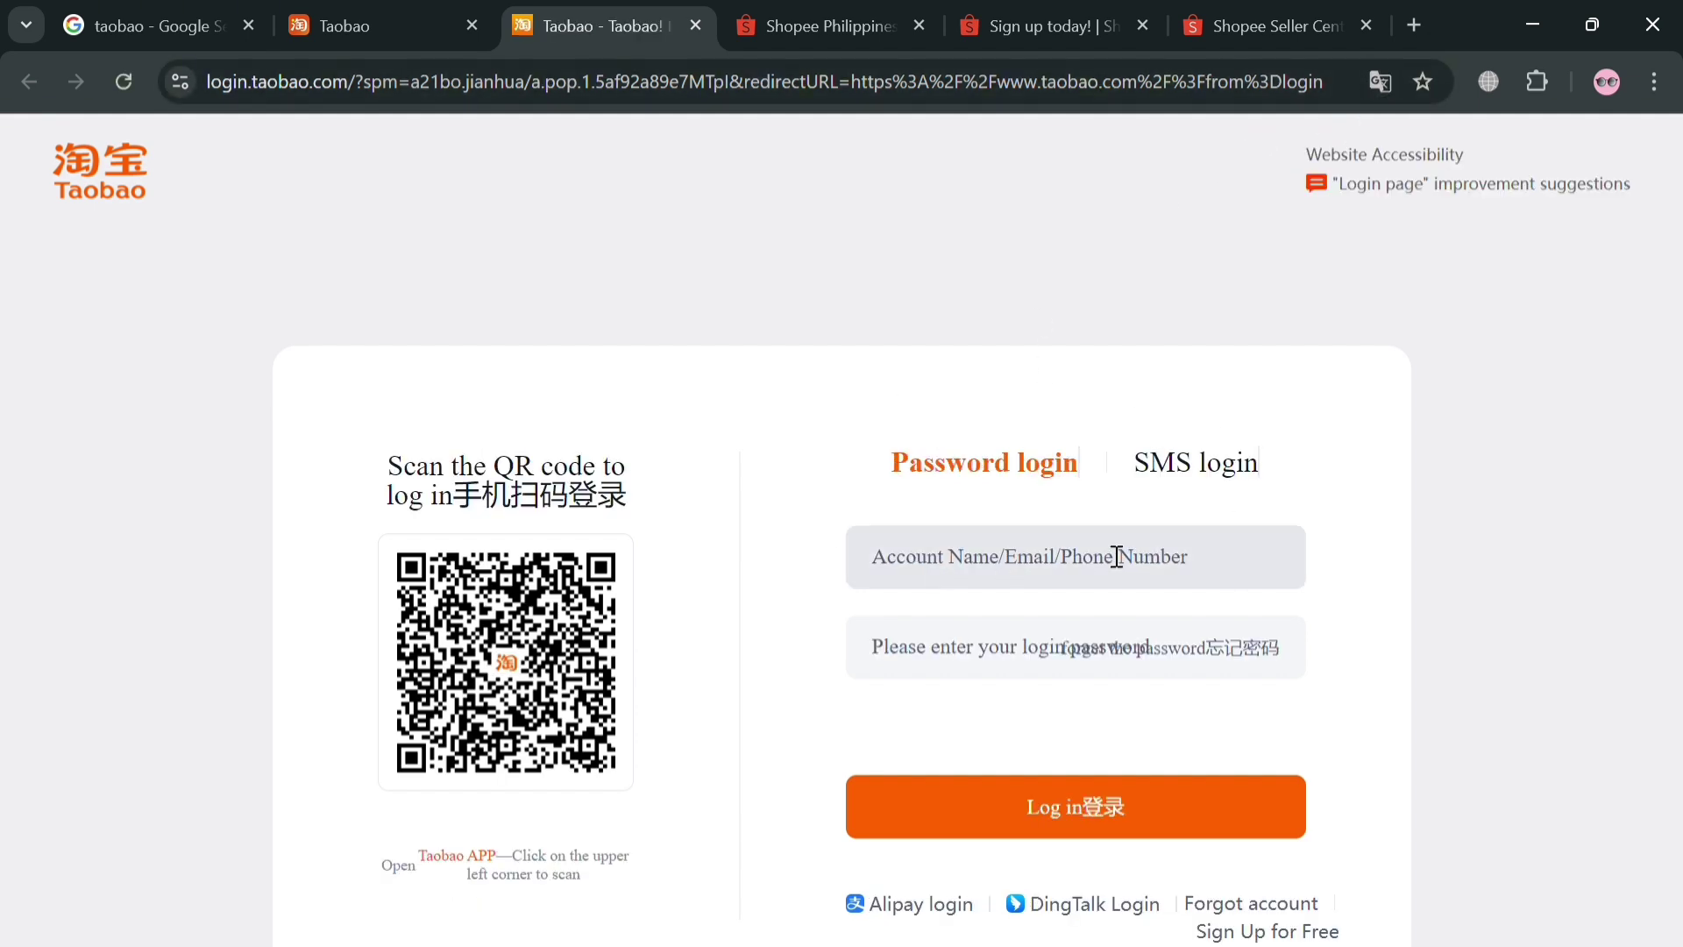
pyautogui.scroll(-1, 1118, 820)
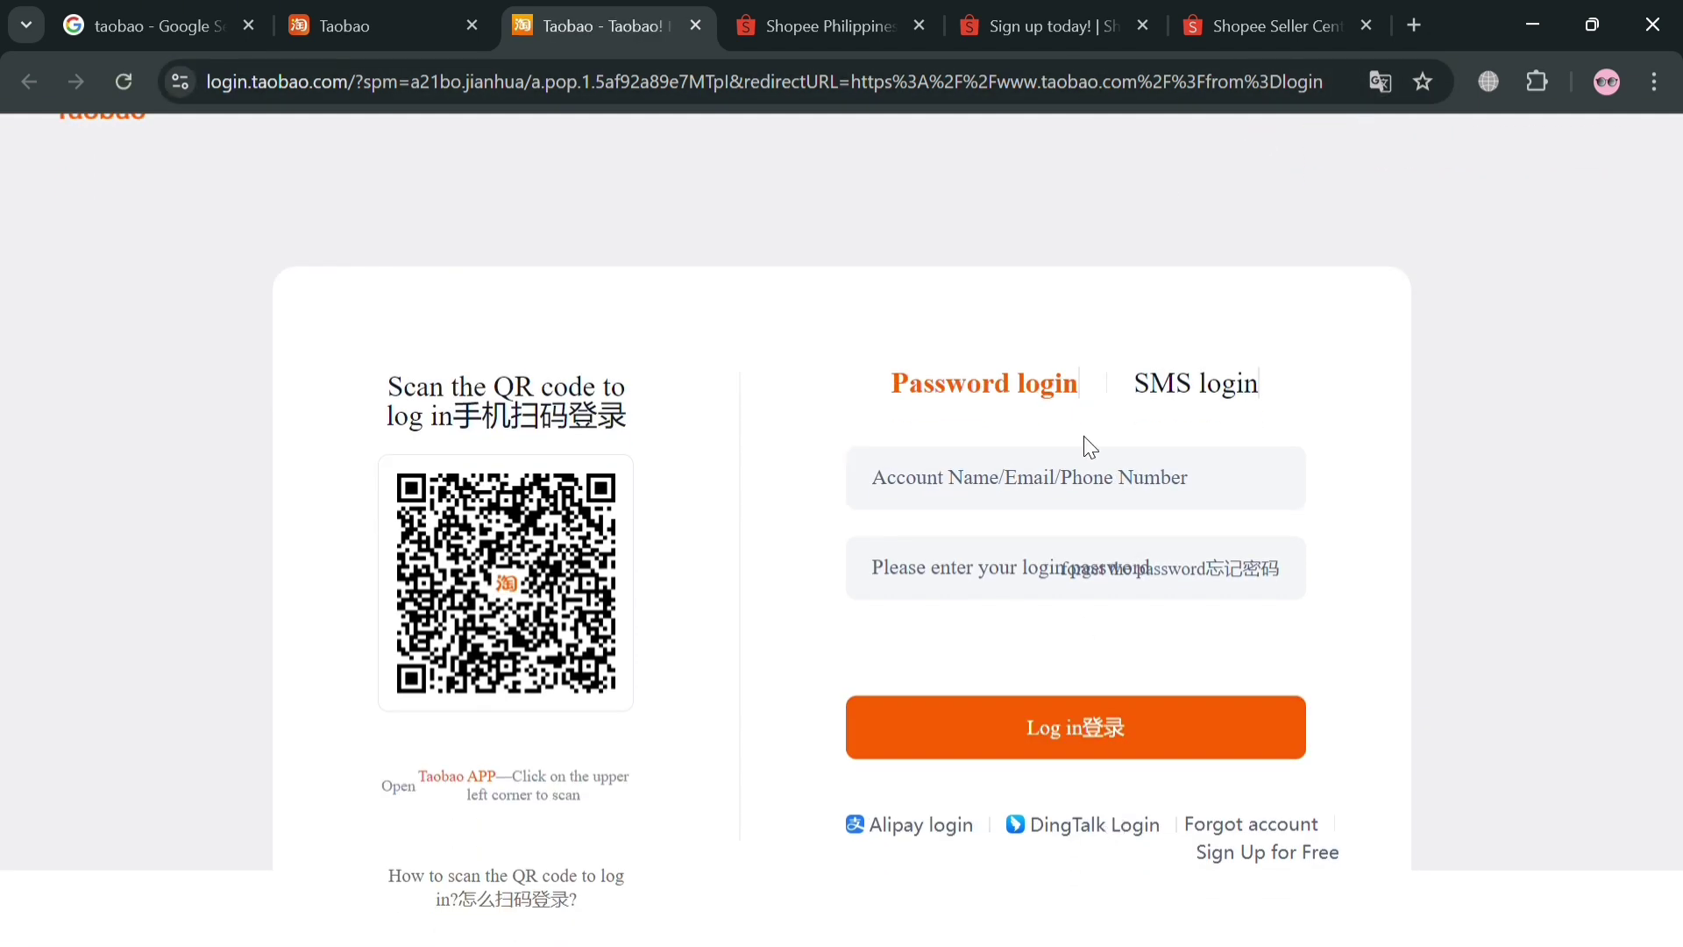
pyautogui.click(1100, 476)
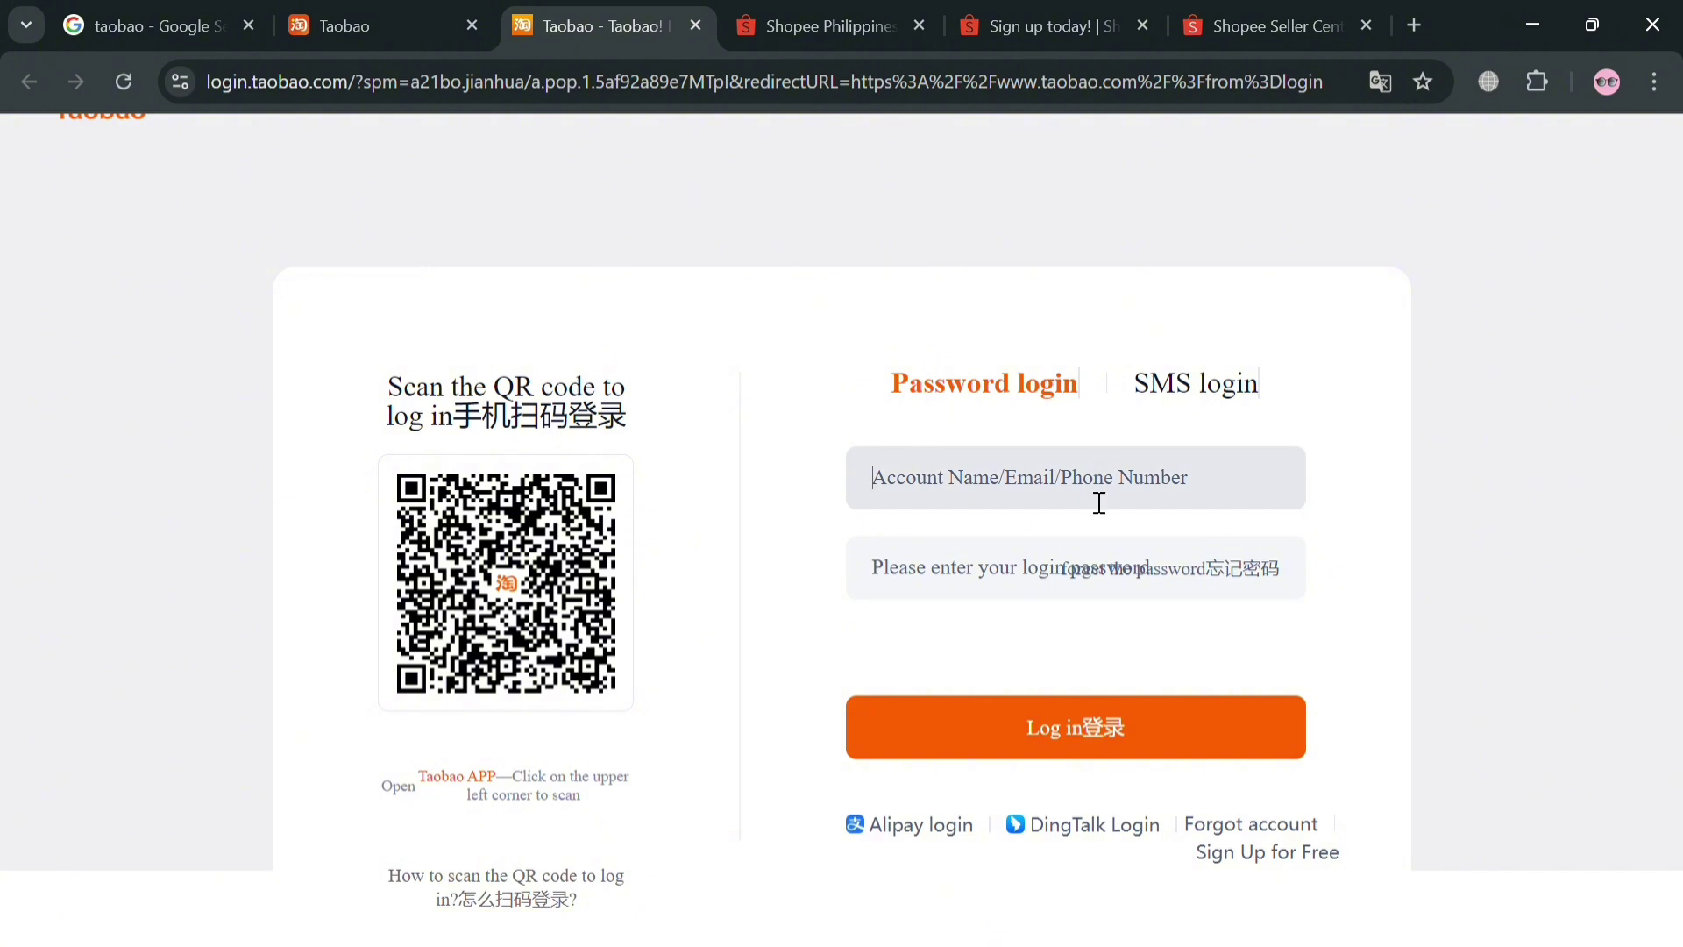
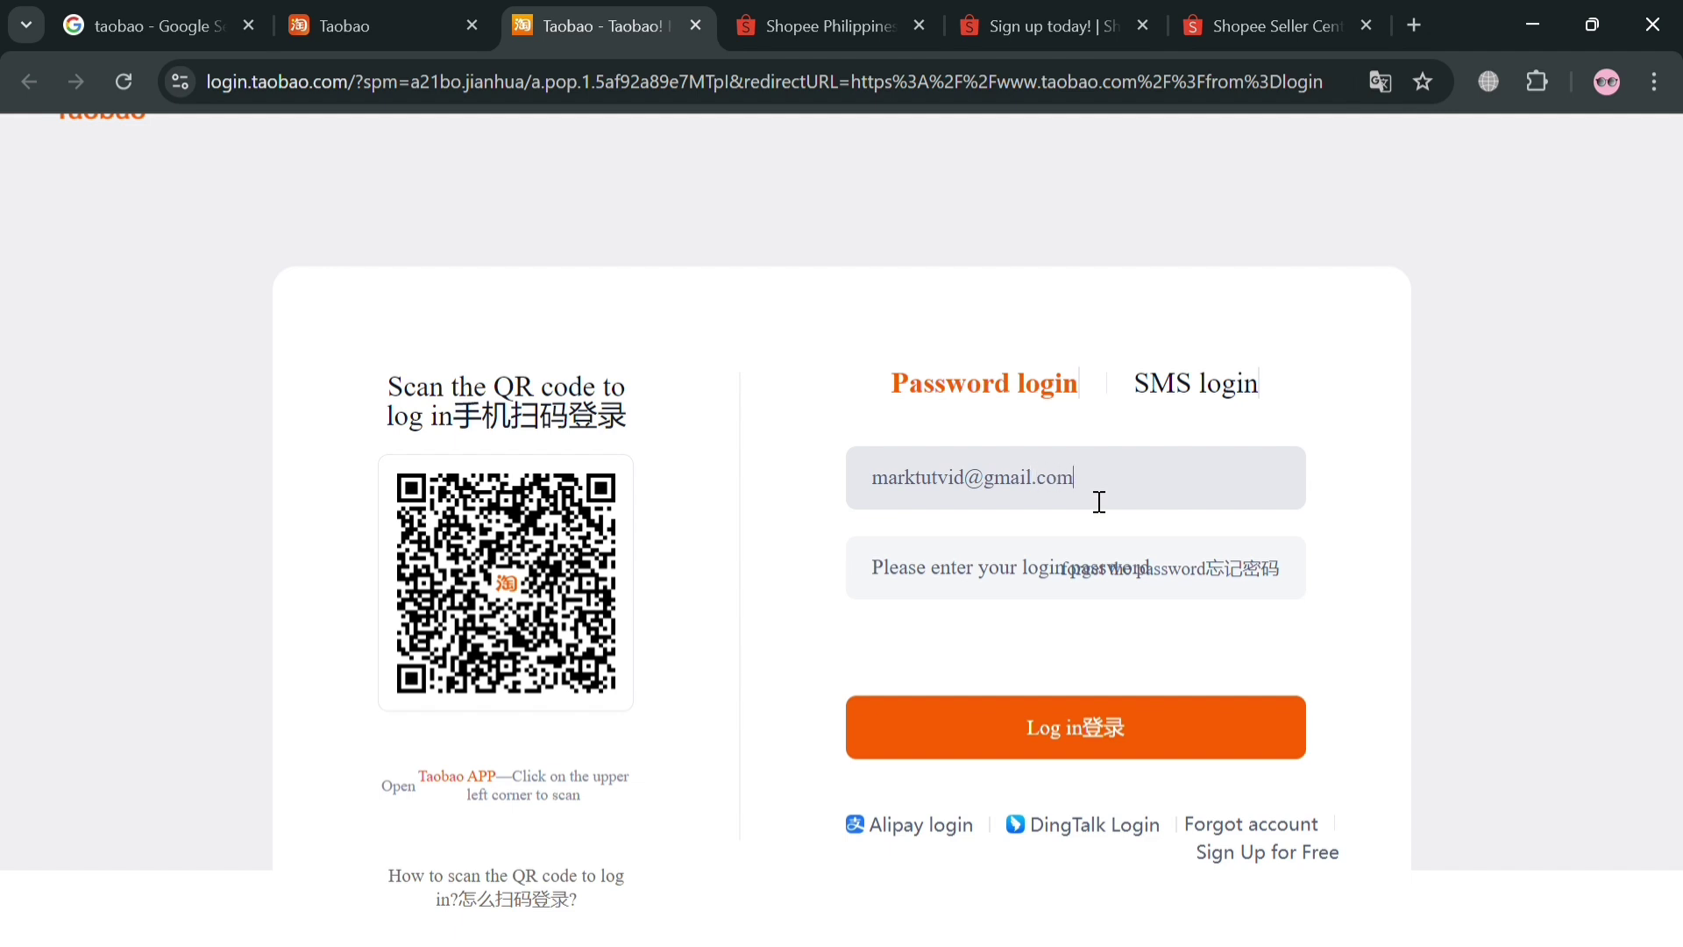
pyautogui.click(1128, 570)
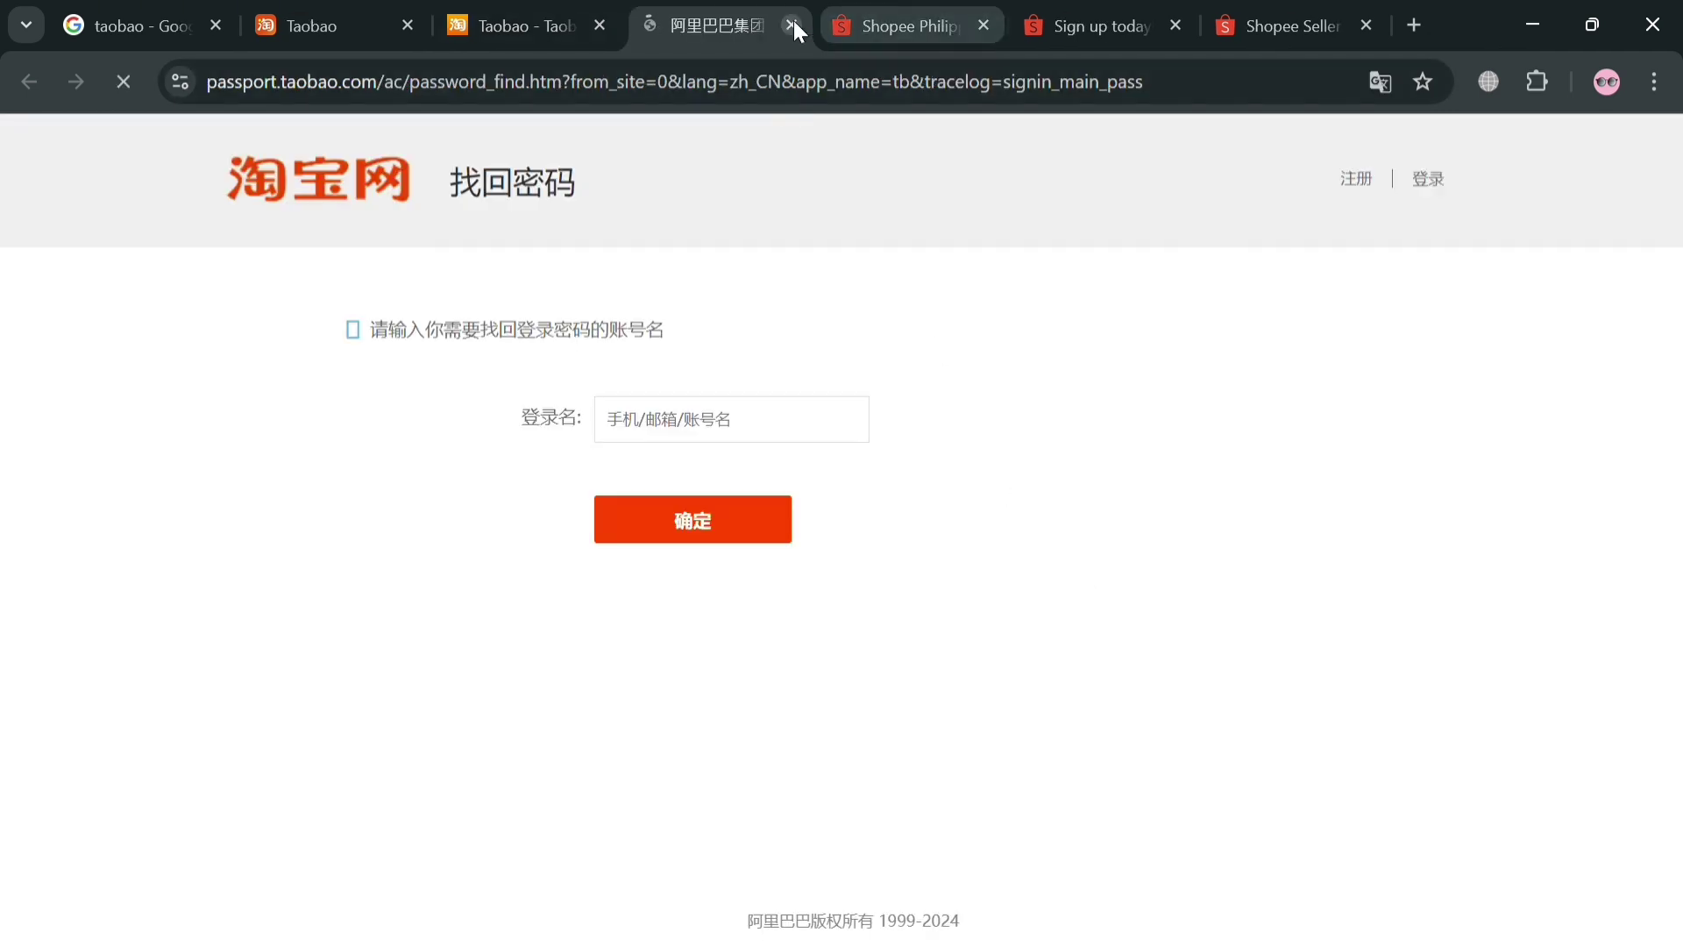
pyautogui.click(792, 24)
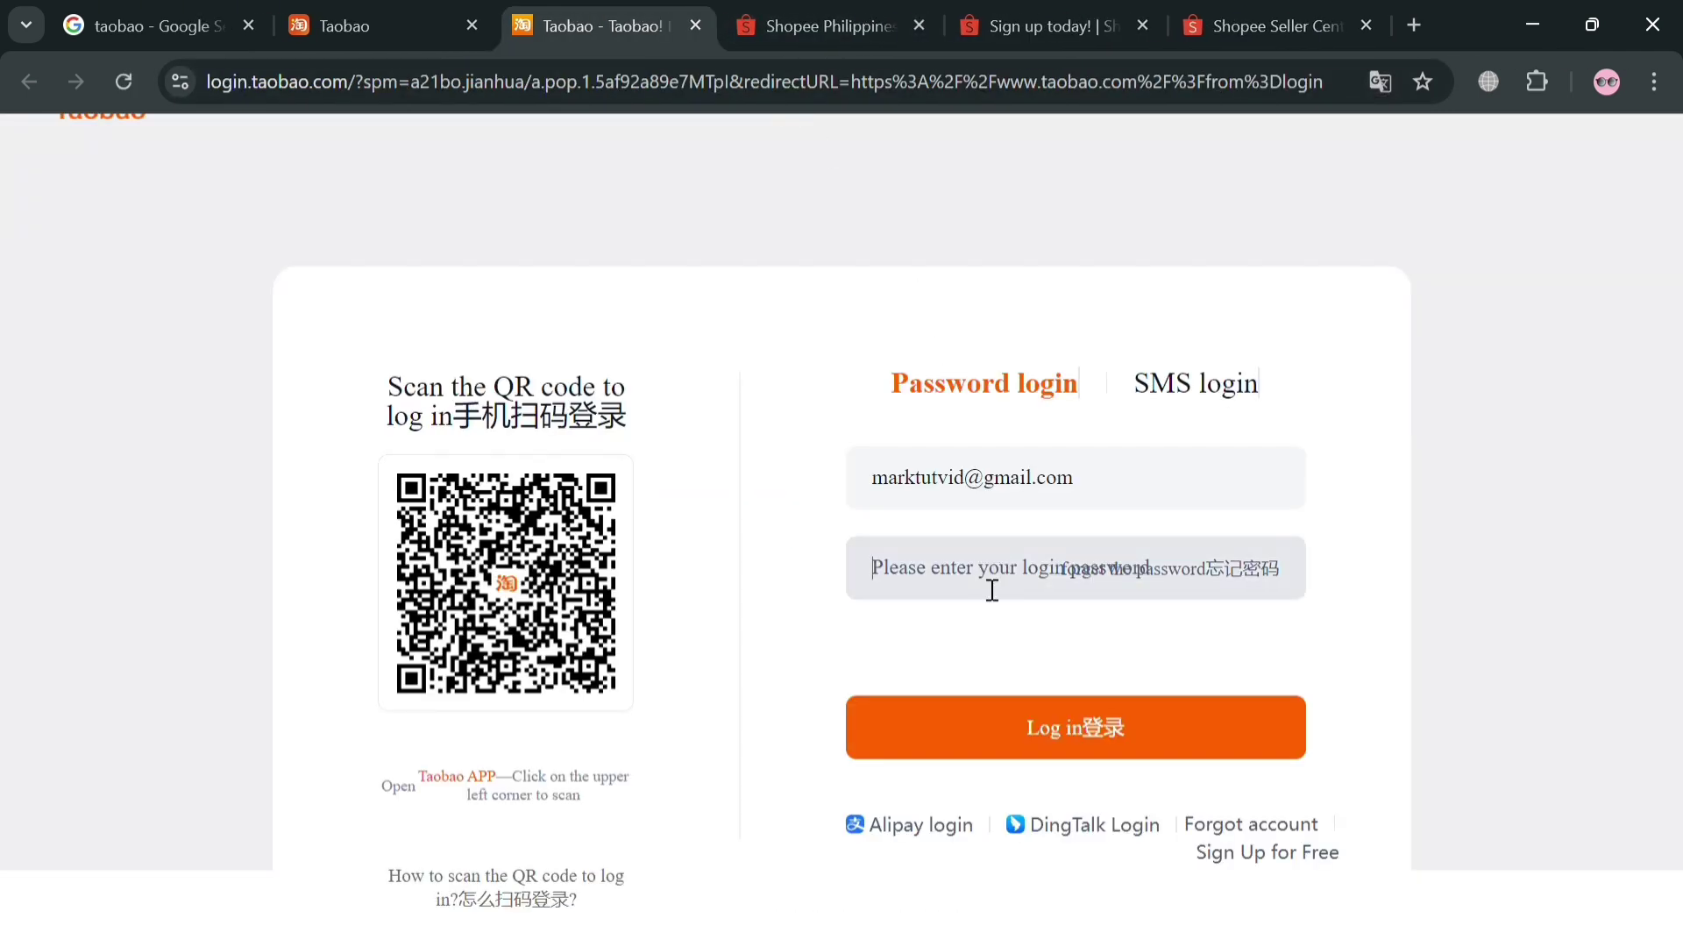
# Begin the password on the login tab, then return to the Taobao homepage feed
pyautogui.write('•')
pyautogui.hotkey('ctrl', 'shift', 'Tab')
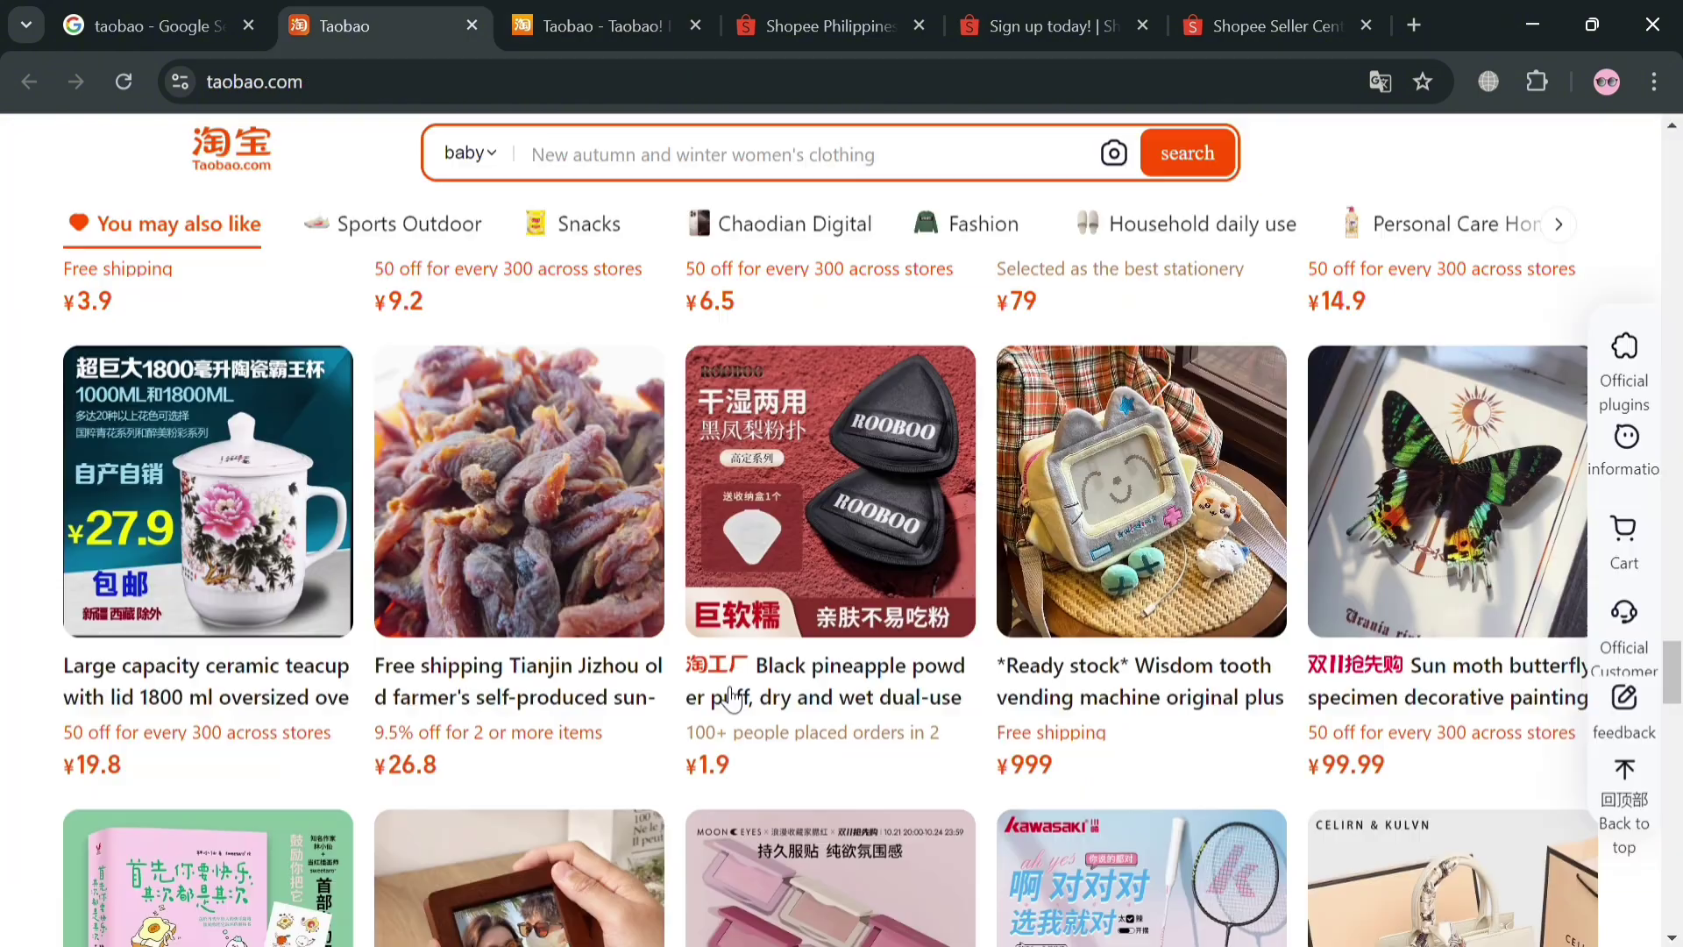
pyautogui.scroll(-5, 1096, 622)
pyautogui.scroll(-6, 1095, 622)
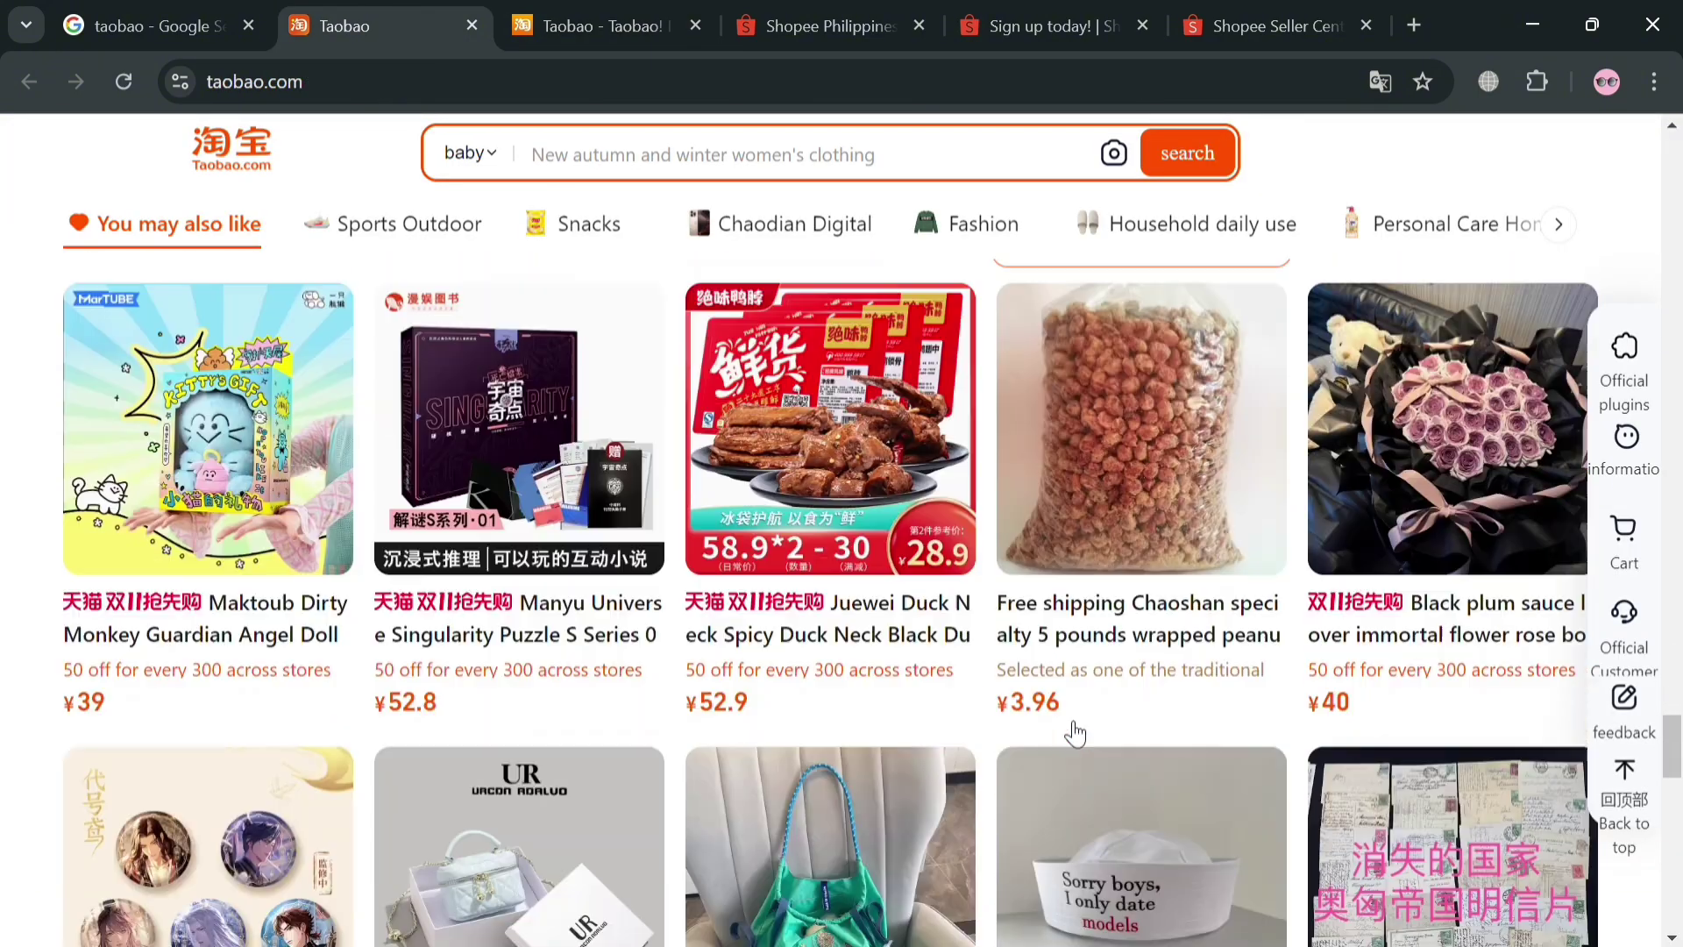
pyautogui.scroll(2, 727, 802)
pyautogui.scroll(-15, 1102, 758)
pyautogui.scroll(5, 1101, 745)
pyautogui.scroll(12, 1098, 739)
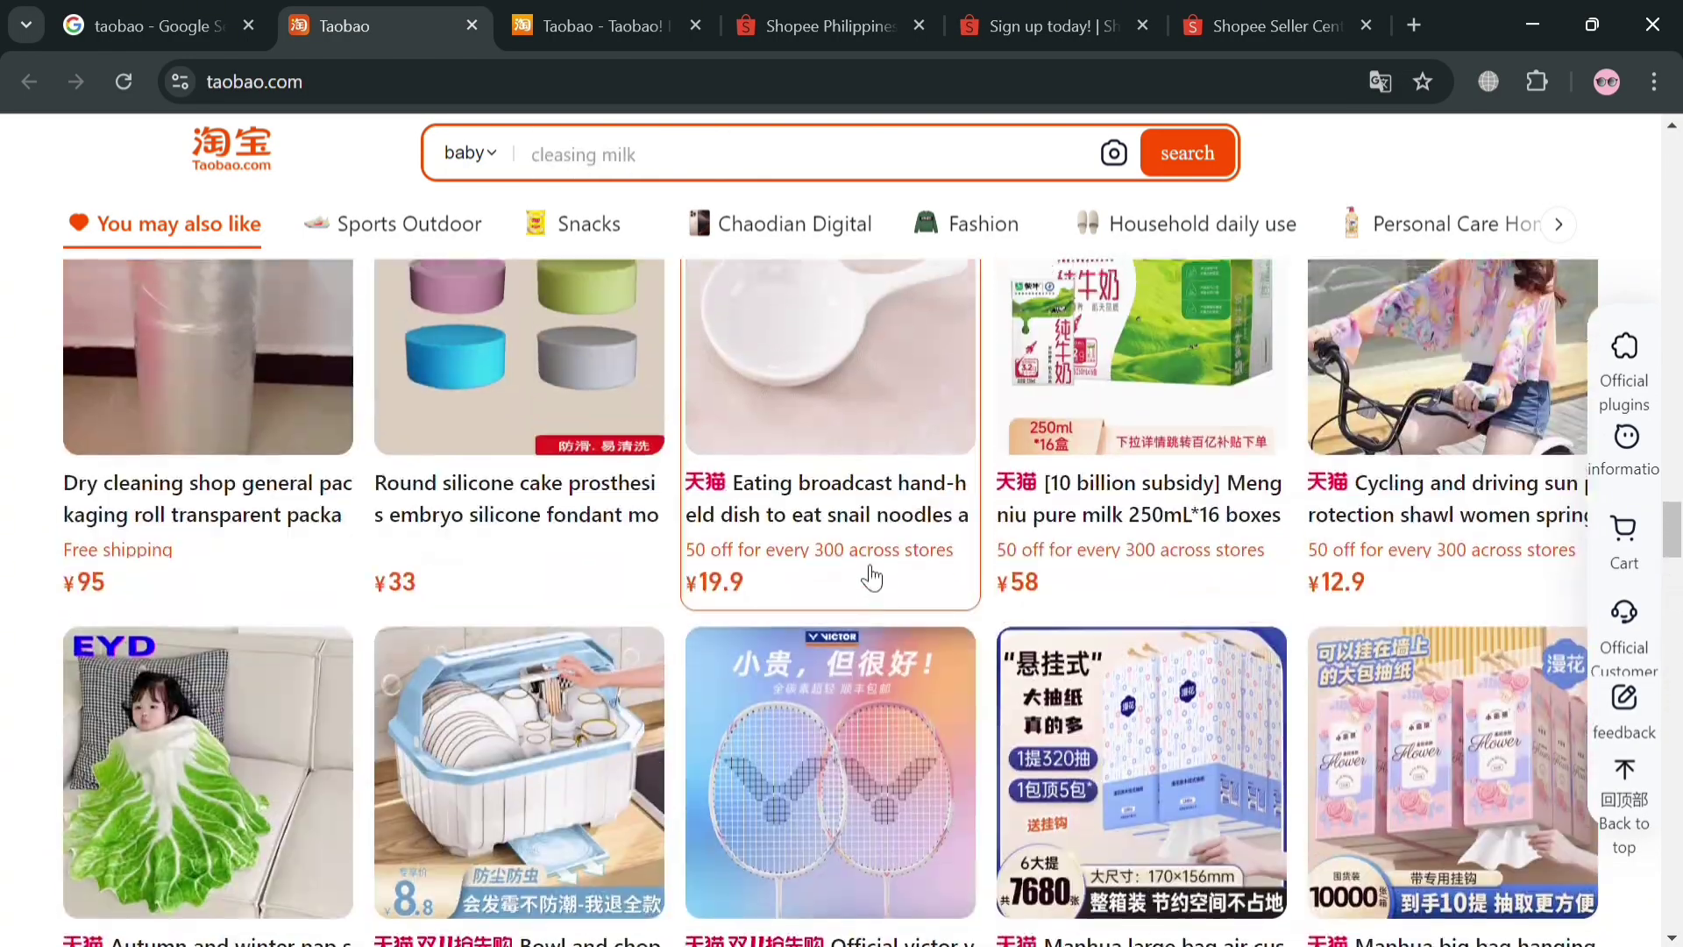
pyautogui.scroll(-10, 1193, 616)
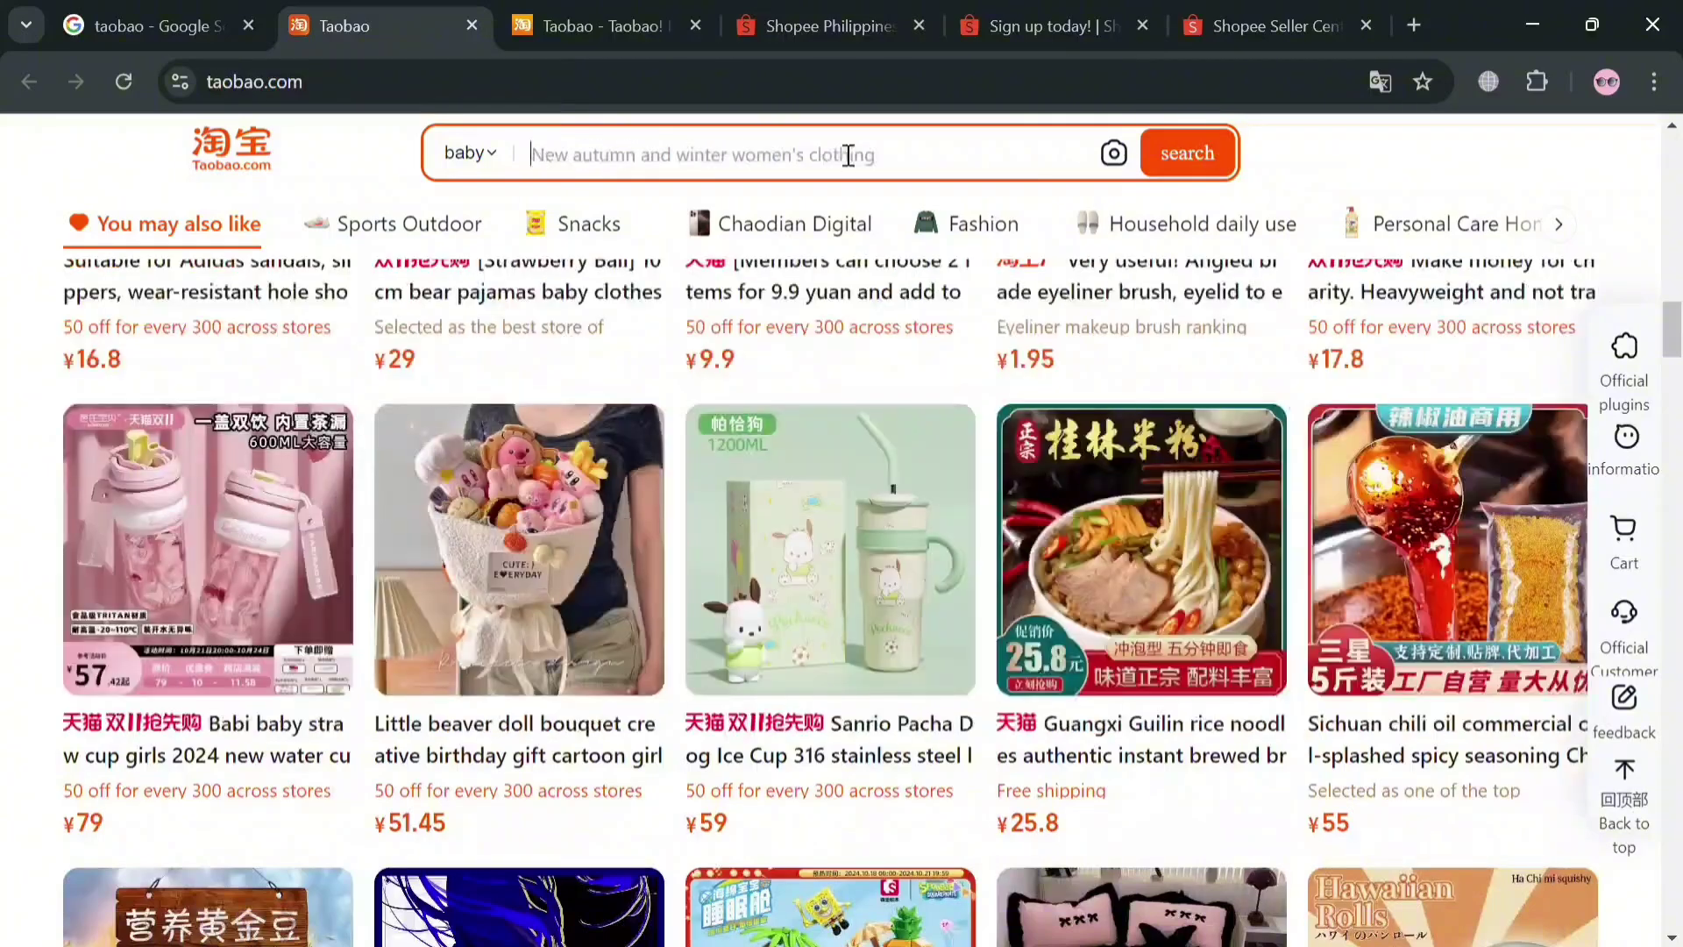
# Switch the recommendation feed to Fashion and find the ¥59 Uniqlo collaboration polo
pyautogui.click(845, 154)
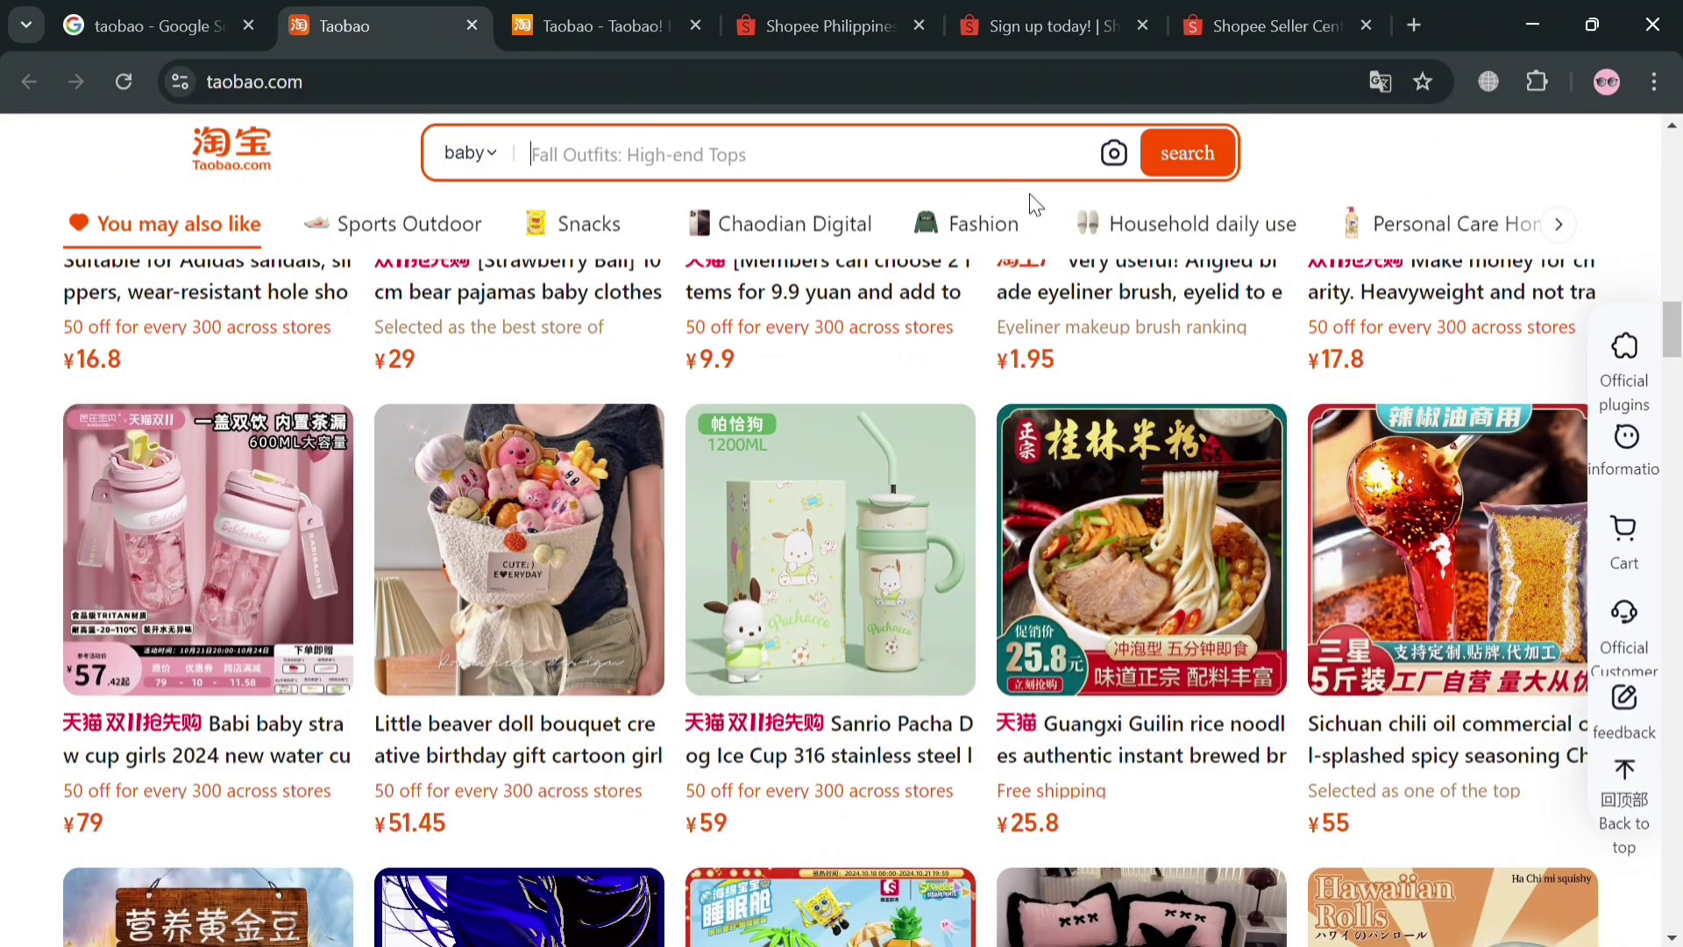
pyautogui.click(984, 230)
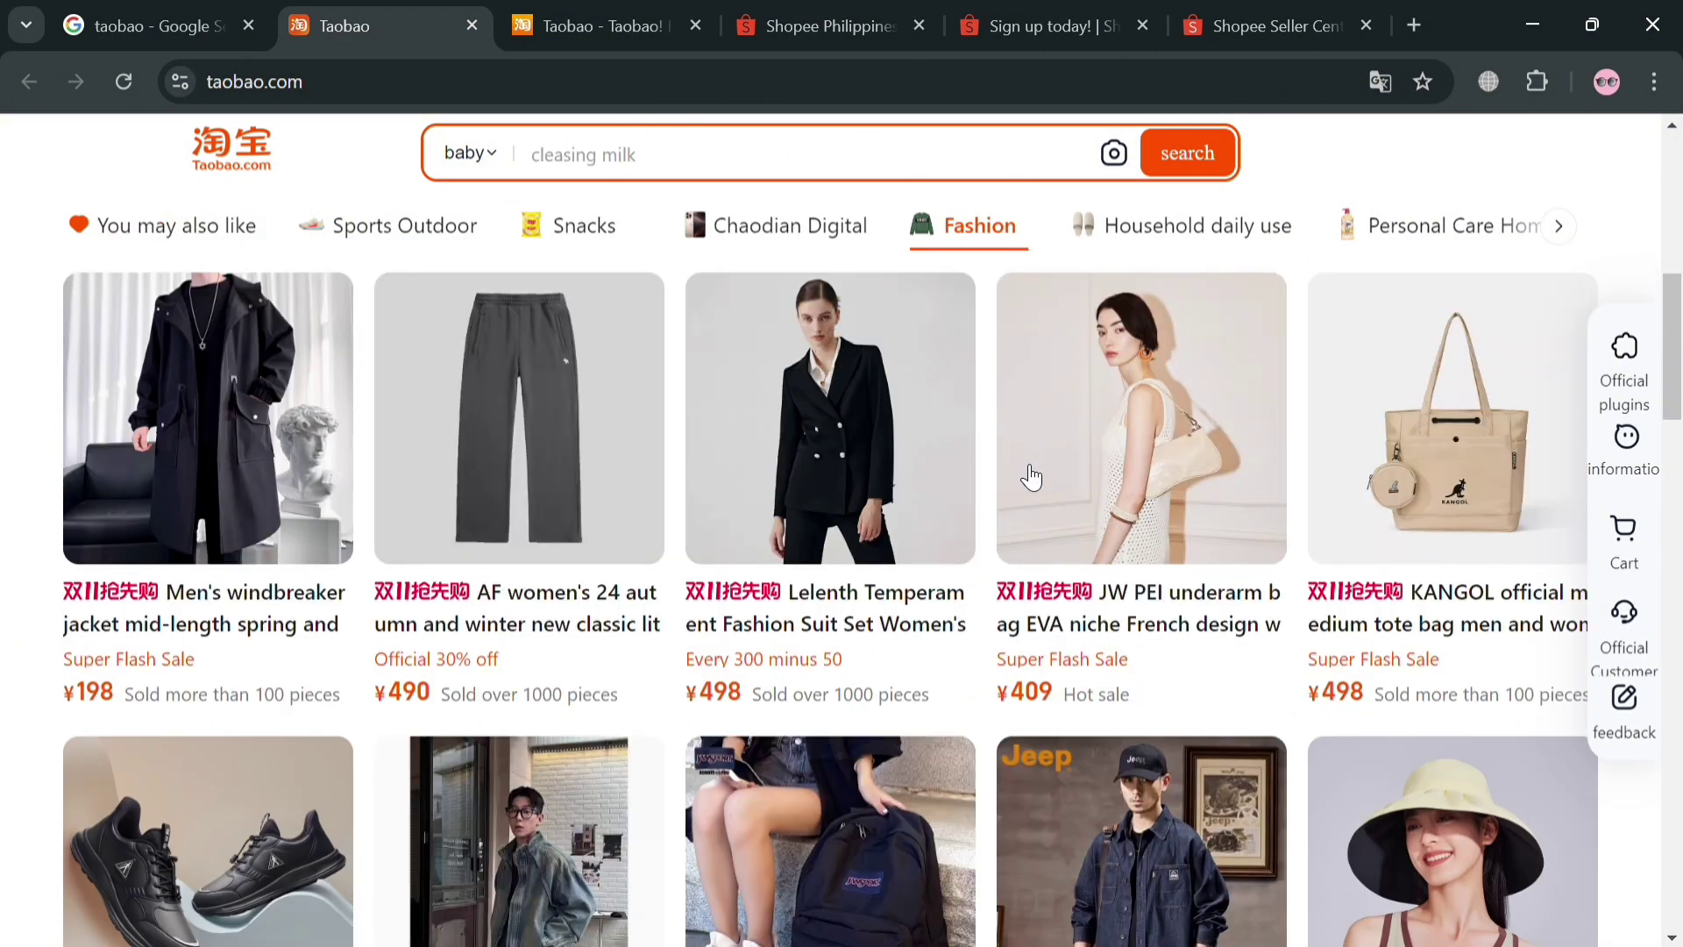
pyautogui.scroll(-8, 752, 587)
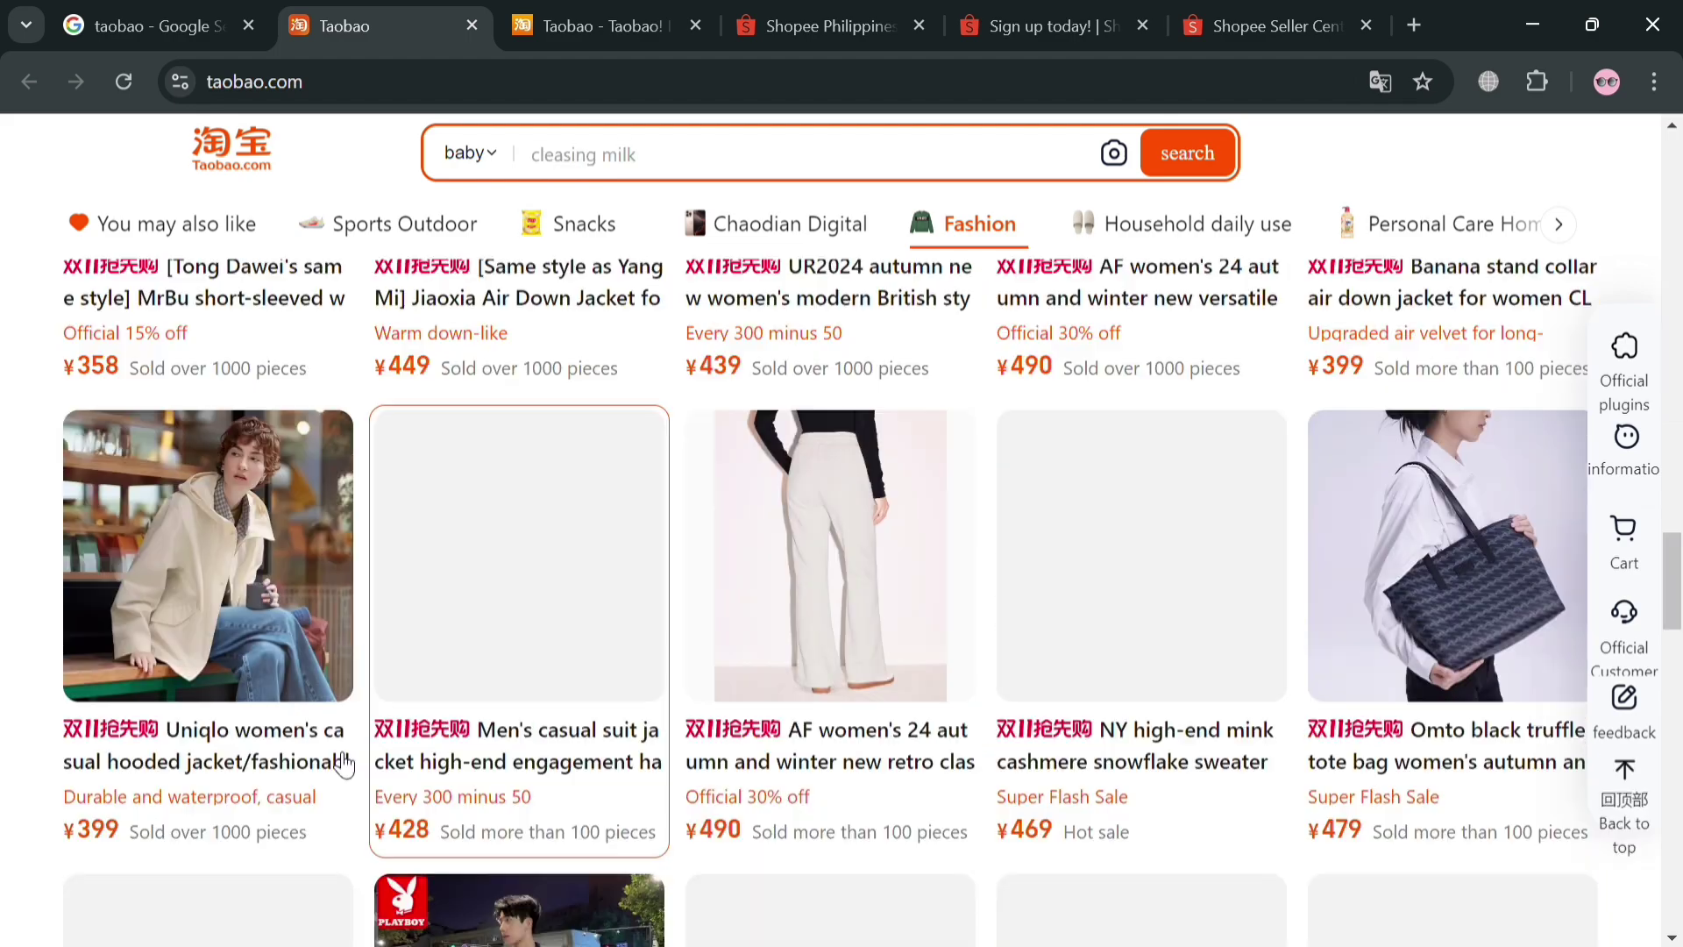
pyautogui.scroll(12, 751, 587)
pyautogui.scroll(-4, 348, 715)
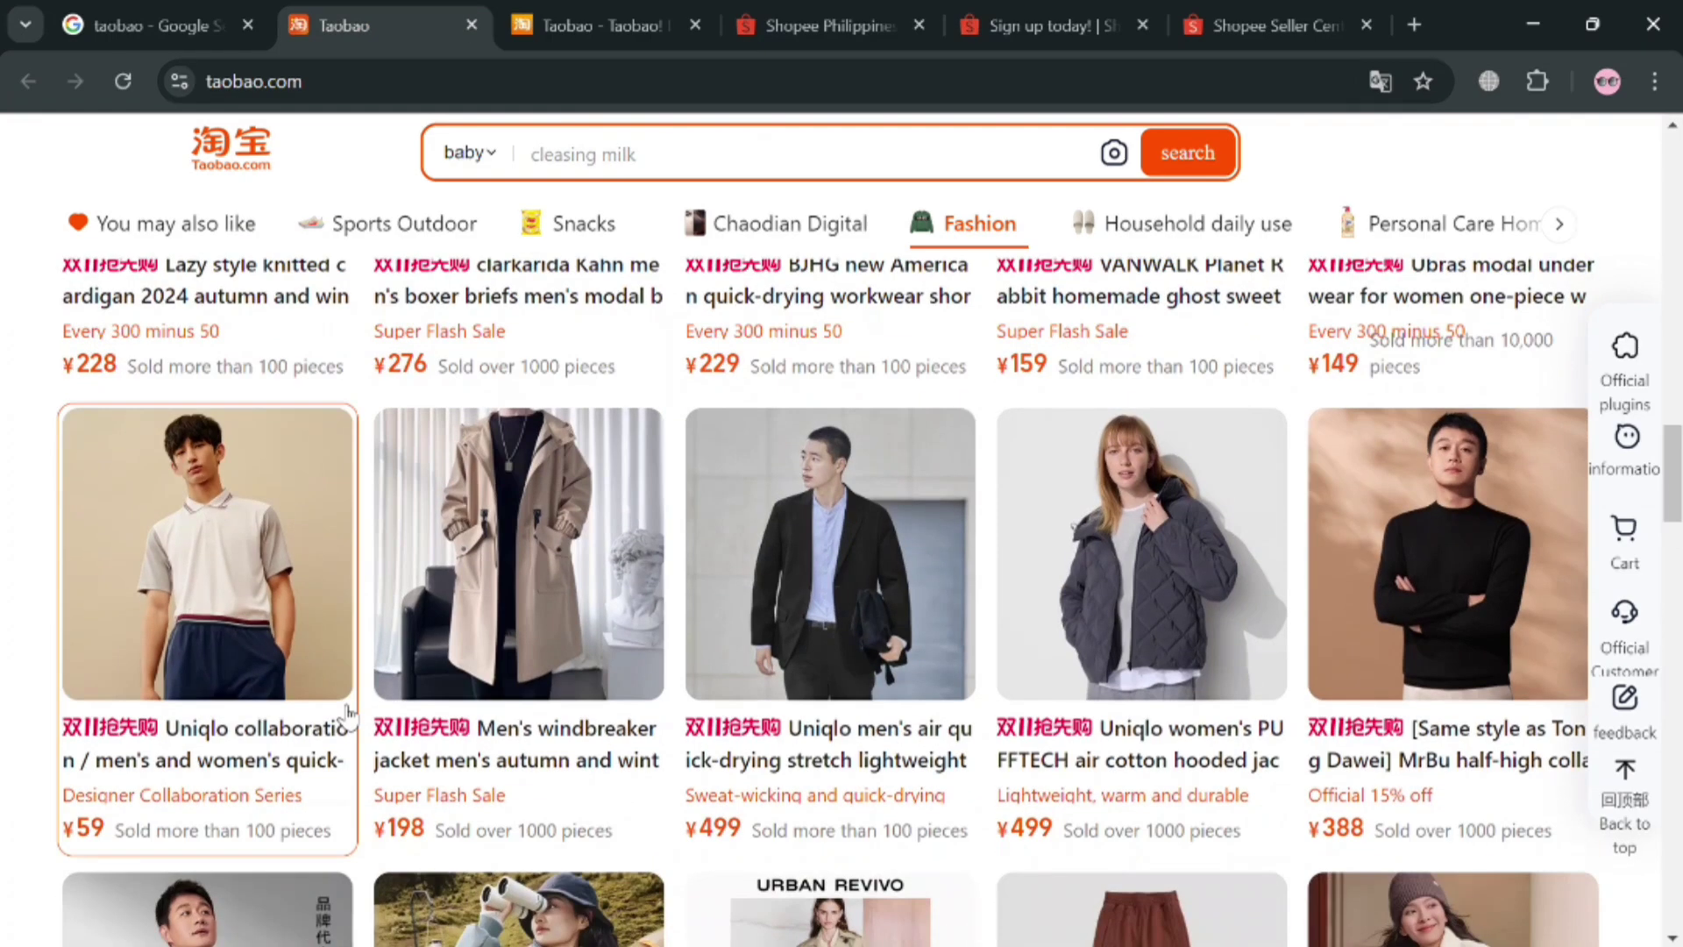
# Look over the ¥59 Uniqlo quick-drying polo's Tmall page, then go to Shopee Philippines
pyautogui.click(348, 714)
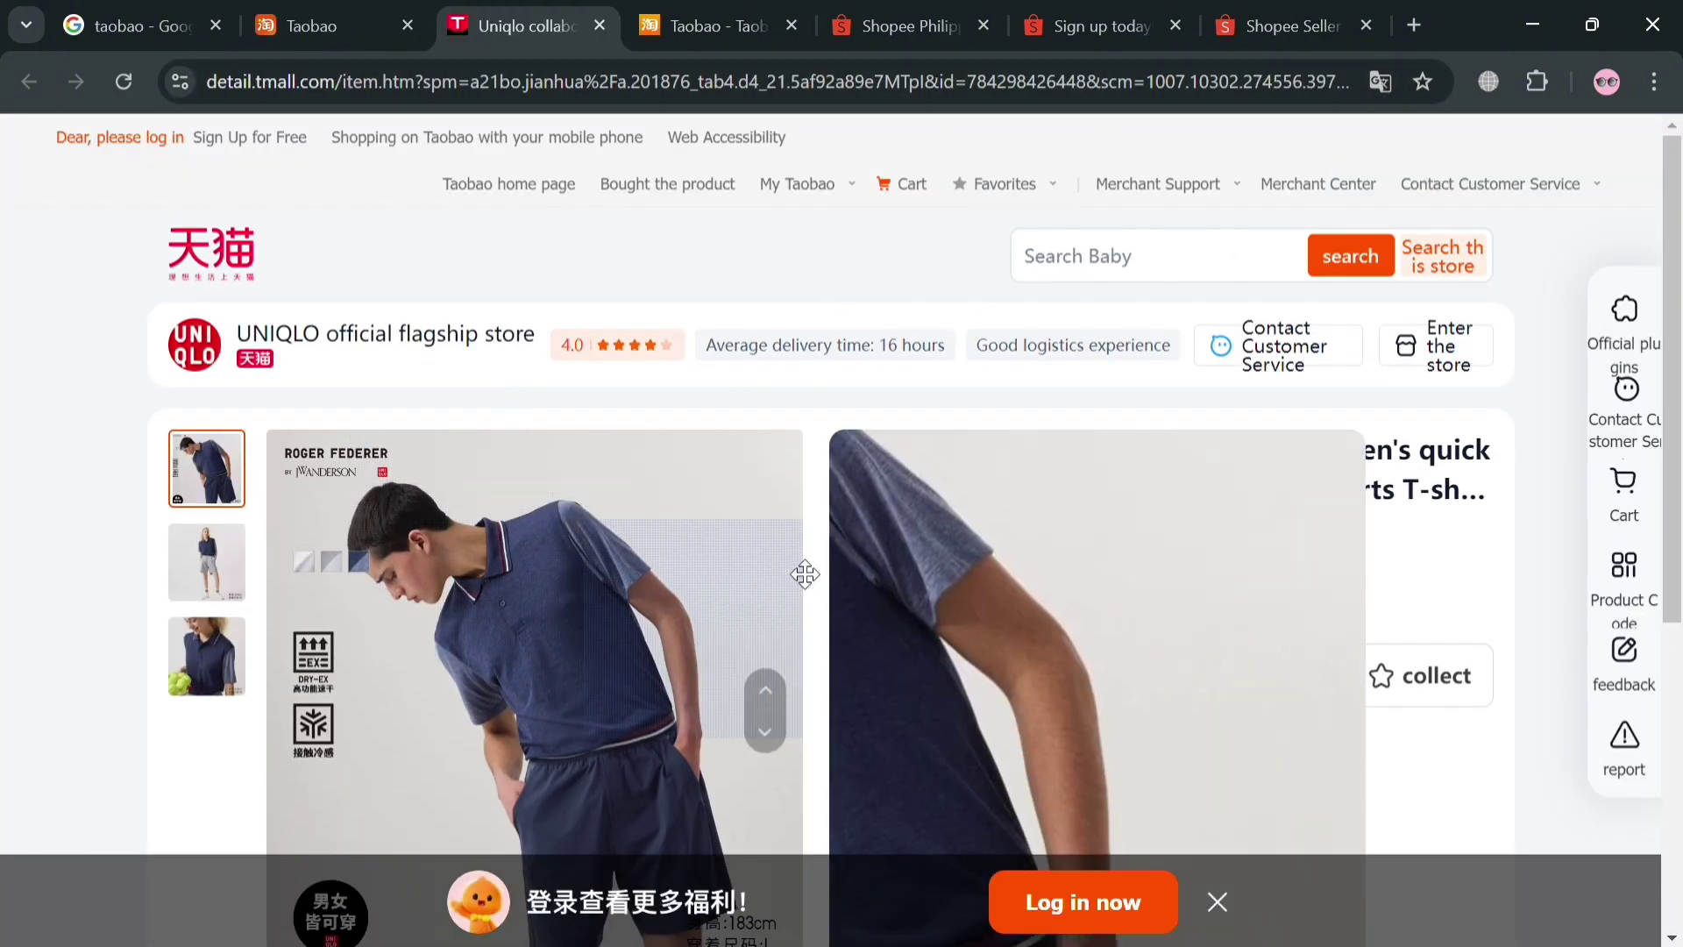
pyautogui.scroll(-3, 1101, 650)
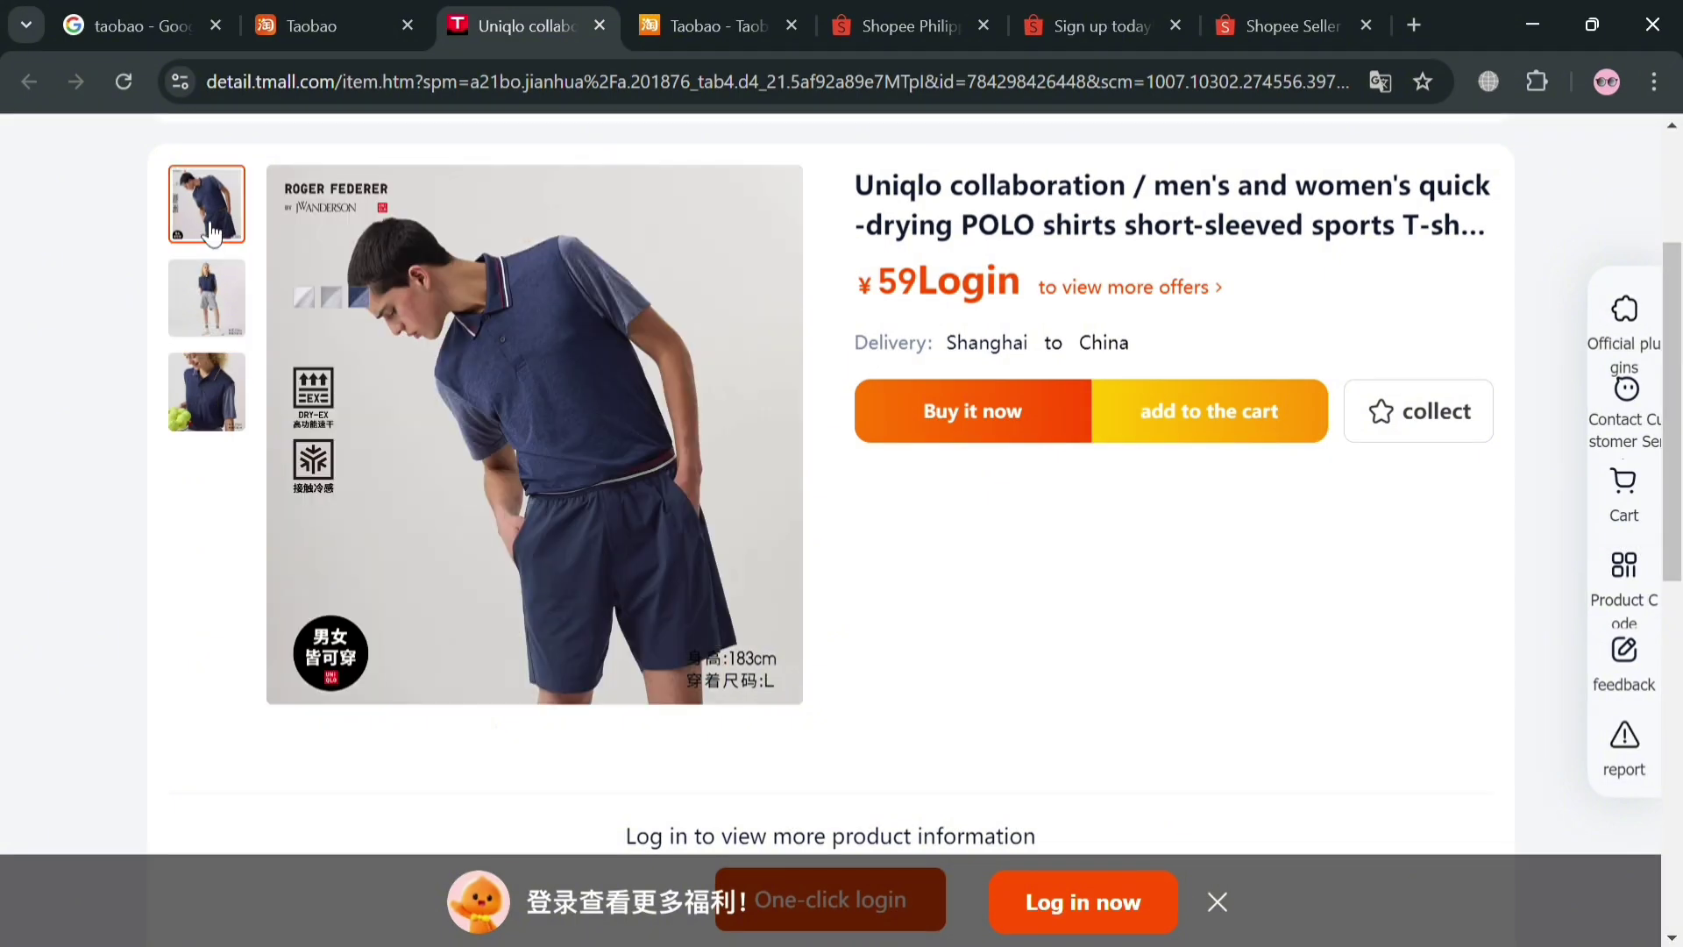
pyautogui.scroll(-10, 1194, 187)
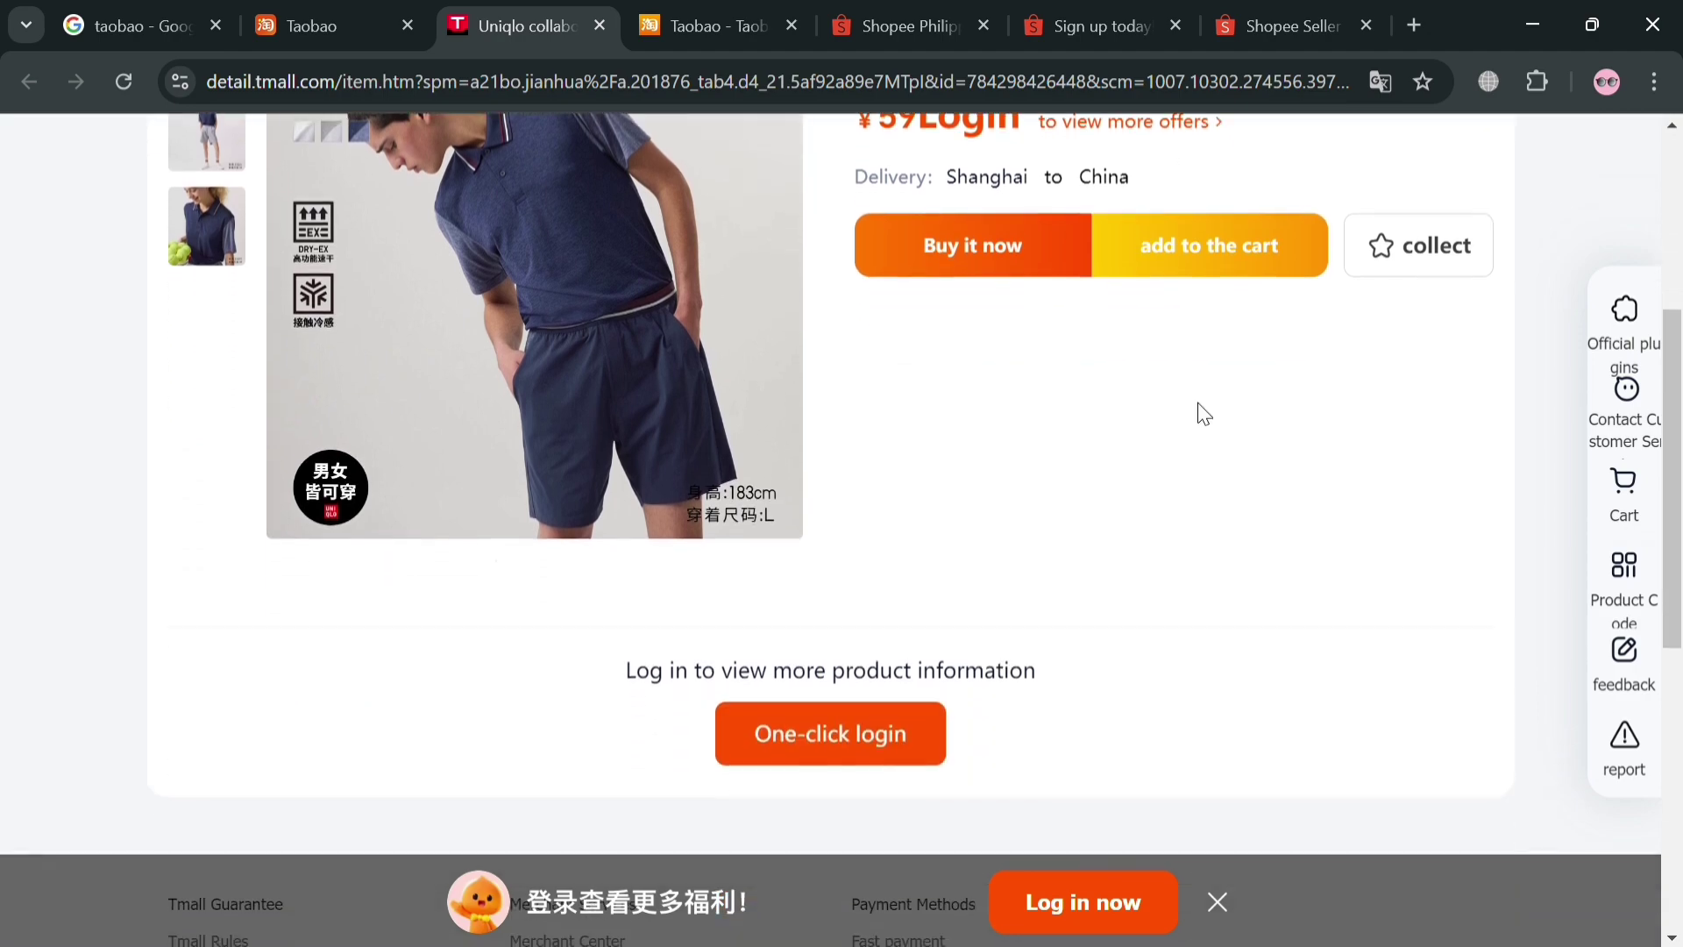
pyautogui.scroll(10, 1204, 453)
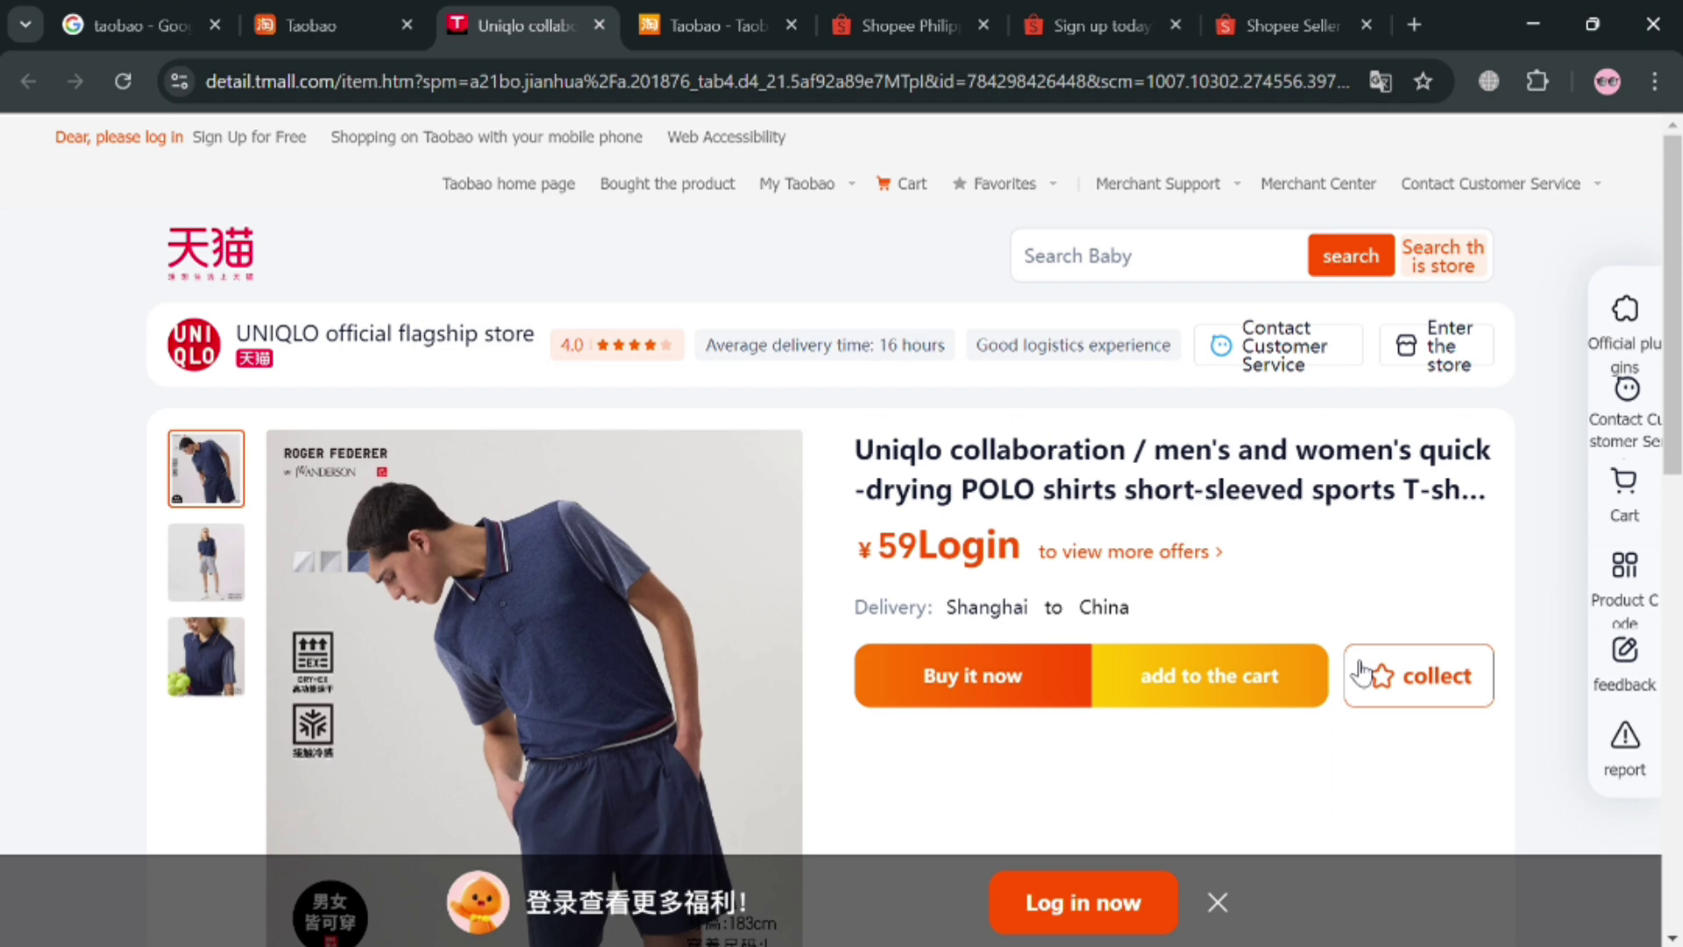
pyautogui.click(895, 11)
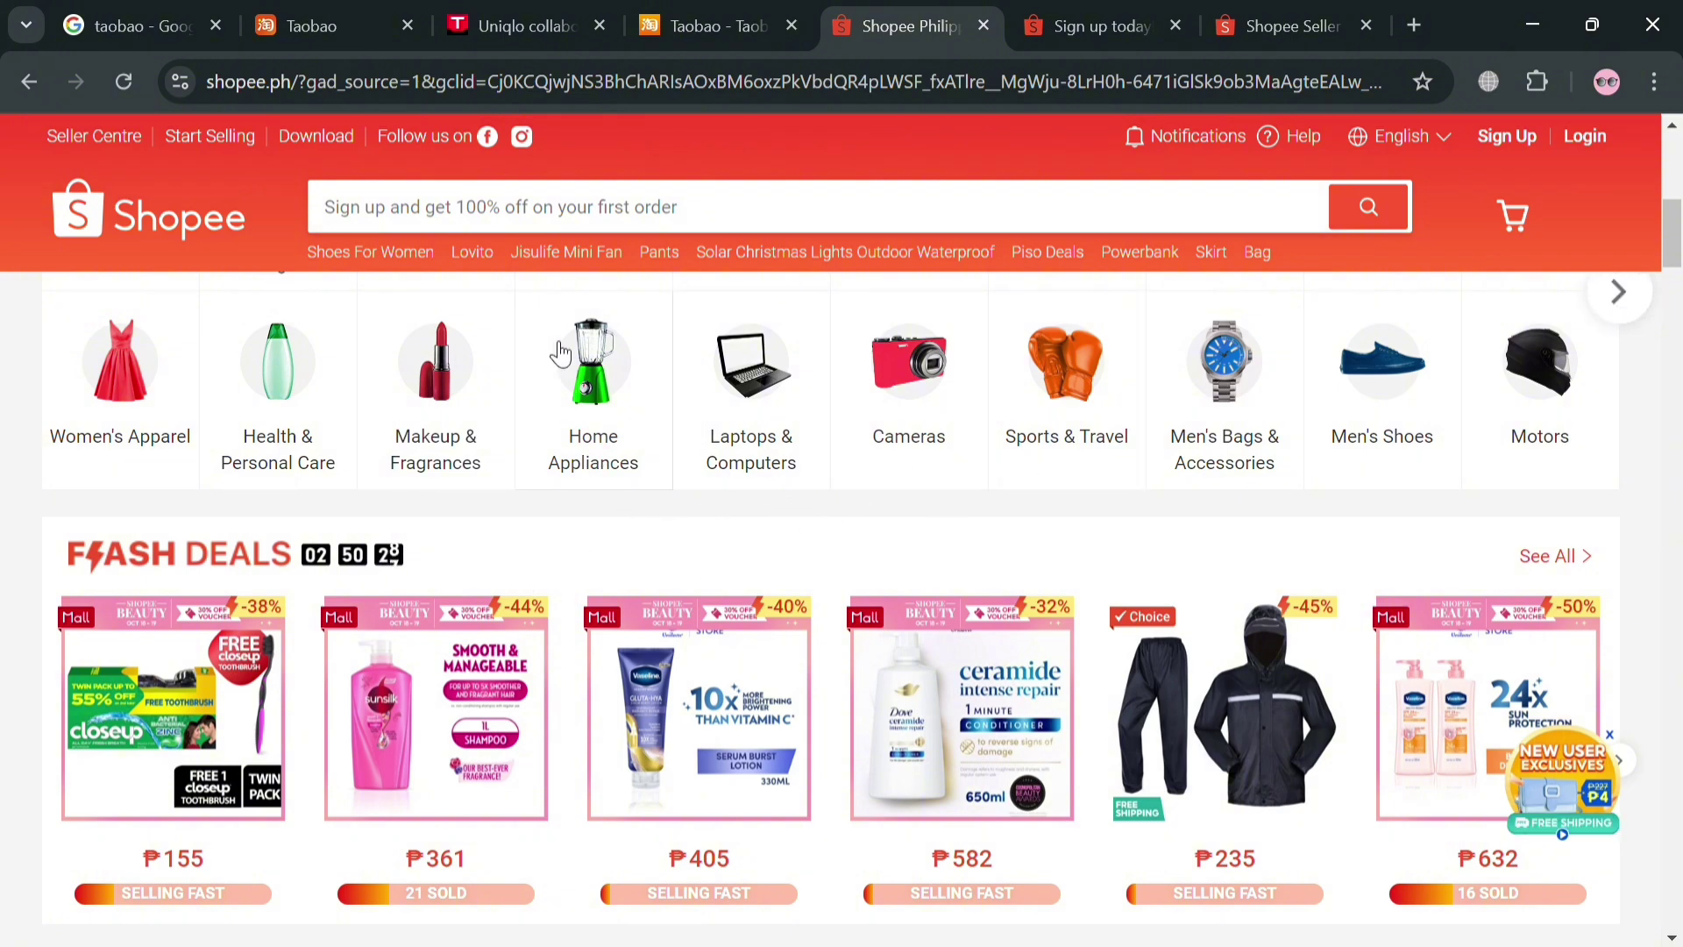
pyautogui.scroll(1, 894, 565)
pyautogui.scroll(-10, 824, 576)
pyautogui.scroll(-15, 824, 575)
pyautogui.scroll(-10, 989, 699)
pyautogui.scroll(14, 973, 684)
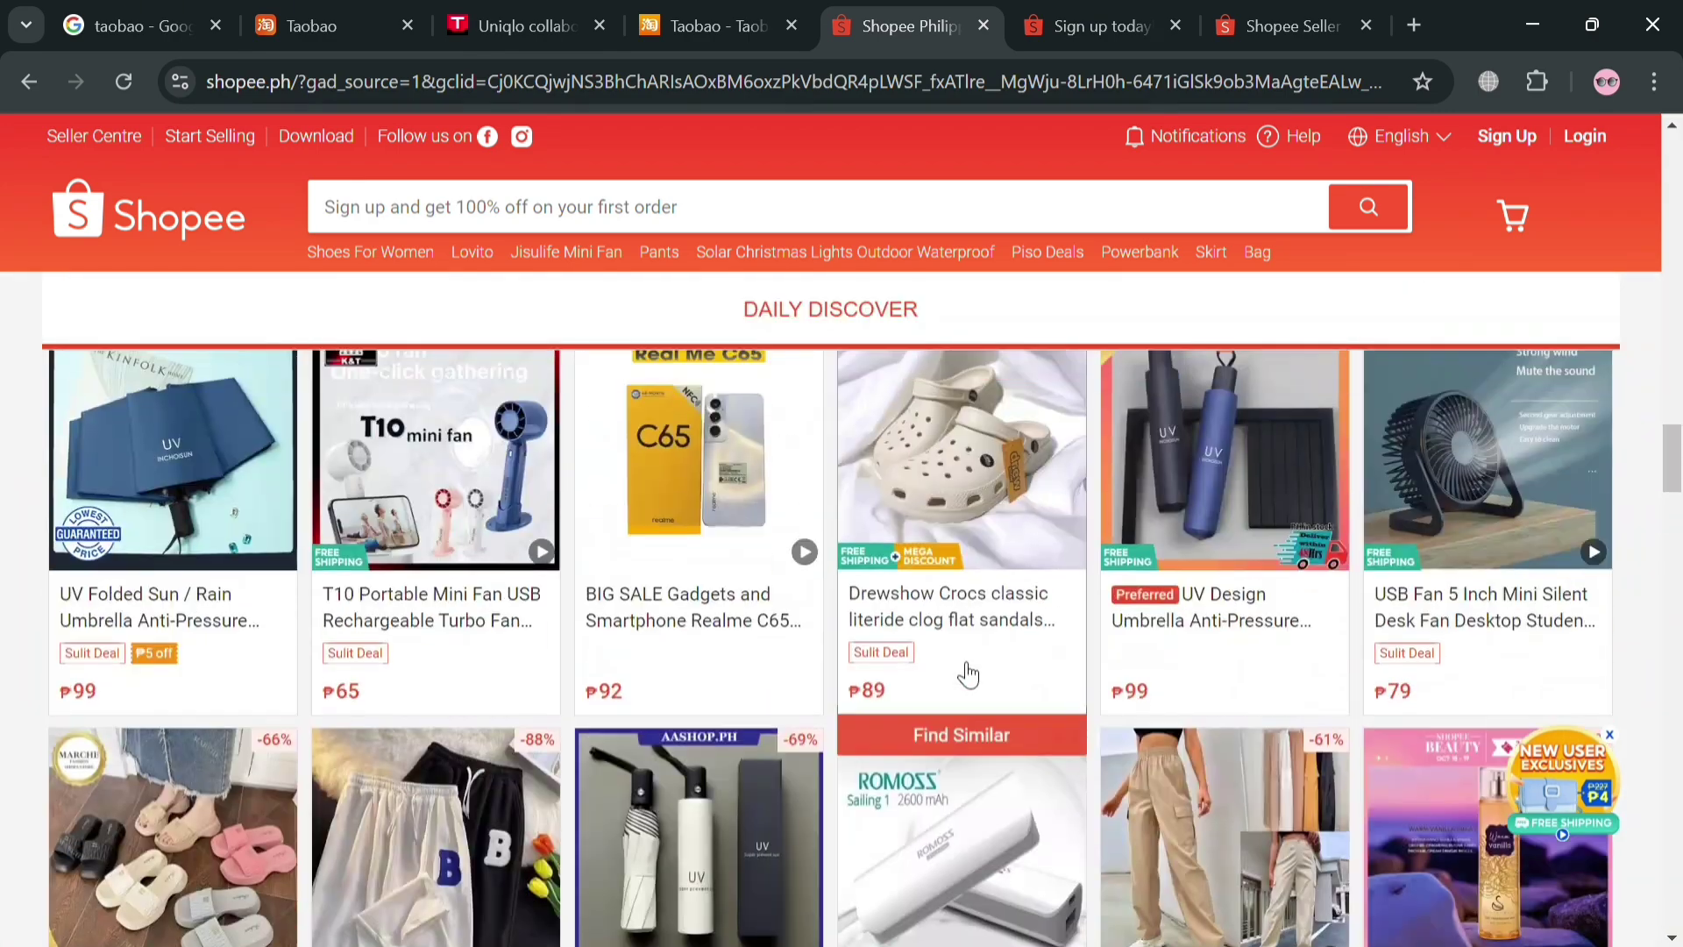
pyautogui.scroll(7, 969, 675)
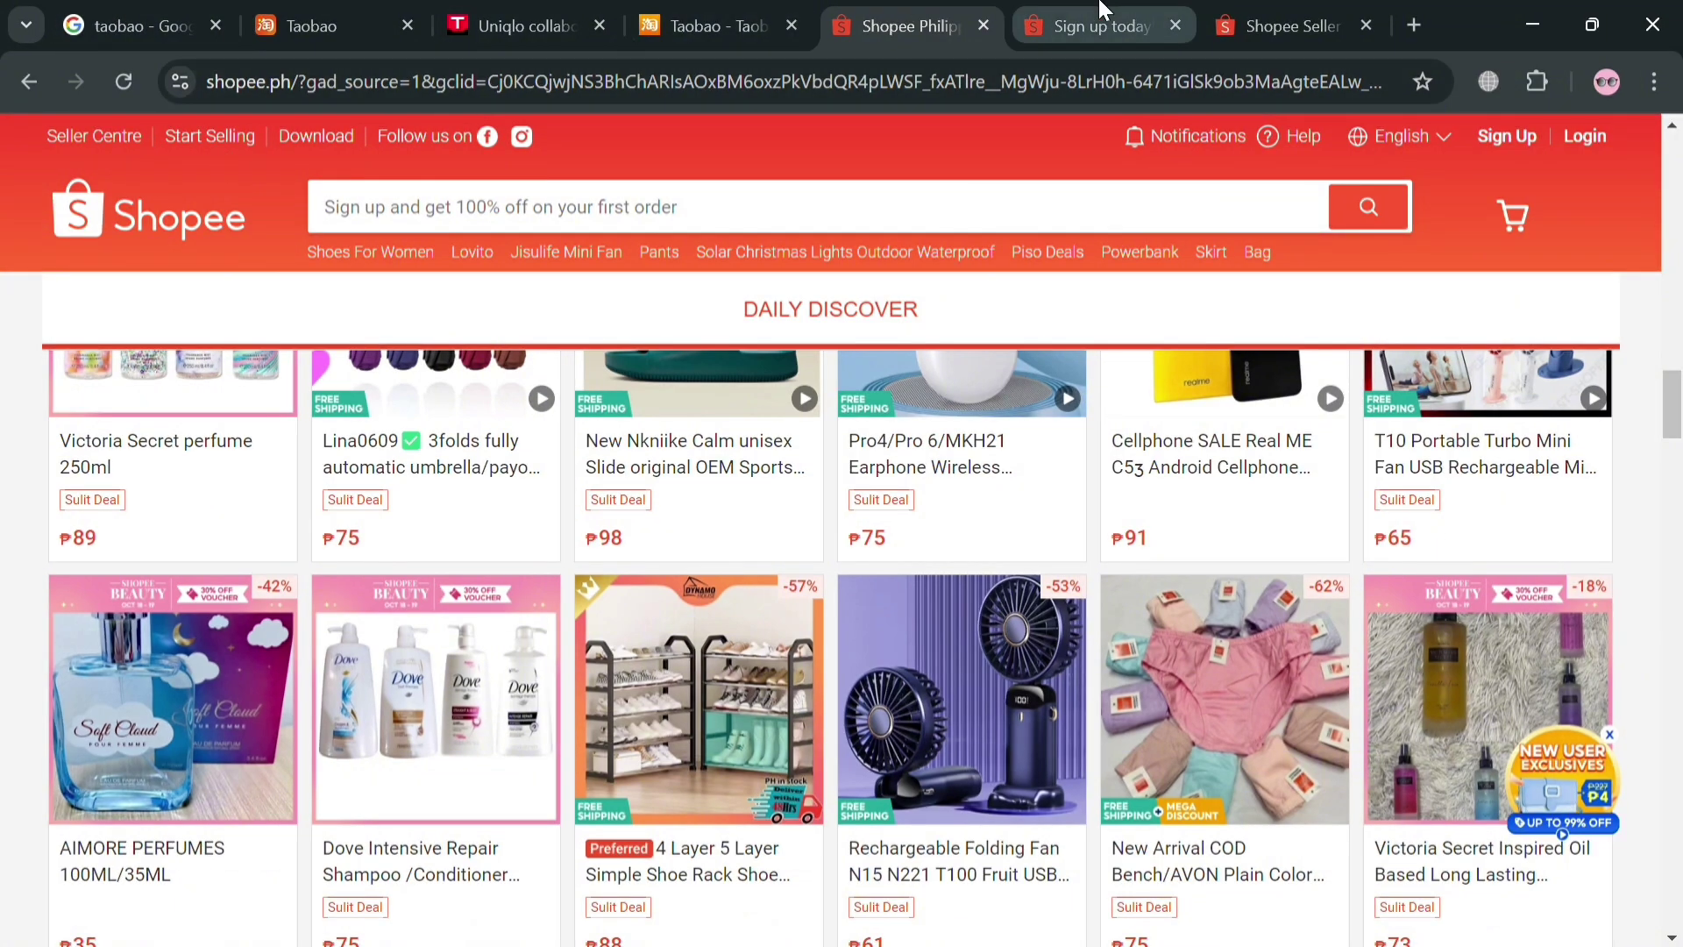
# Go to the Shopee seller registration page, start registration, and try to continue
pyautogui.click(1091, 26)
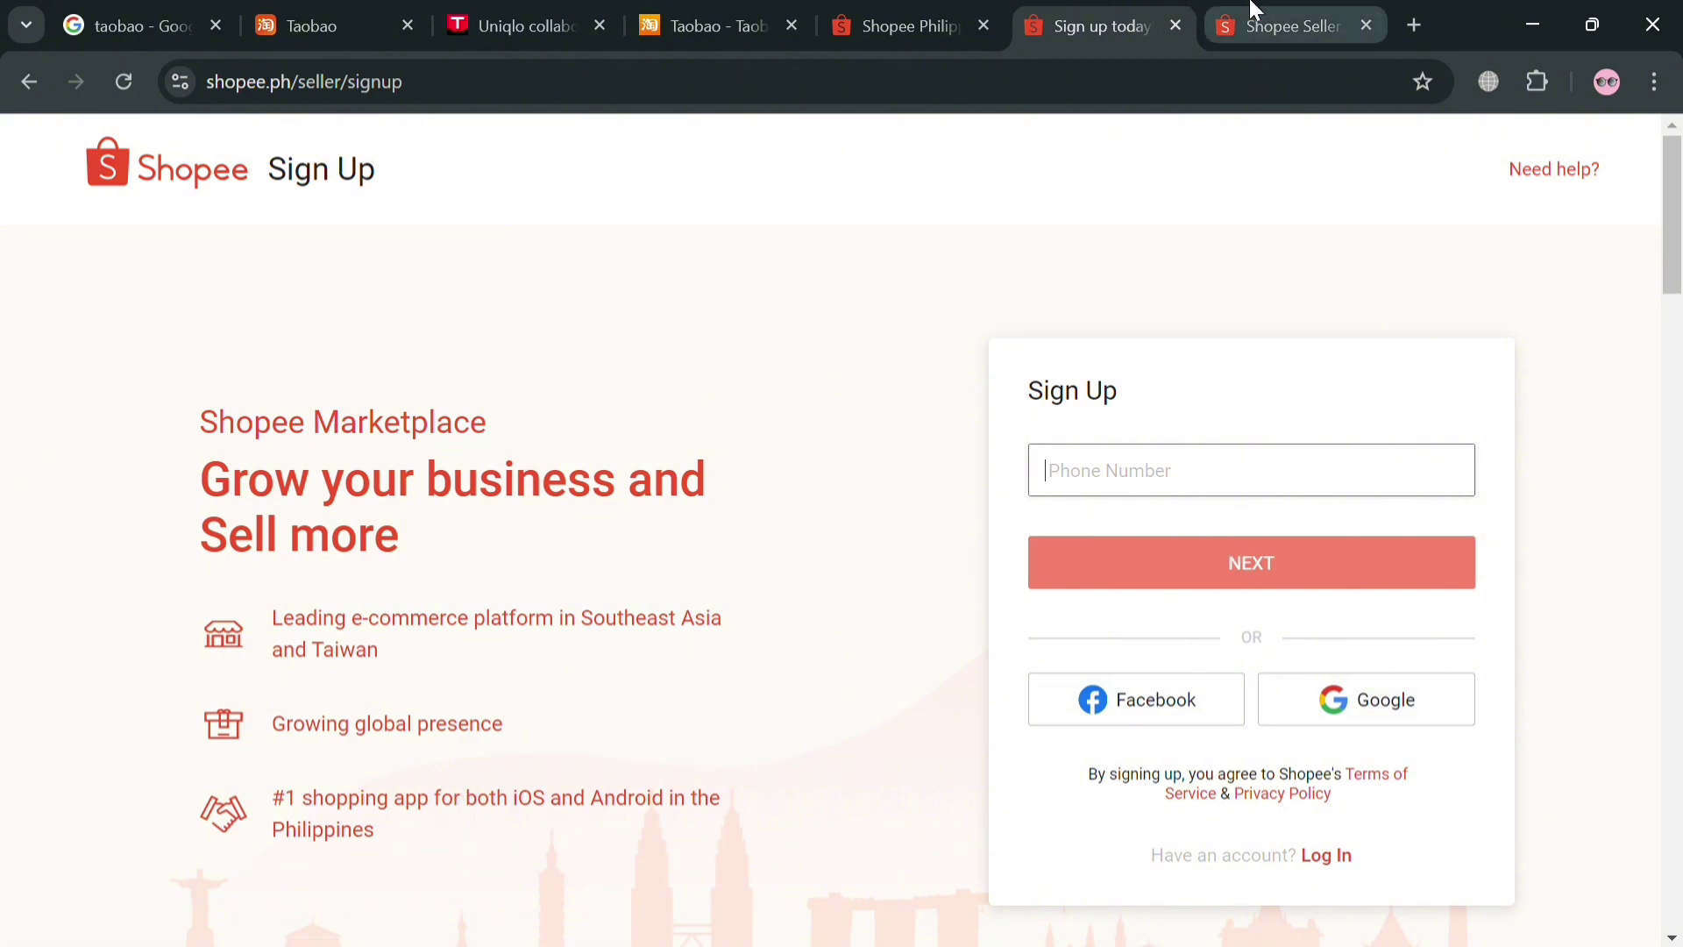
pyautogui.click(1229, 21)
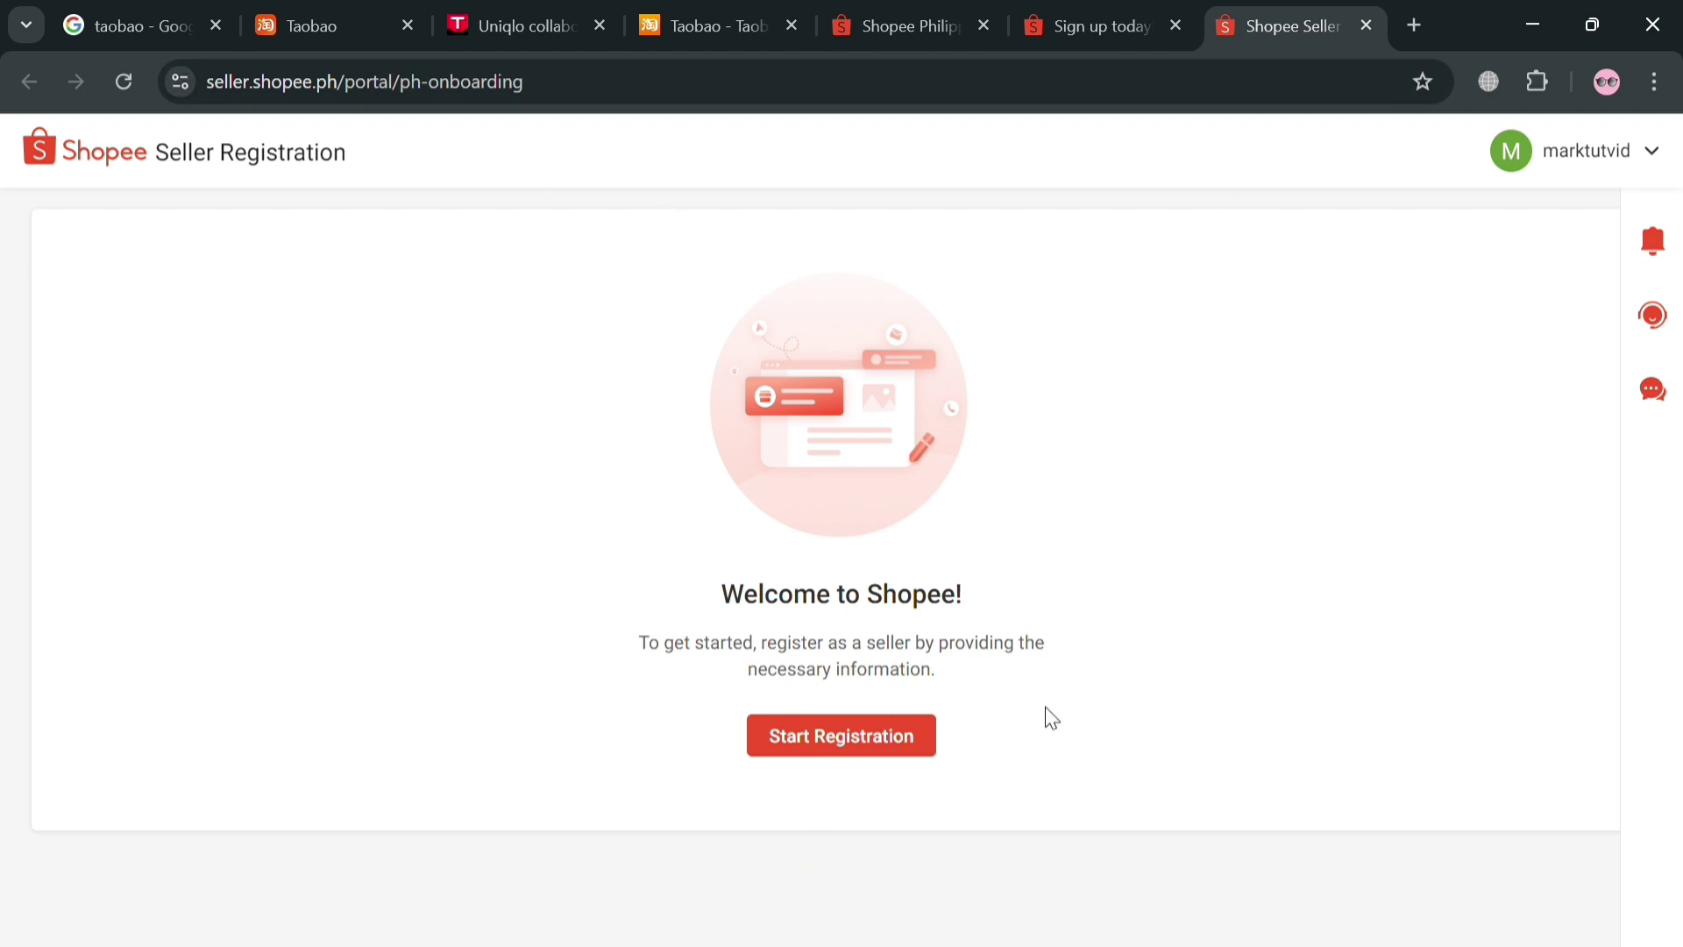
pyautogui.click(854, 742)
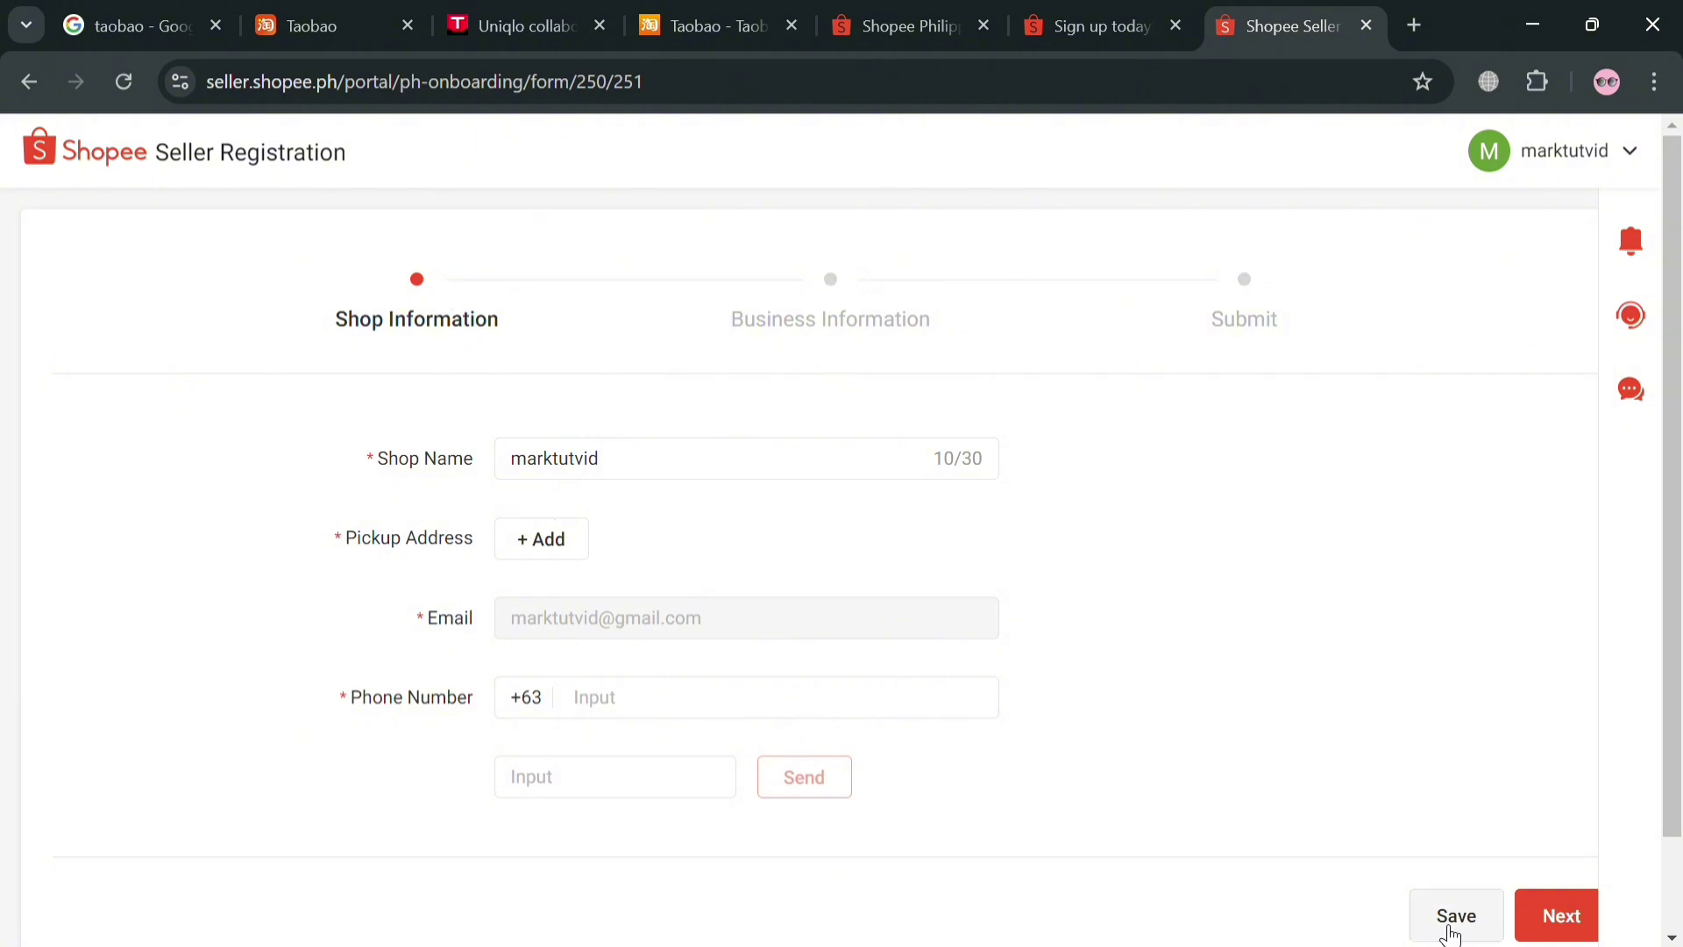
pyautogui.click(1561, 916)
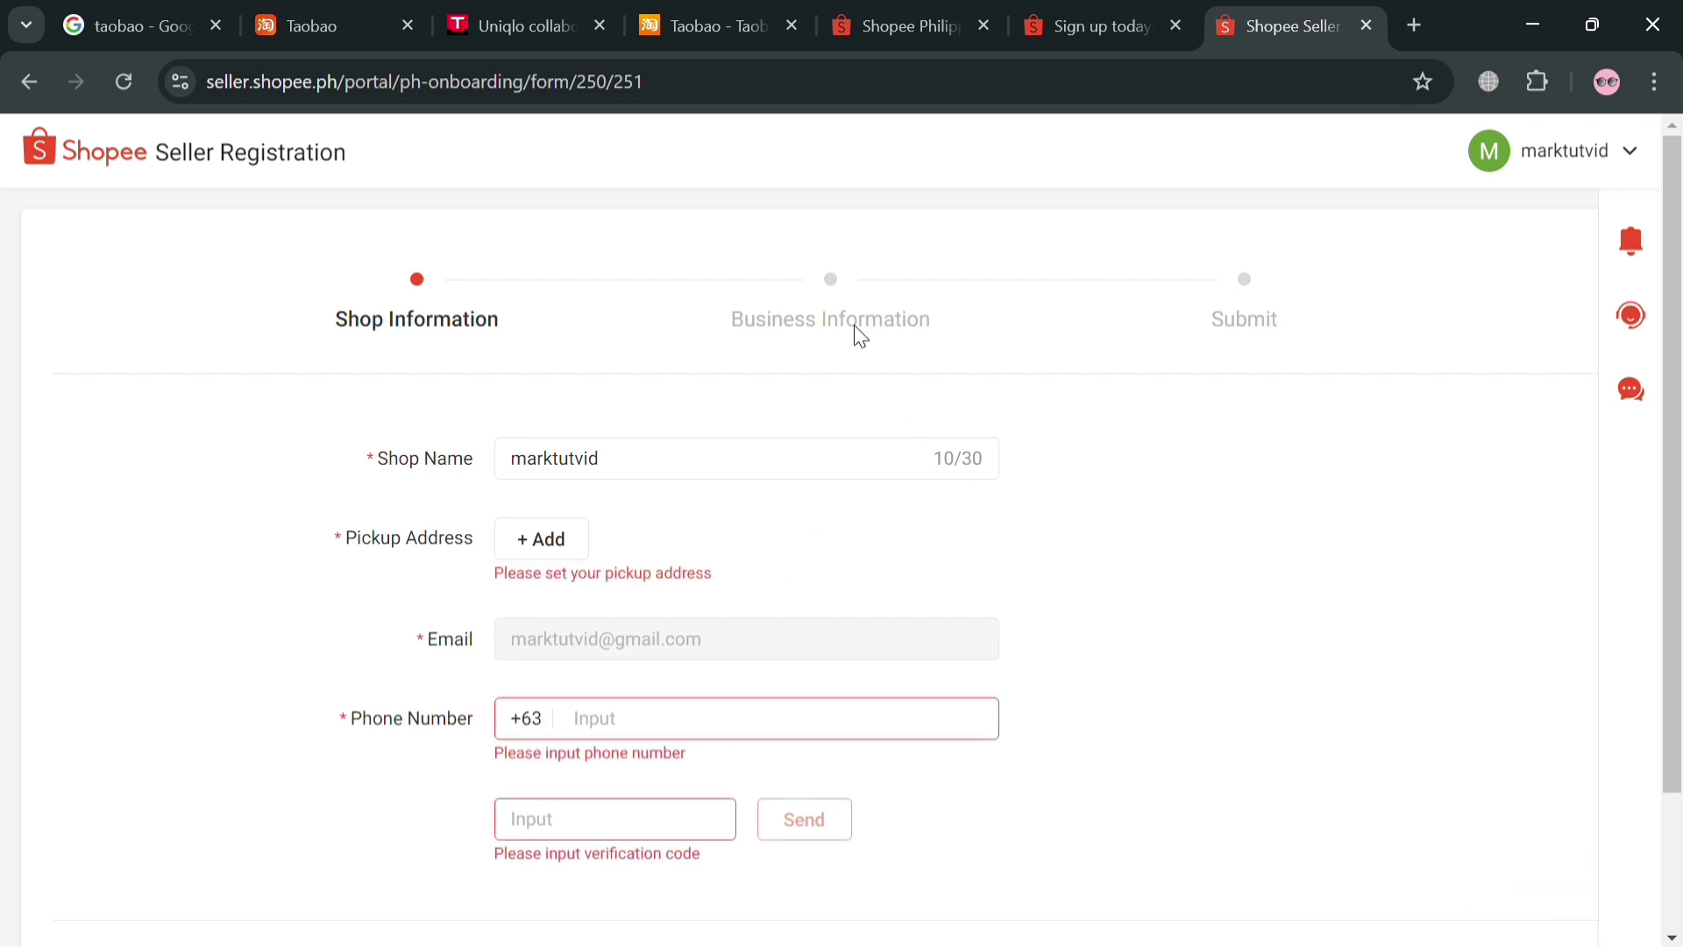
# Enter the phone number, retry Next, and retype the number after it is rejected
pyautogui.click(758, 731)
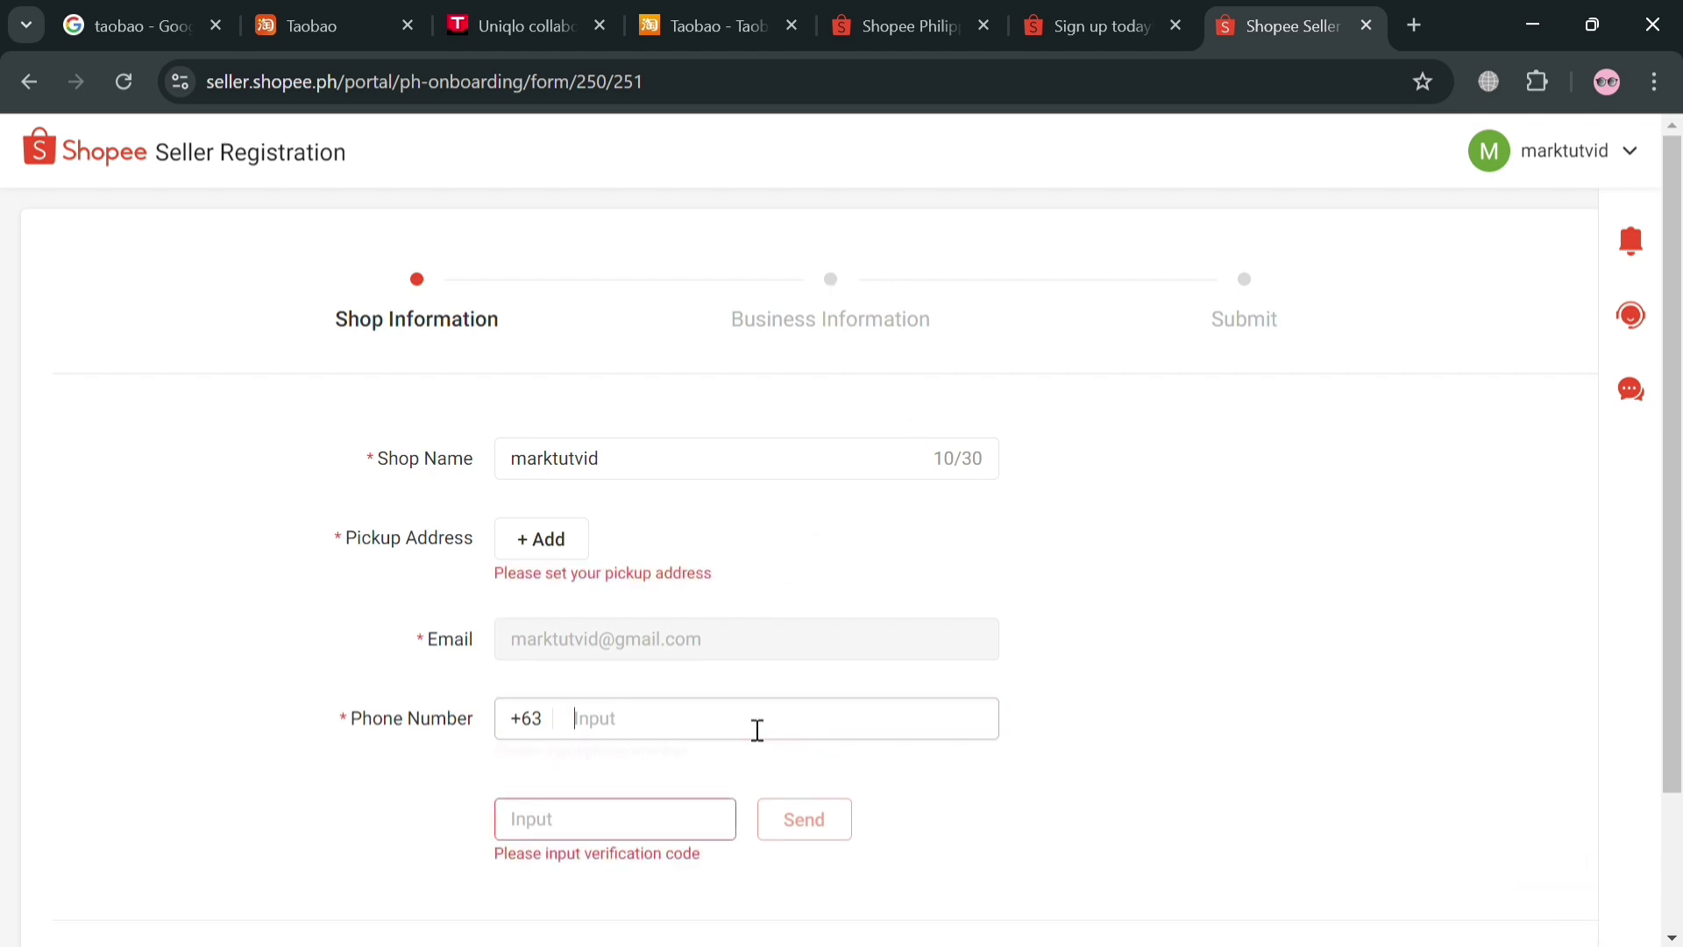
pyautogui.write('994784089')
pyautogui.scroll(-2, 789, 751)
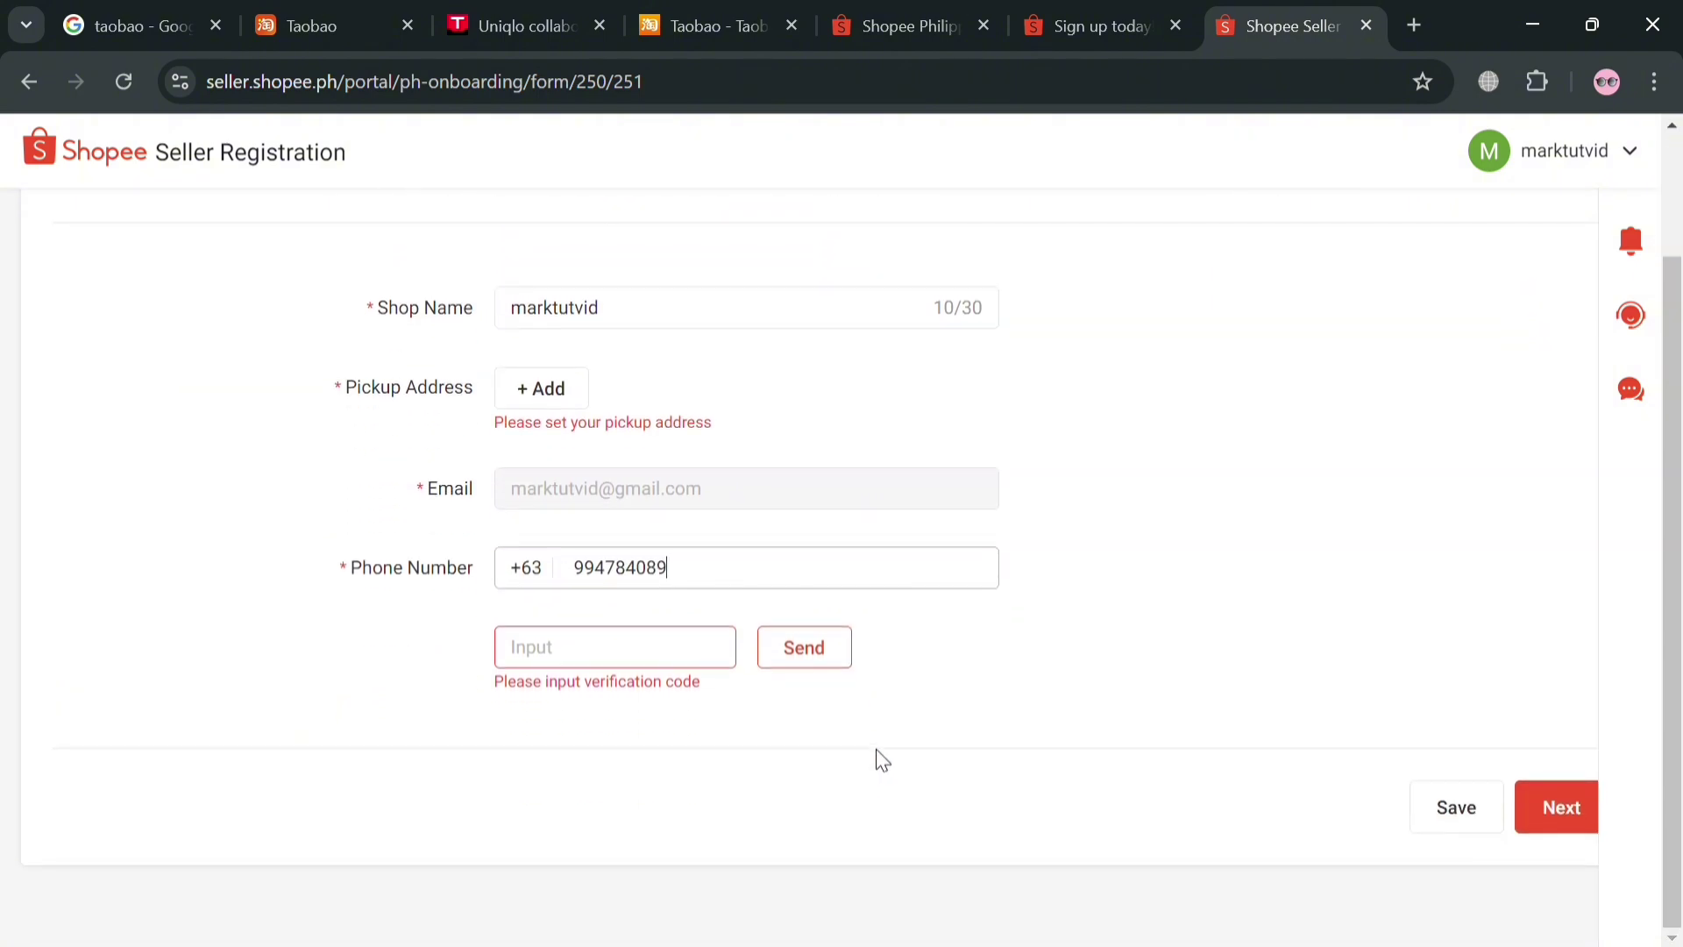
pyautogui.click(1567, 815)
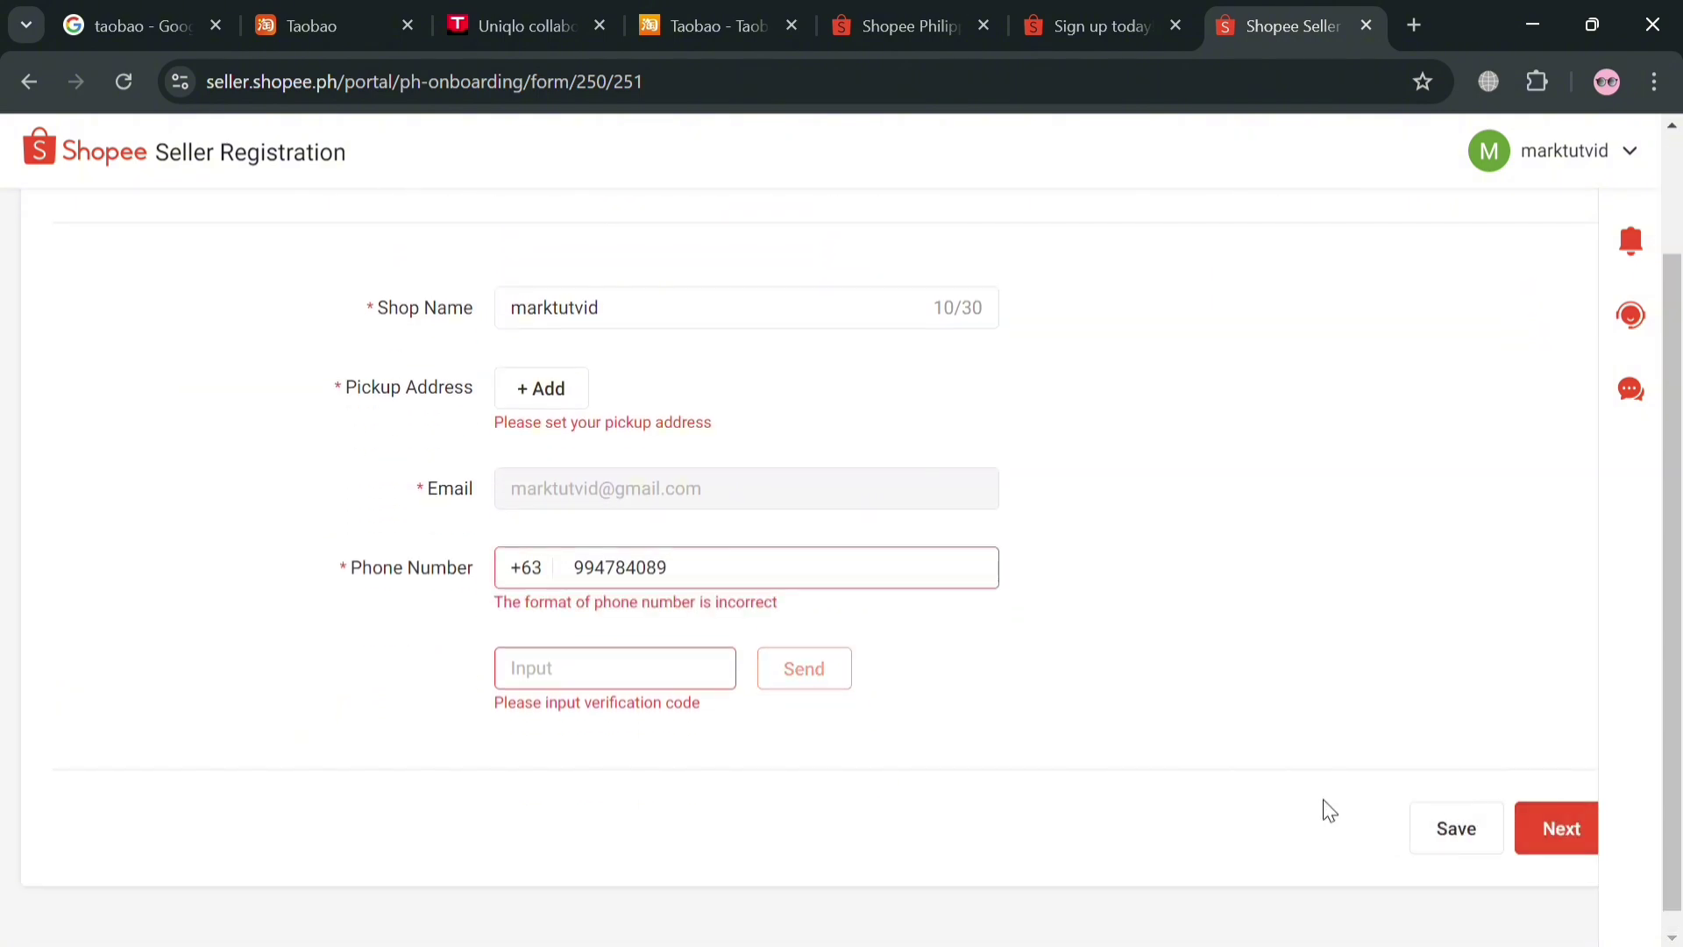
pyautogui.moveTo(853, 583); pyautogui.dragTo(587, 660)
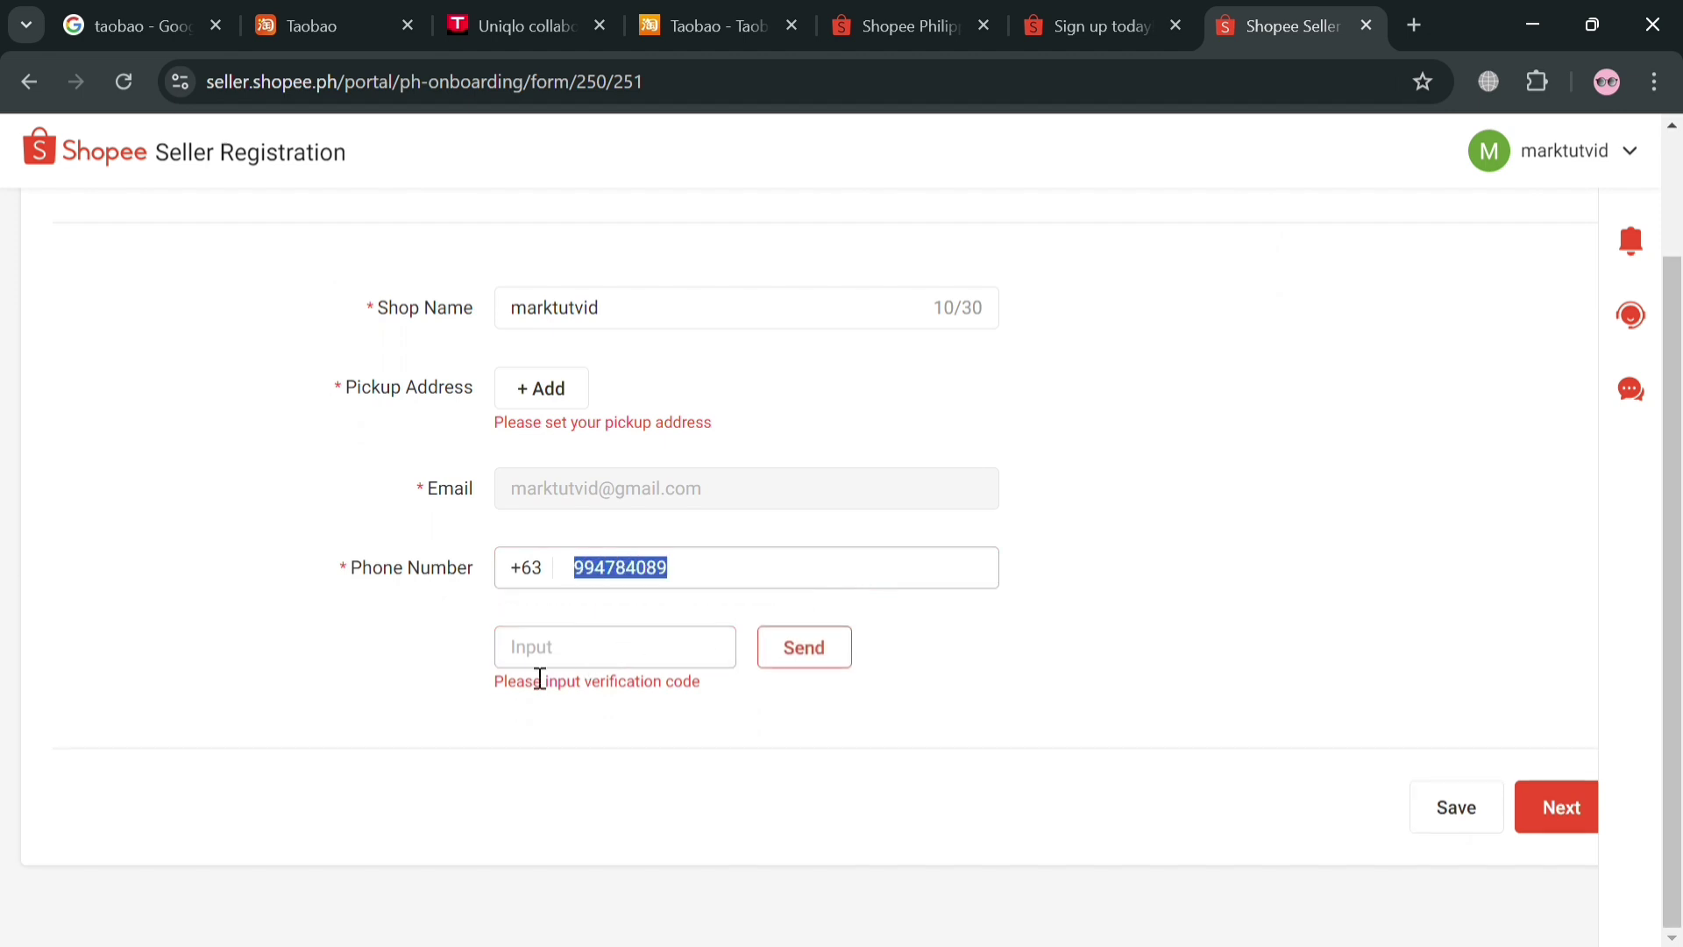
pyautogui.press('BackSpace')
pyautogui.write('9947840')
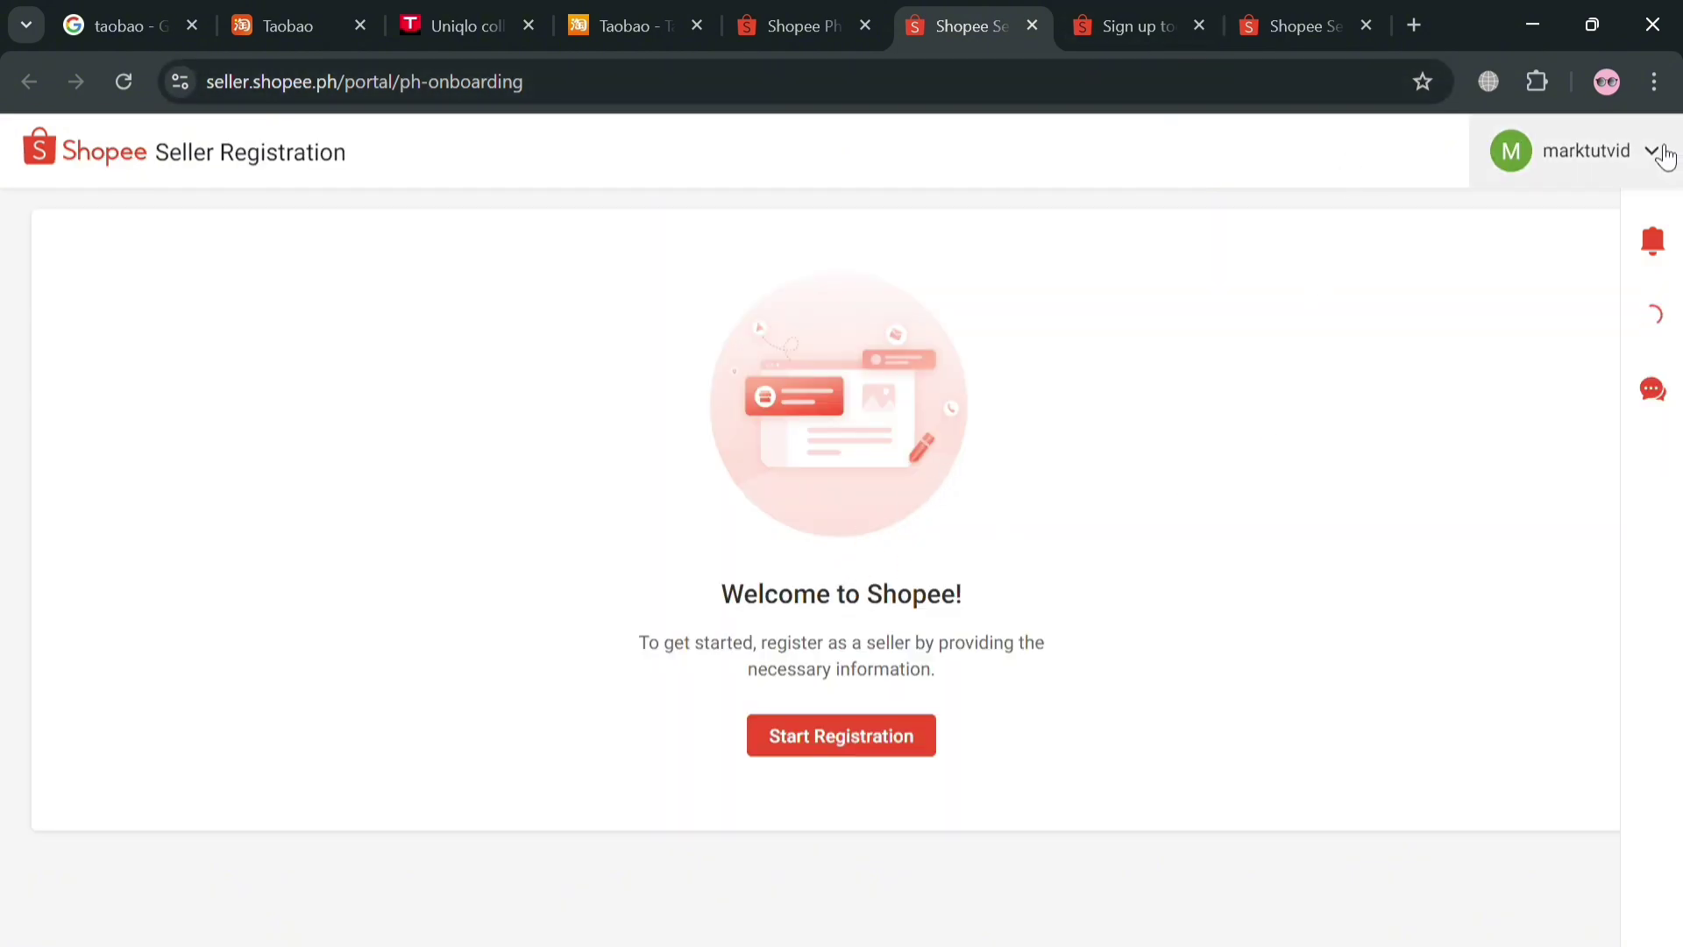
# Close the extra Shopee seller registration tab
pyautogui.click(1029, 25)
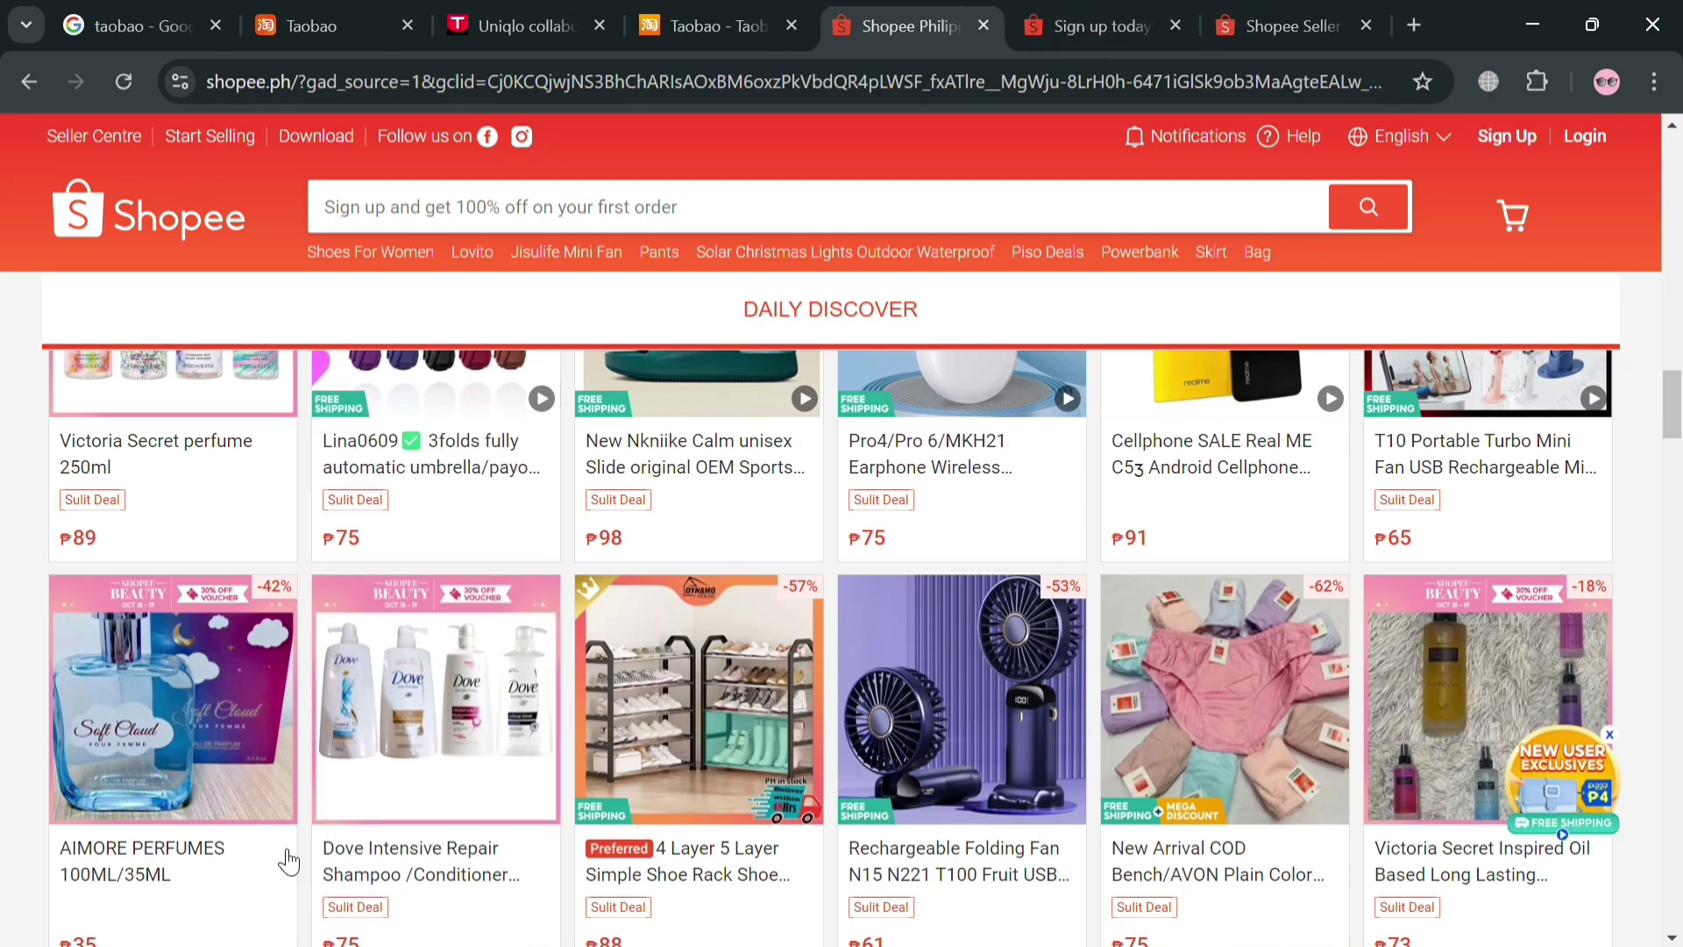
pyautogui.scroll(15, 1270, 593)
pyautogui.scroll(10, 1256, 599)
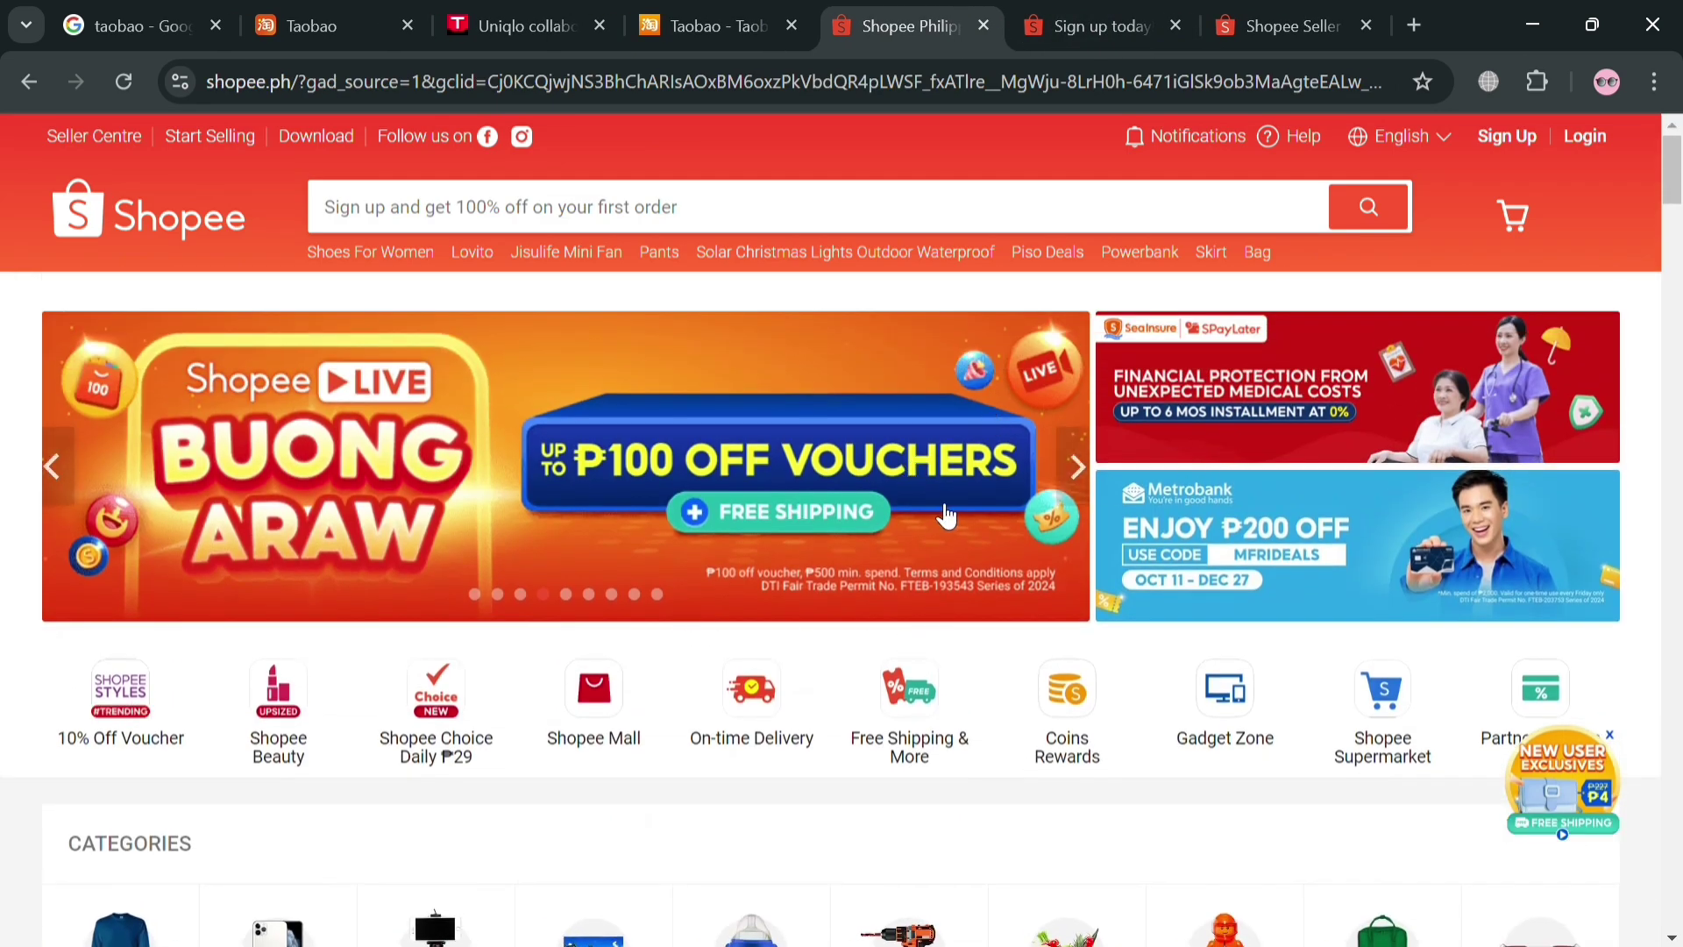
pyautogui.scroll(-10, 815, 517)
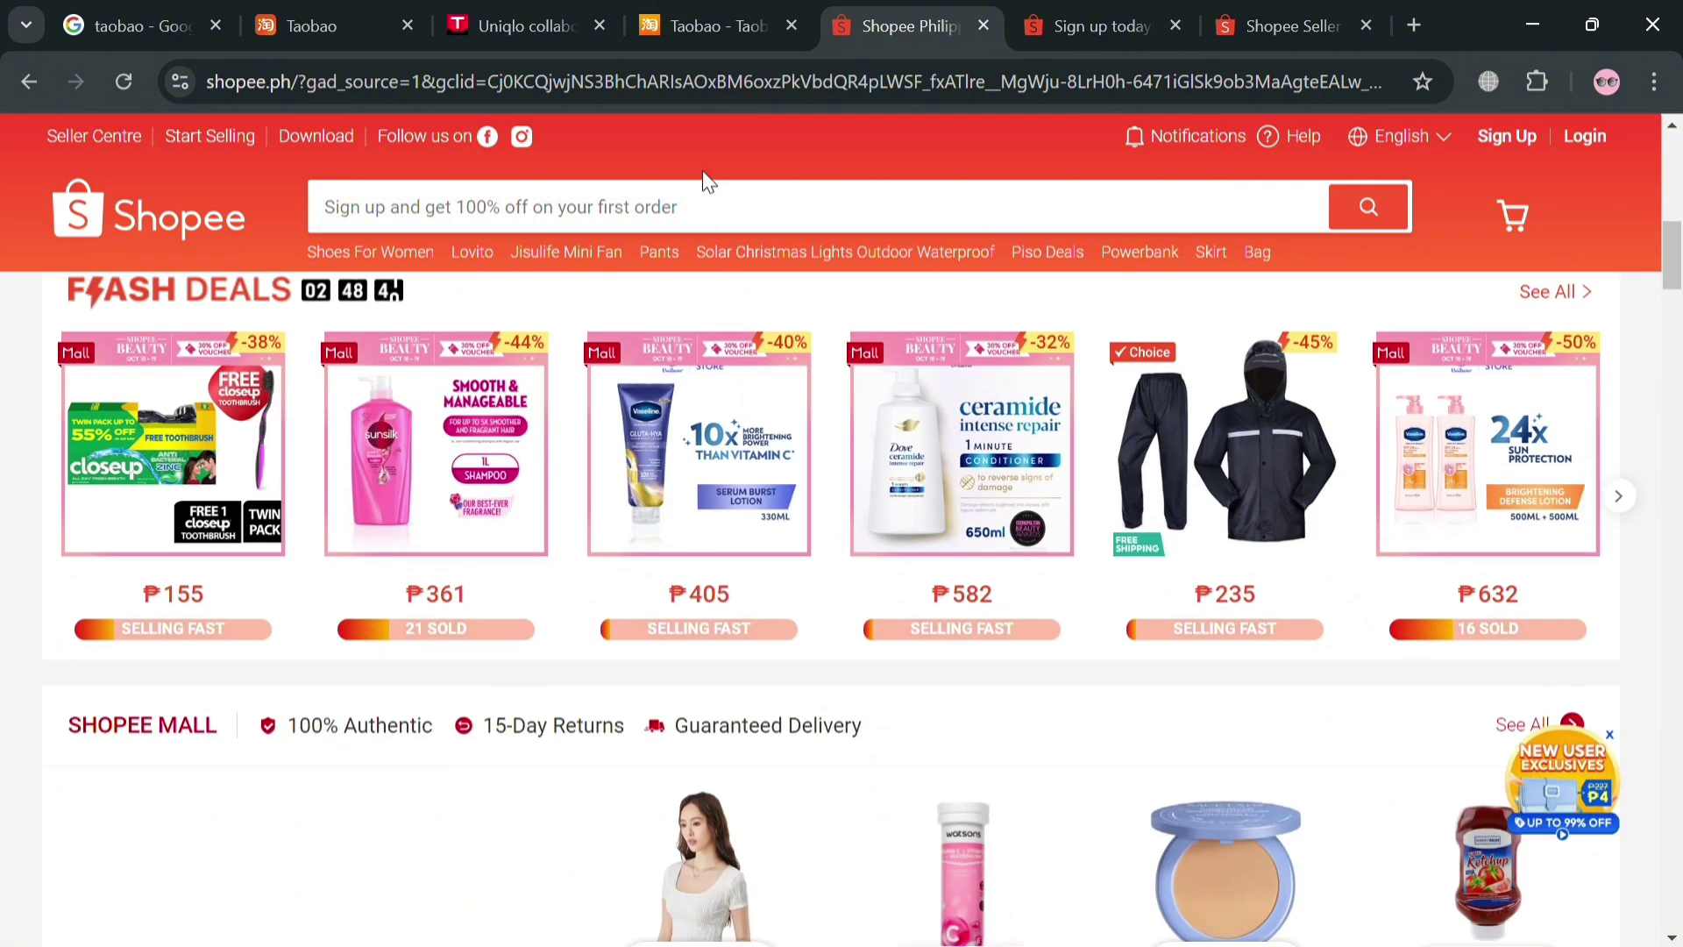
# Search Shopee for 'fashion' and scroll to the ₱119 men's Korean baggy trousers
pyautogui.click(719, 226)
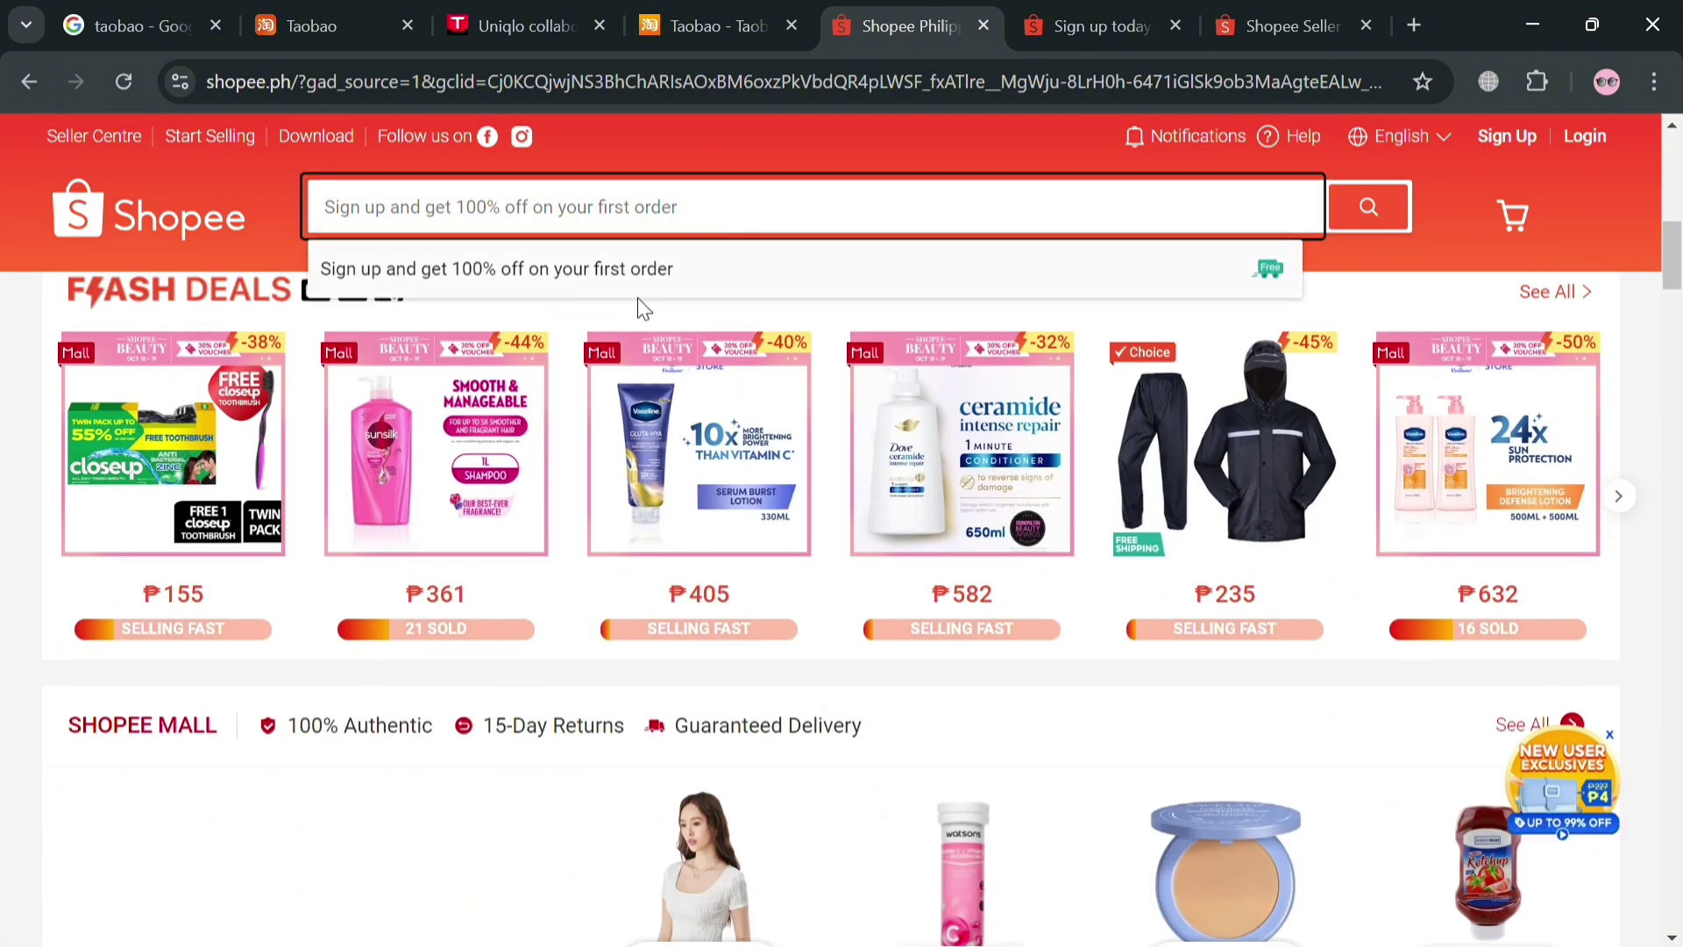
pyautogui.write('f')
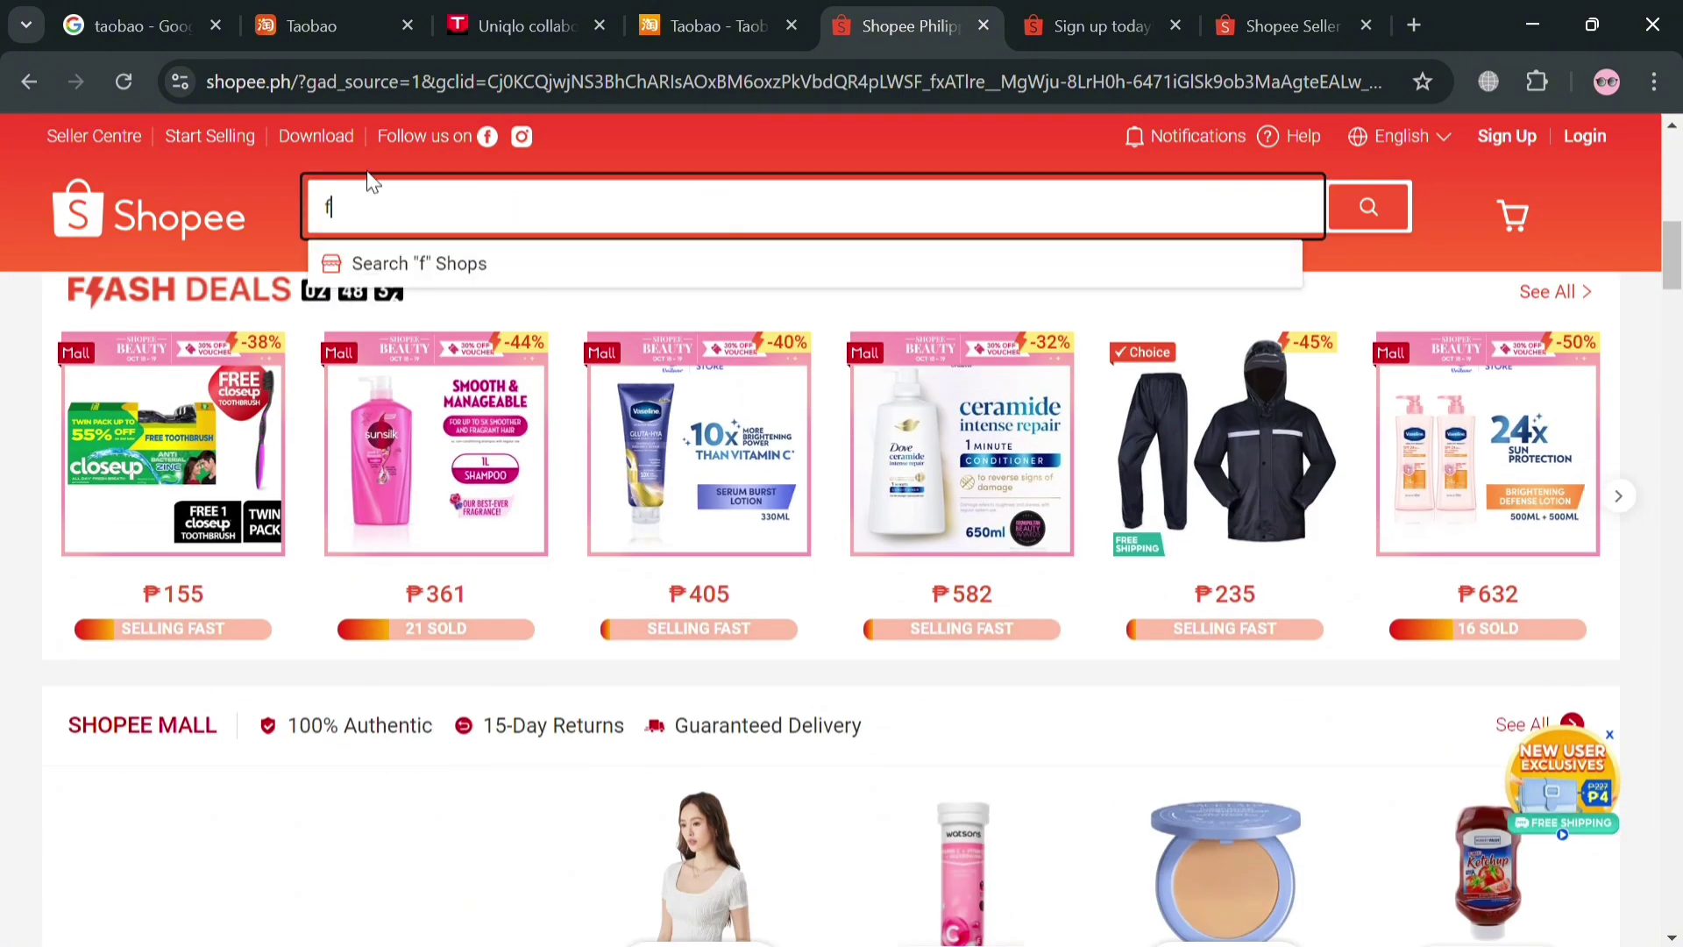
pyautogui.write('ashion')
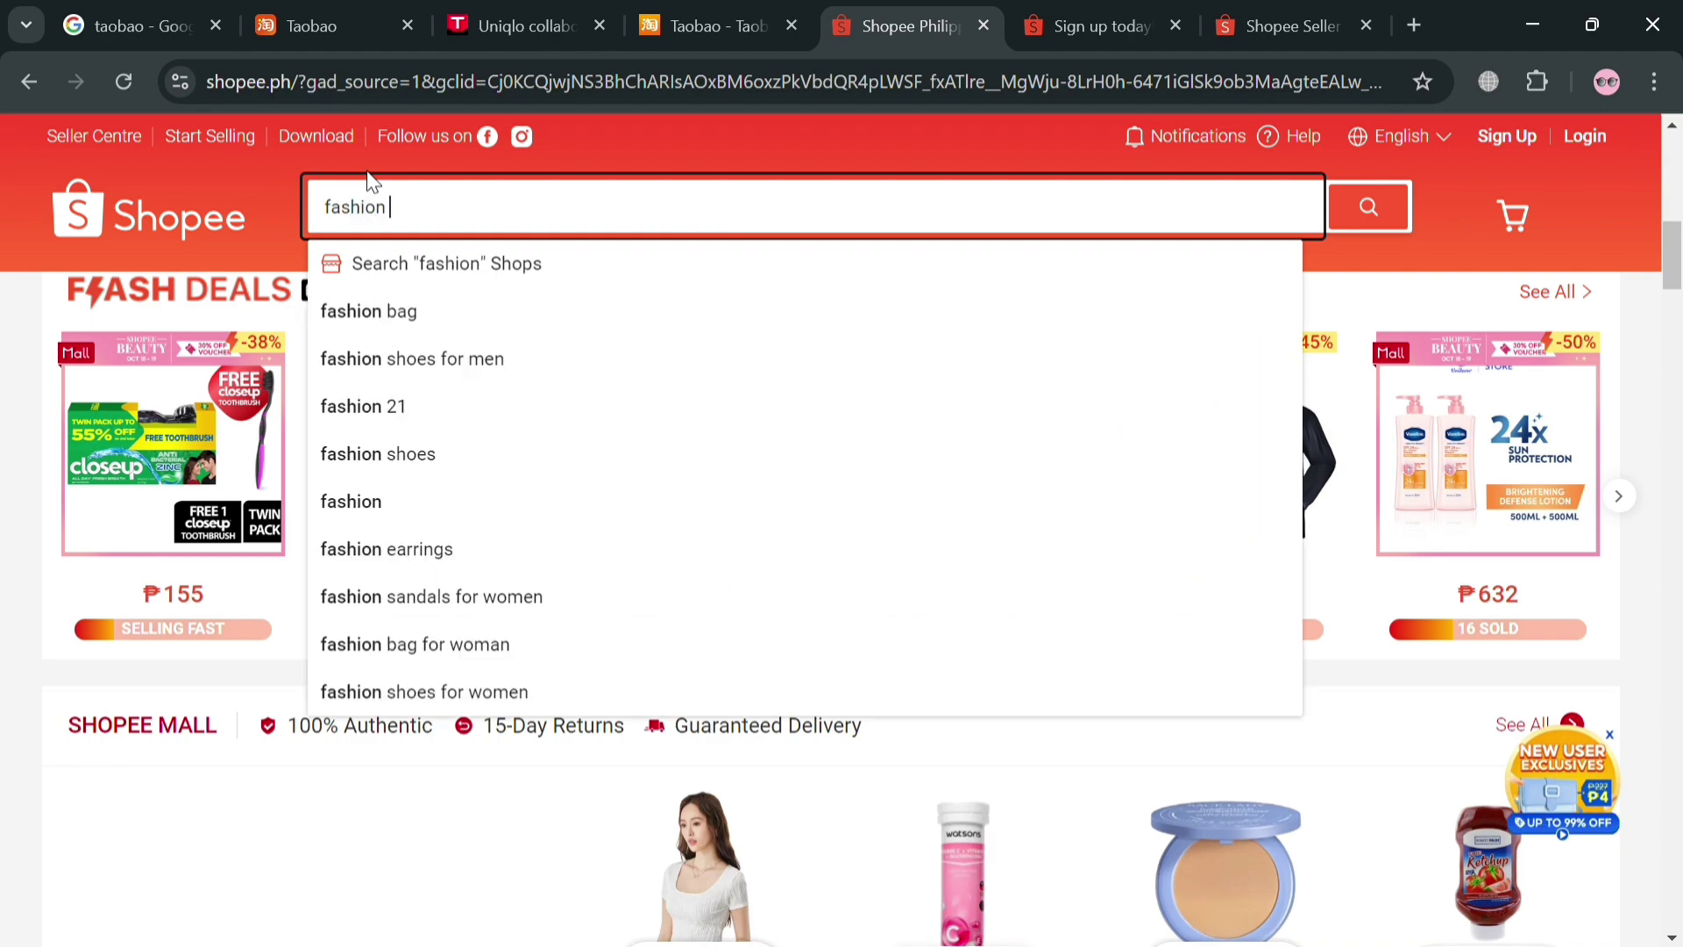
pyautogui.press('Return')
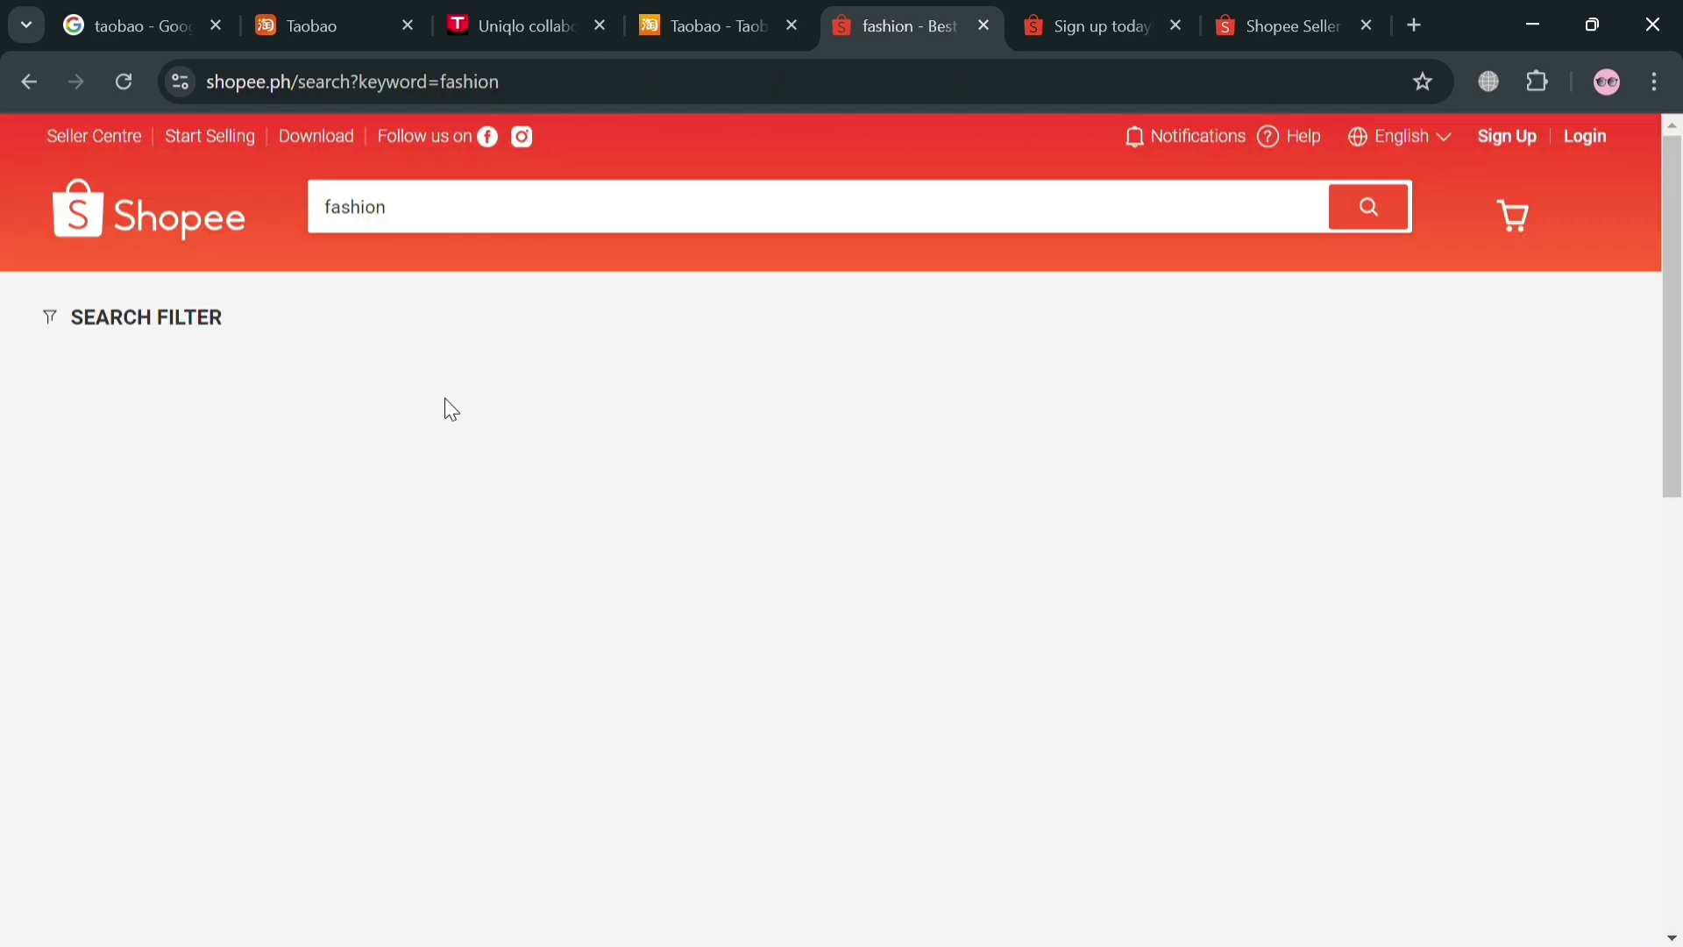
pyautogui.scroll(-8, 749, 586)
pyautogui.scroll(-10, 749, 586)
pyautogui.scroll(-10, 1199, 435)
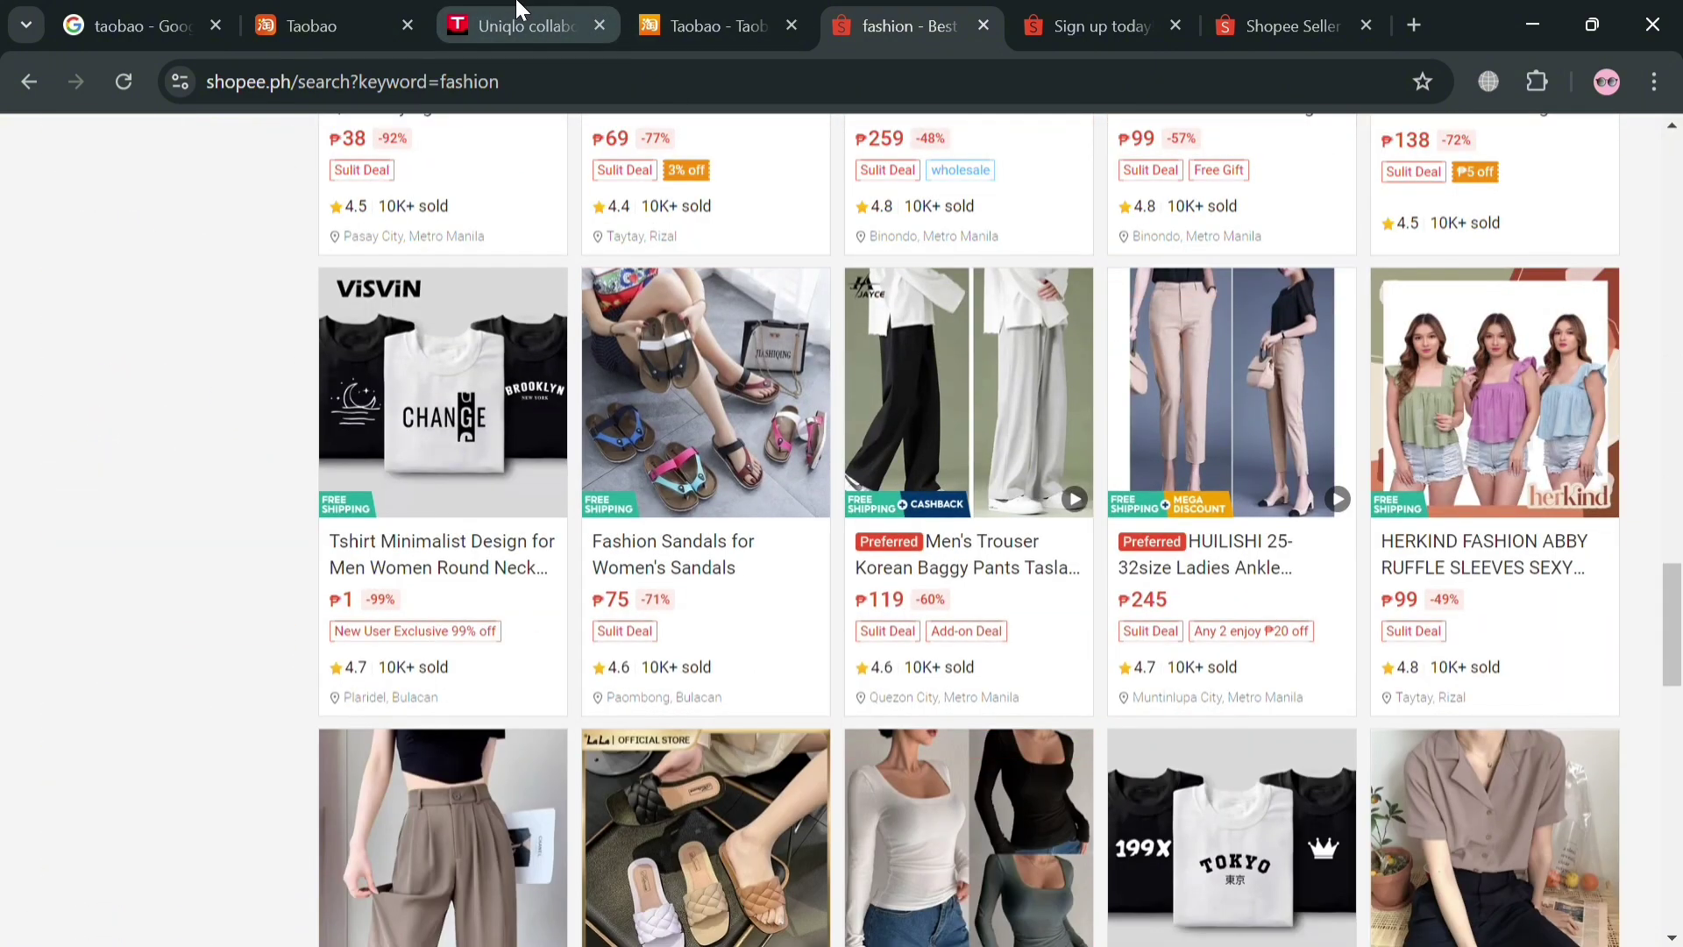
pyautogui.click(720, 10)
# Return to the Tmall Uniqlo polo product page
pyautogui.click(478, 10)
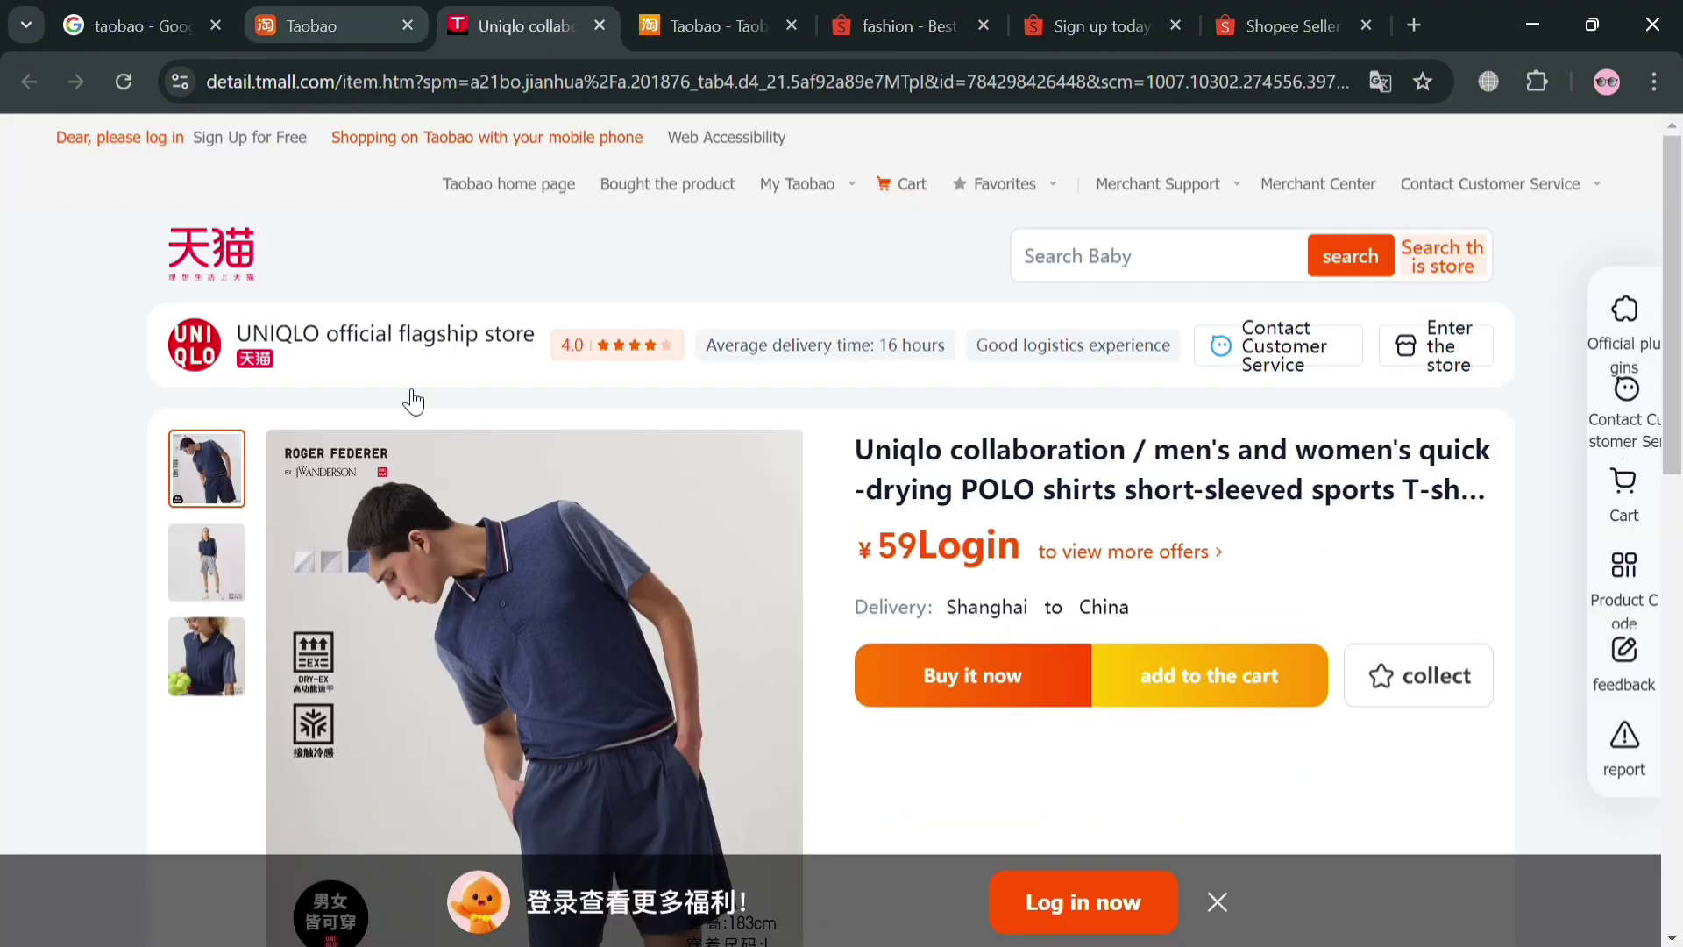
pyautogui.scroll(-4, 1292, 499)
pyautogui.scroll(1, 1043, 485)
pyautogui.scroll(4, 1043, 484)
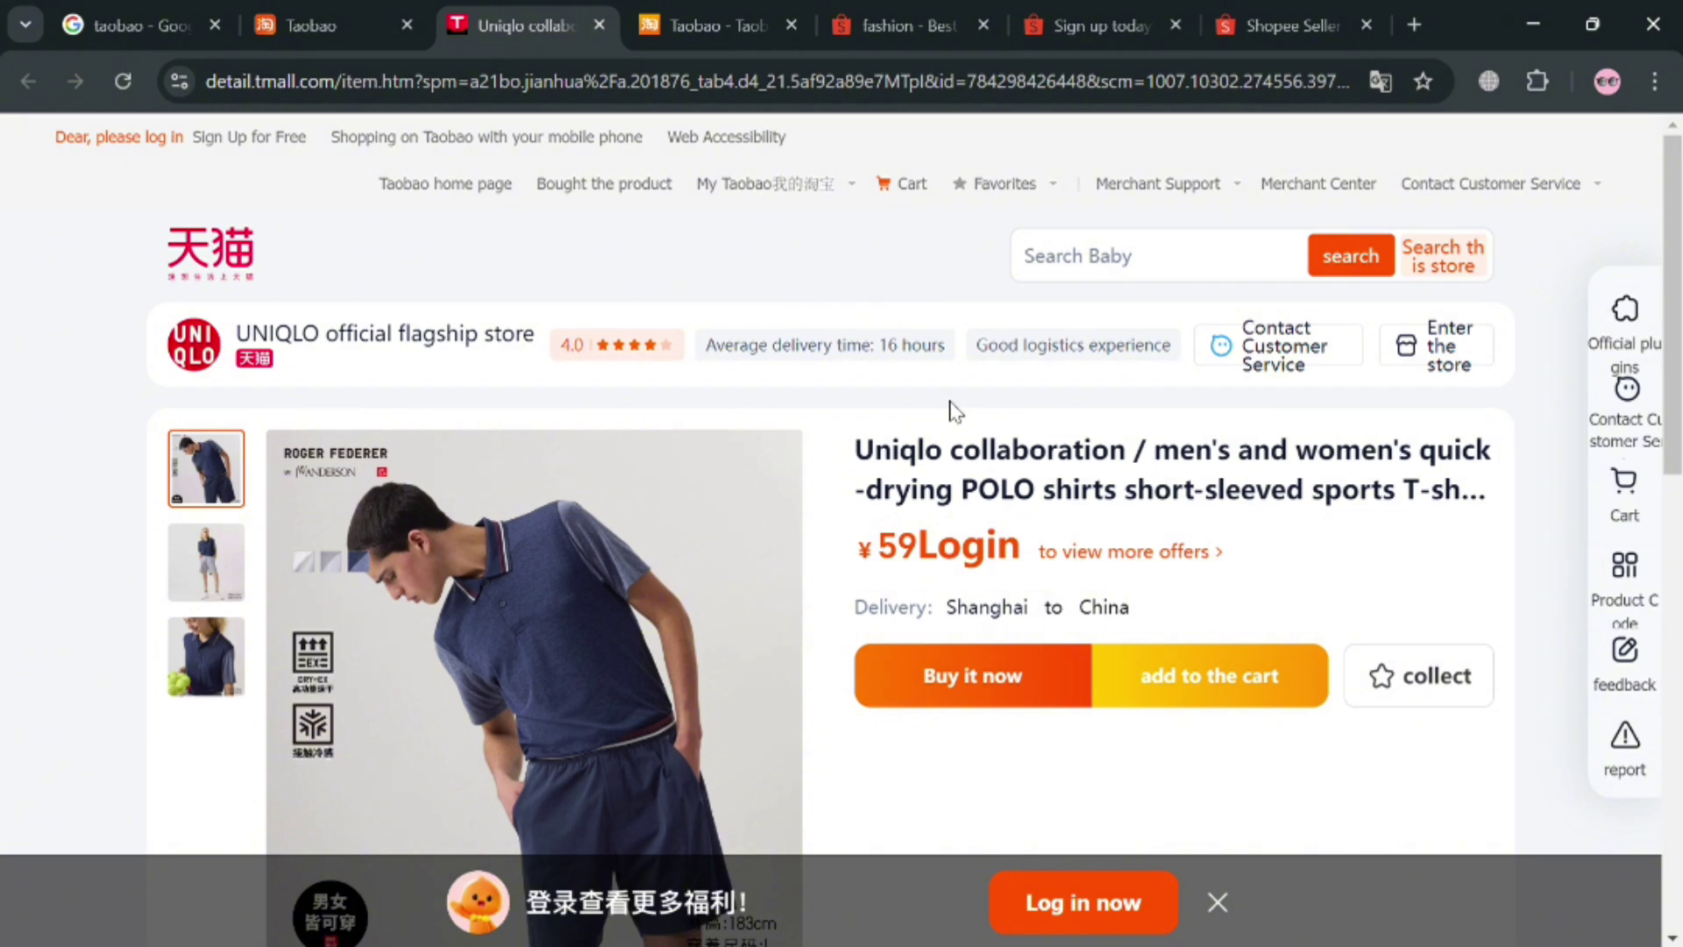
# Highlight the polo's product title and ¥59 price, then clear the selection
pyautogui.moveTo(1155, 454); pyautogui.dragTo(1469, 509)
pyautogui.scroll(-5, 1397, 511)
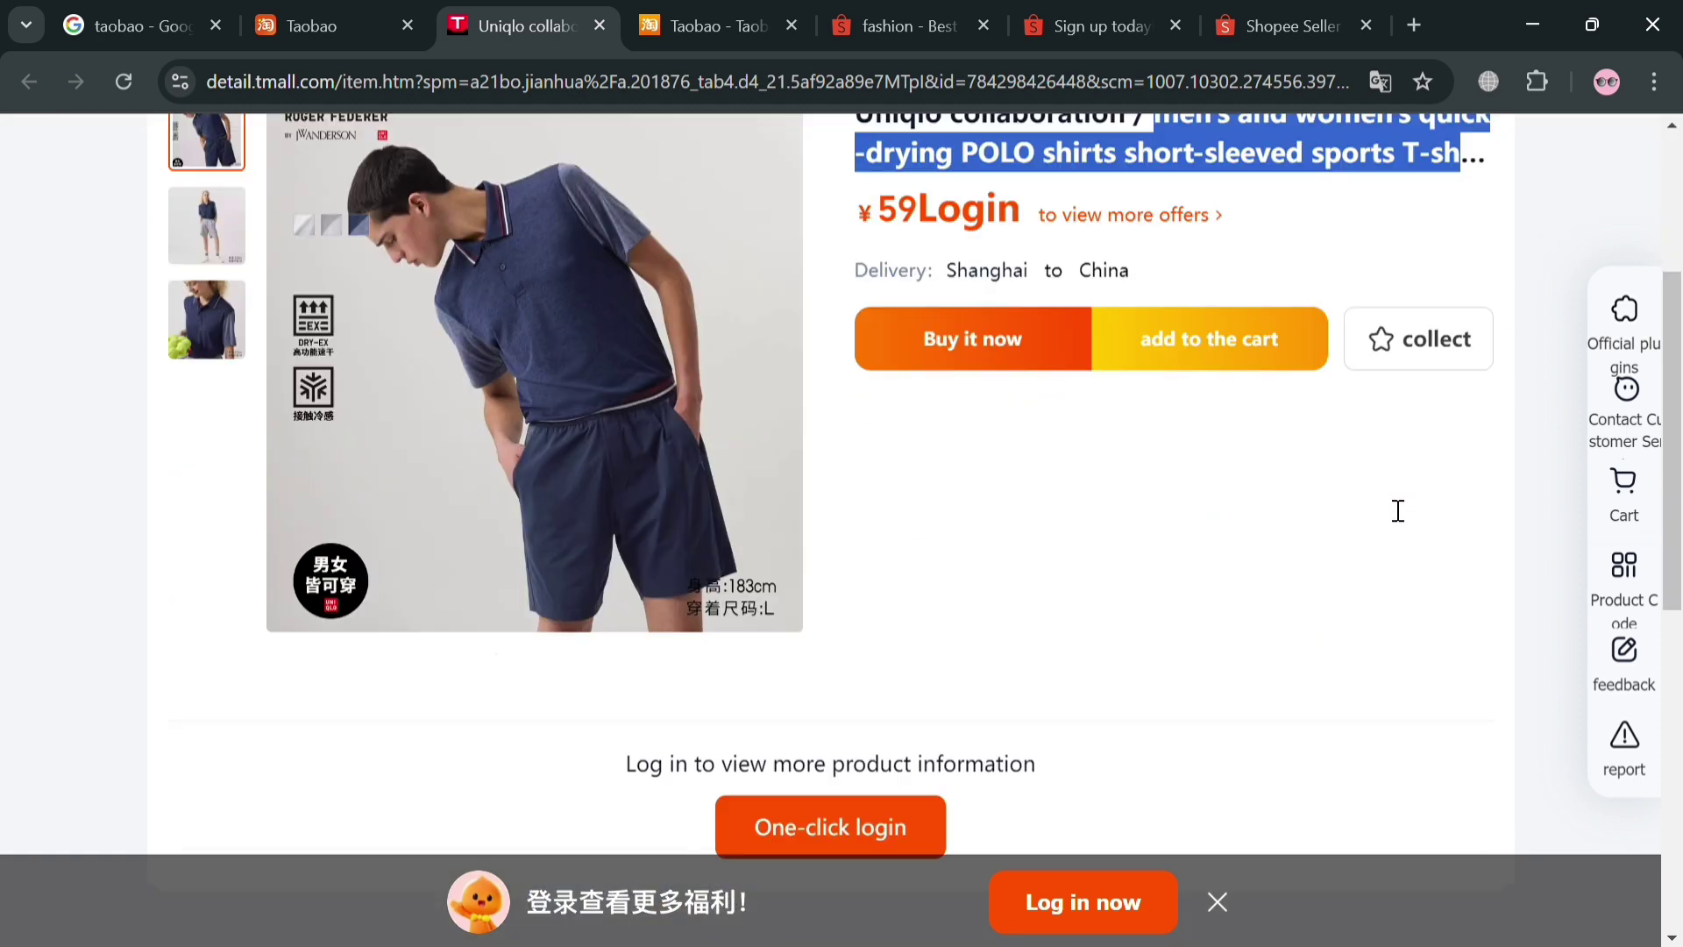
pyautogui.scroll(3, 1238, 462)
pyautogui.moveTo(880, 423); pyautogui.dragTo(918, 418)
pyautogui.click(1165, 430)
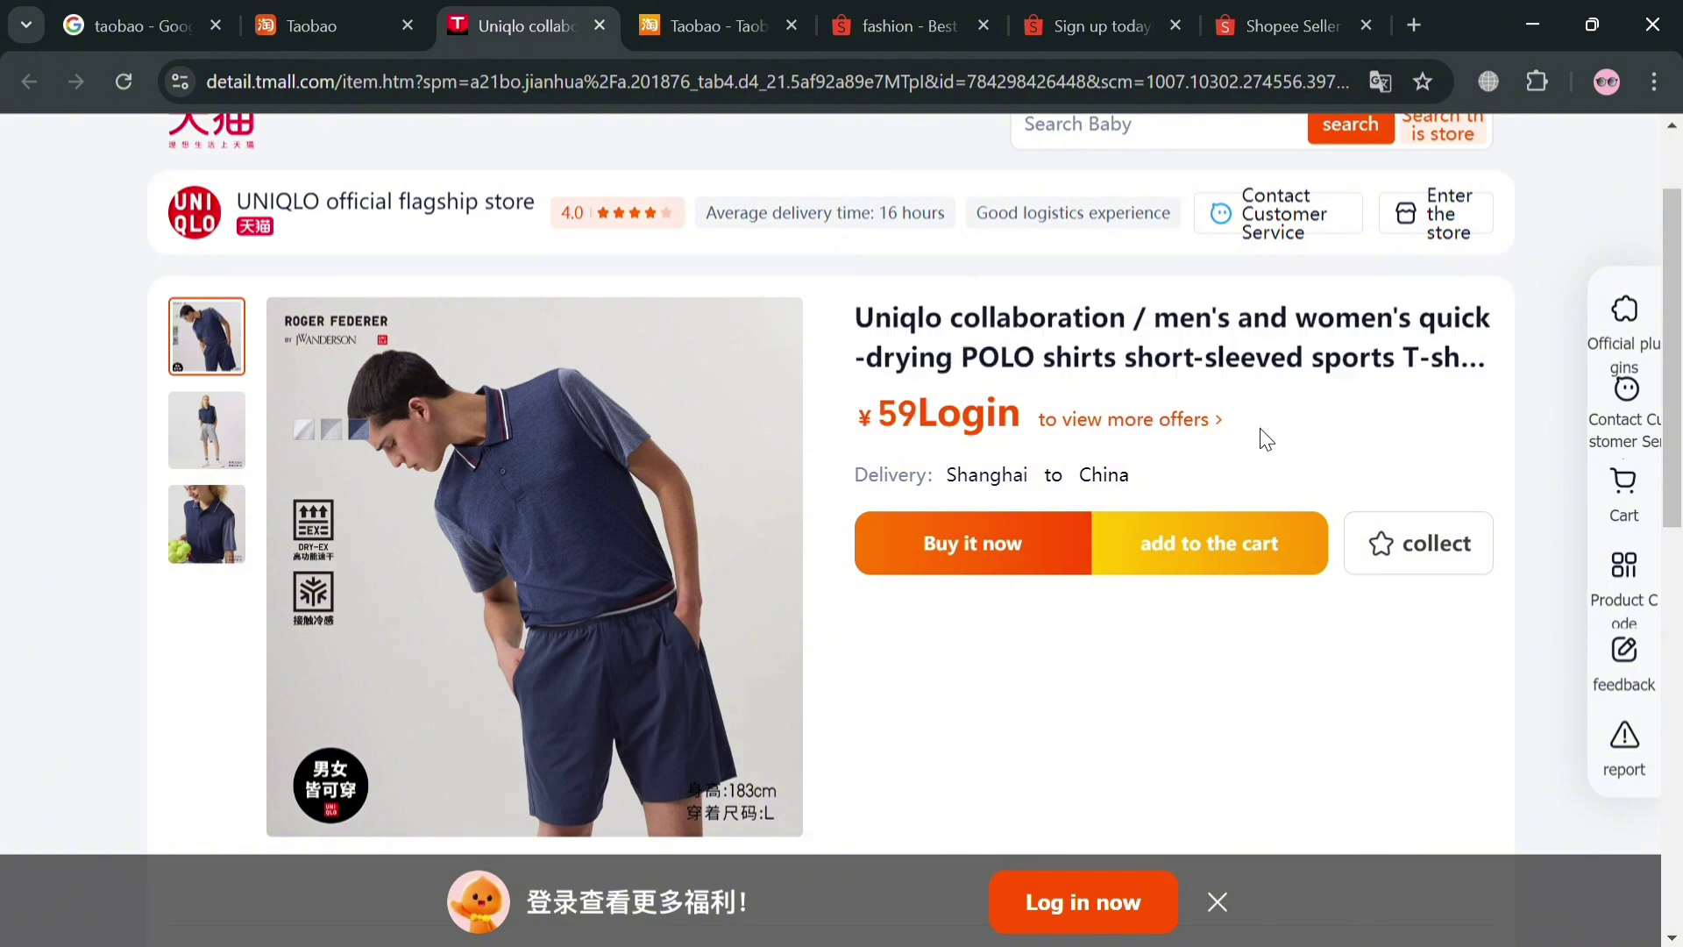
pyautogui.scroll(-3, 1148, 526)
pyautogui.scroll(-5, 1131, 577)
pyautogui.scroll(10, 1008, 552)
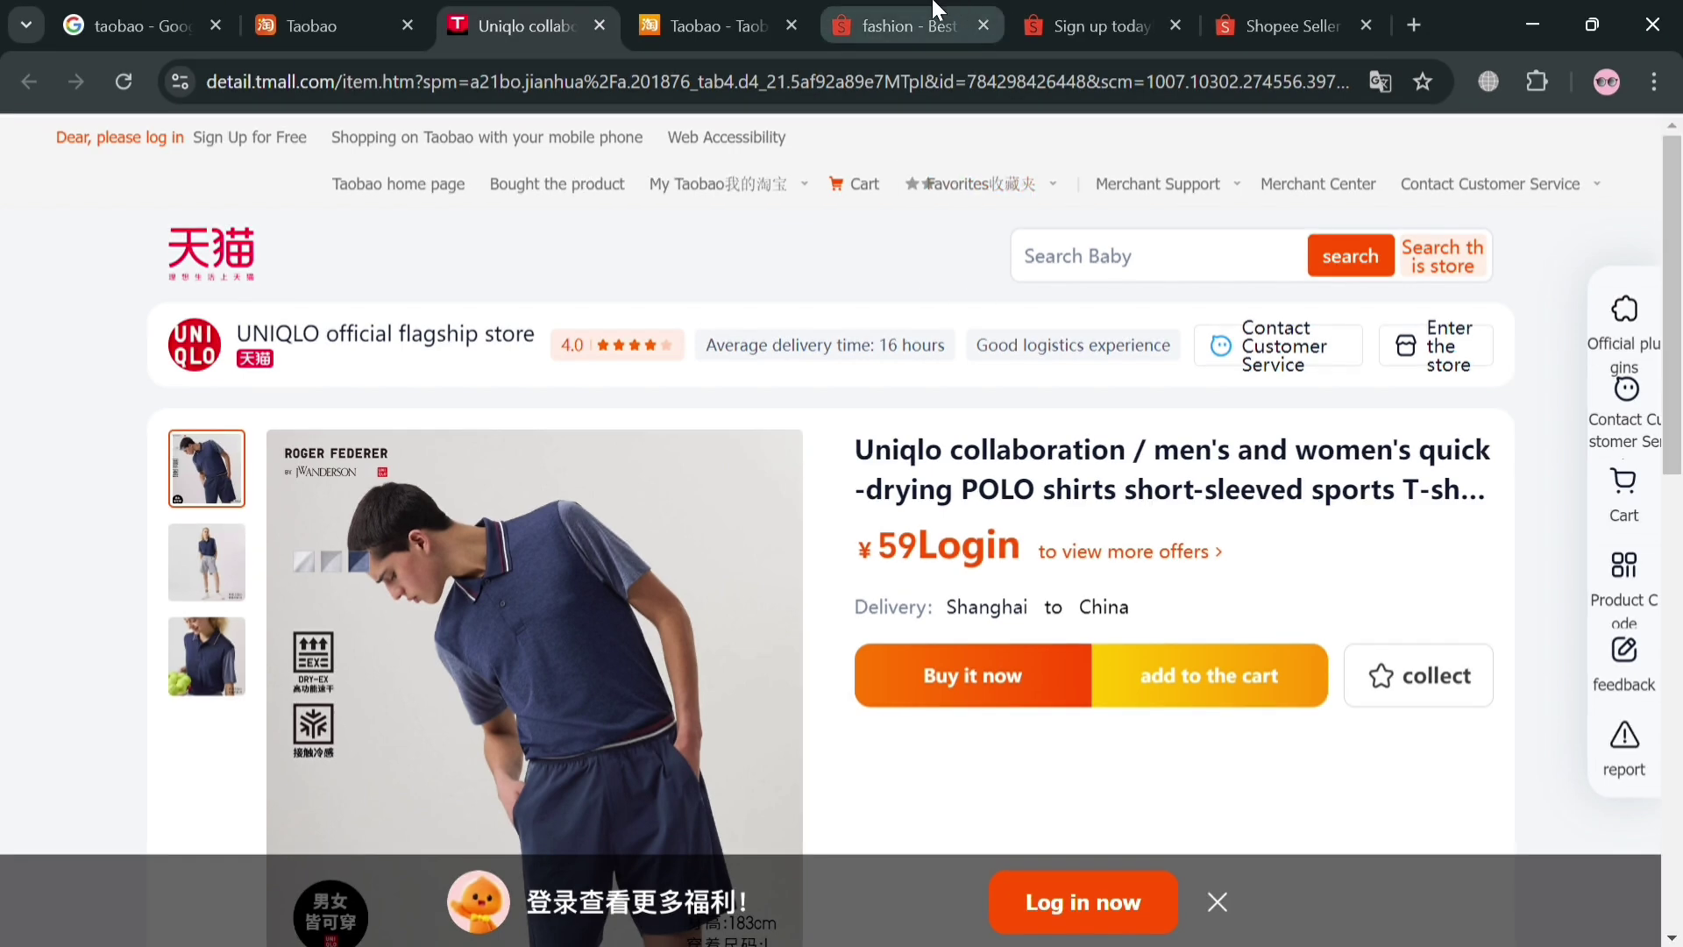
pyautogui.click(908, 25)
# Open the Men's Trouser baggy pants listing from the Shopee fashion results
pyautogui.scroll(3, 1028, 643)
pyautogui.scroll(3, 1027, 643)
pyautogui.scroll(-5, 1262, 657)
pyautogui.scroll(2, 1227, 661)
pyautogui.click(952, 685)
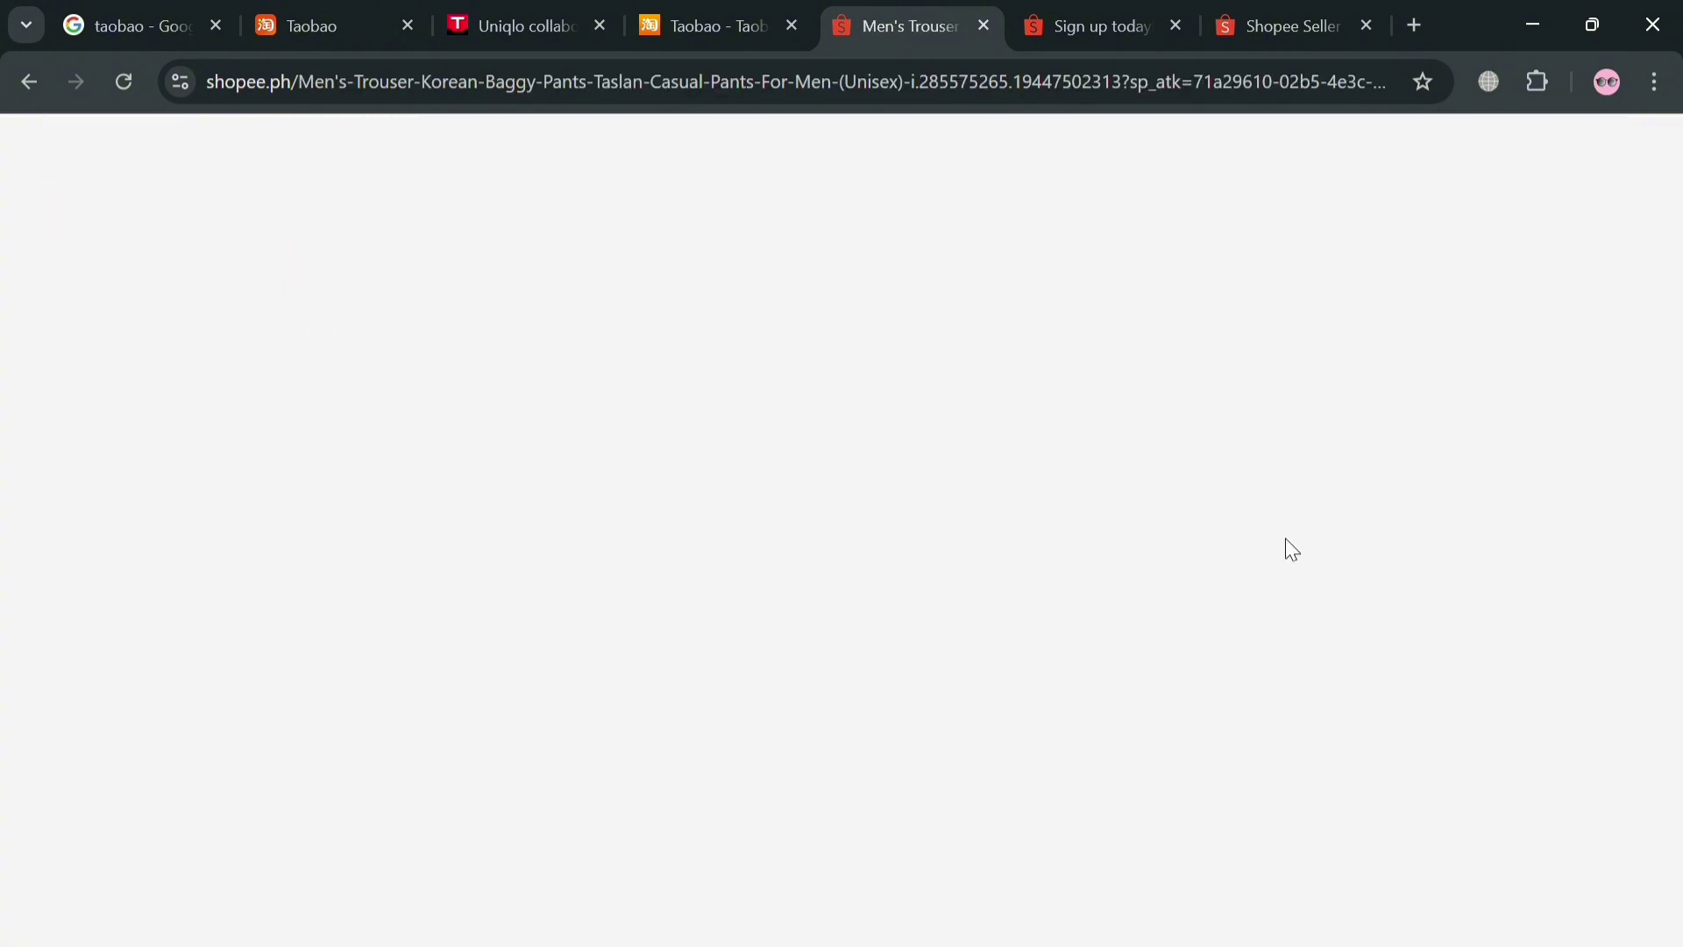
# Scroll through the trousers' specifications, then return to the Tmall polo page
pyautogui.scroll(-5, 1043, 628)
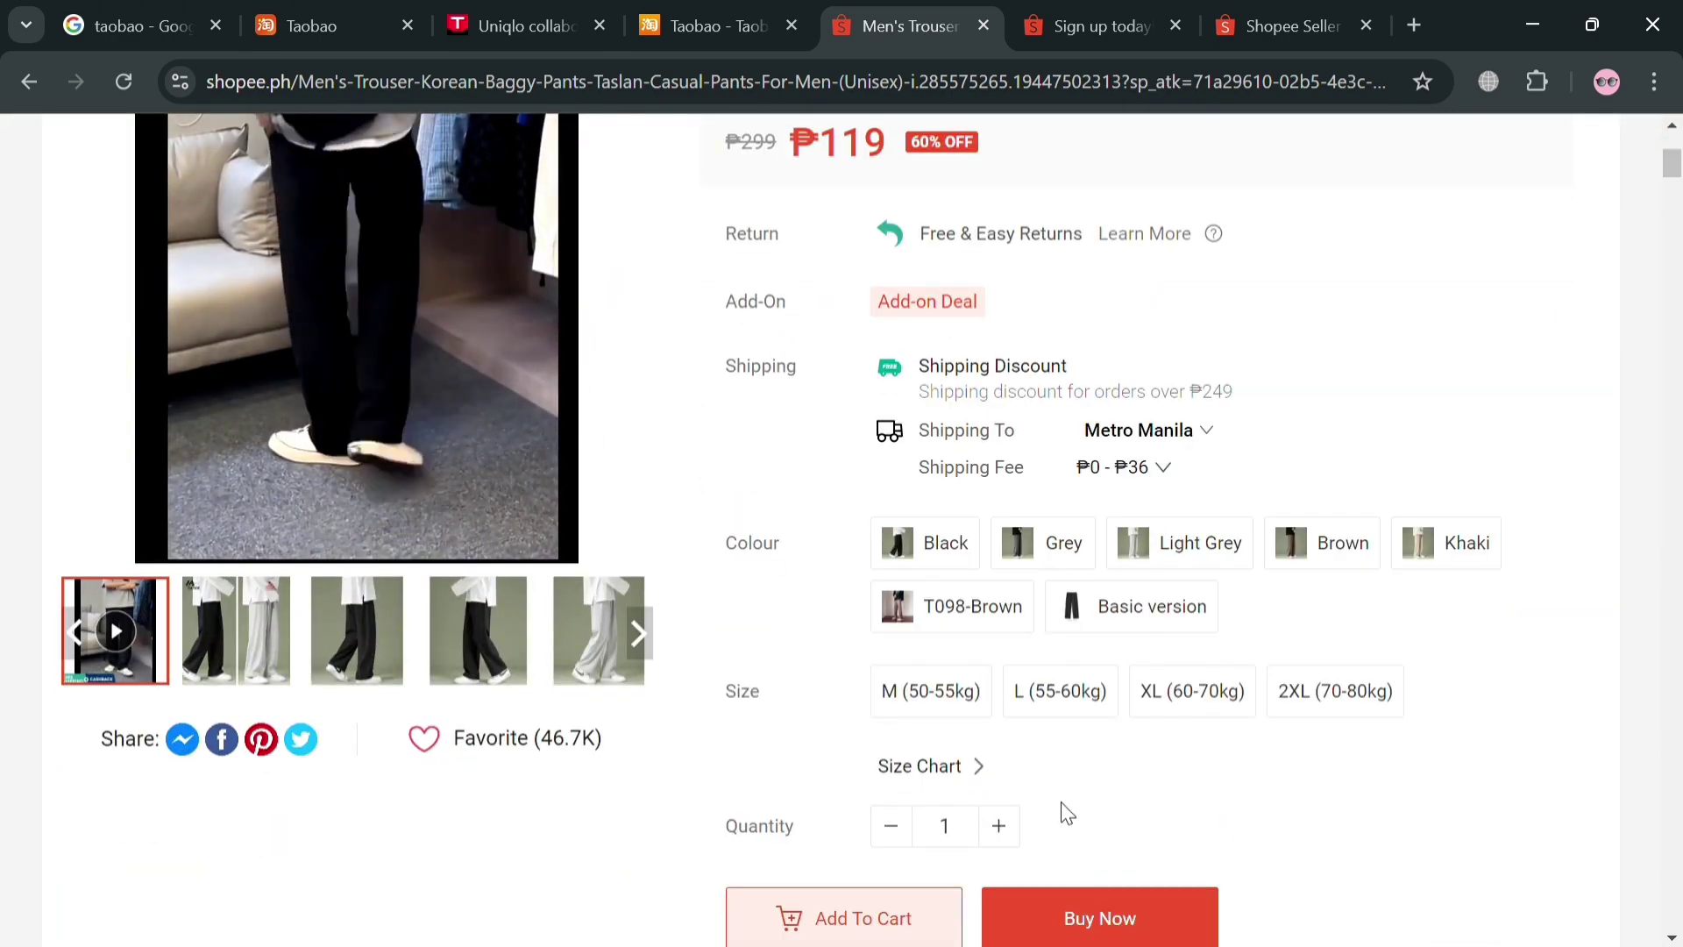
pyautogui.scroll(5, 932, 631)
pyautogui.scroll(-5, 930, 627)
pyautogui.scroll(5, 1174, 588)
pyautogui.scroll(-5, 880, 572)
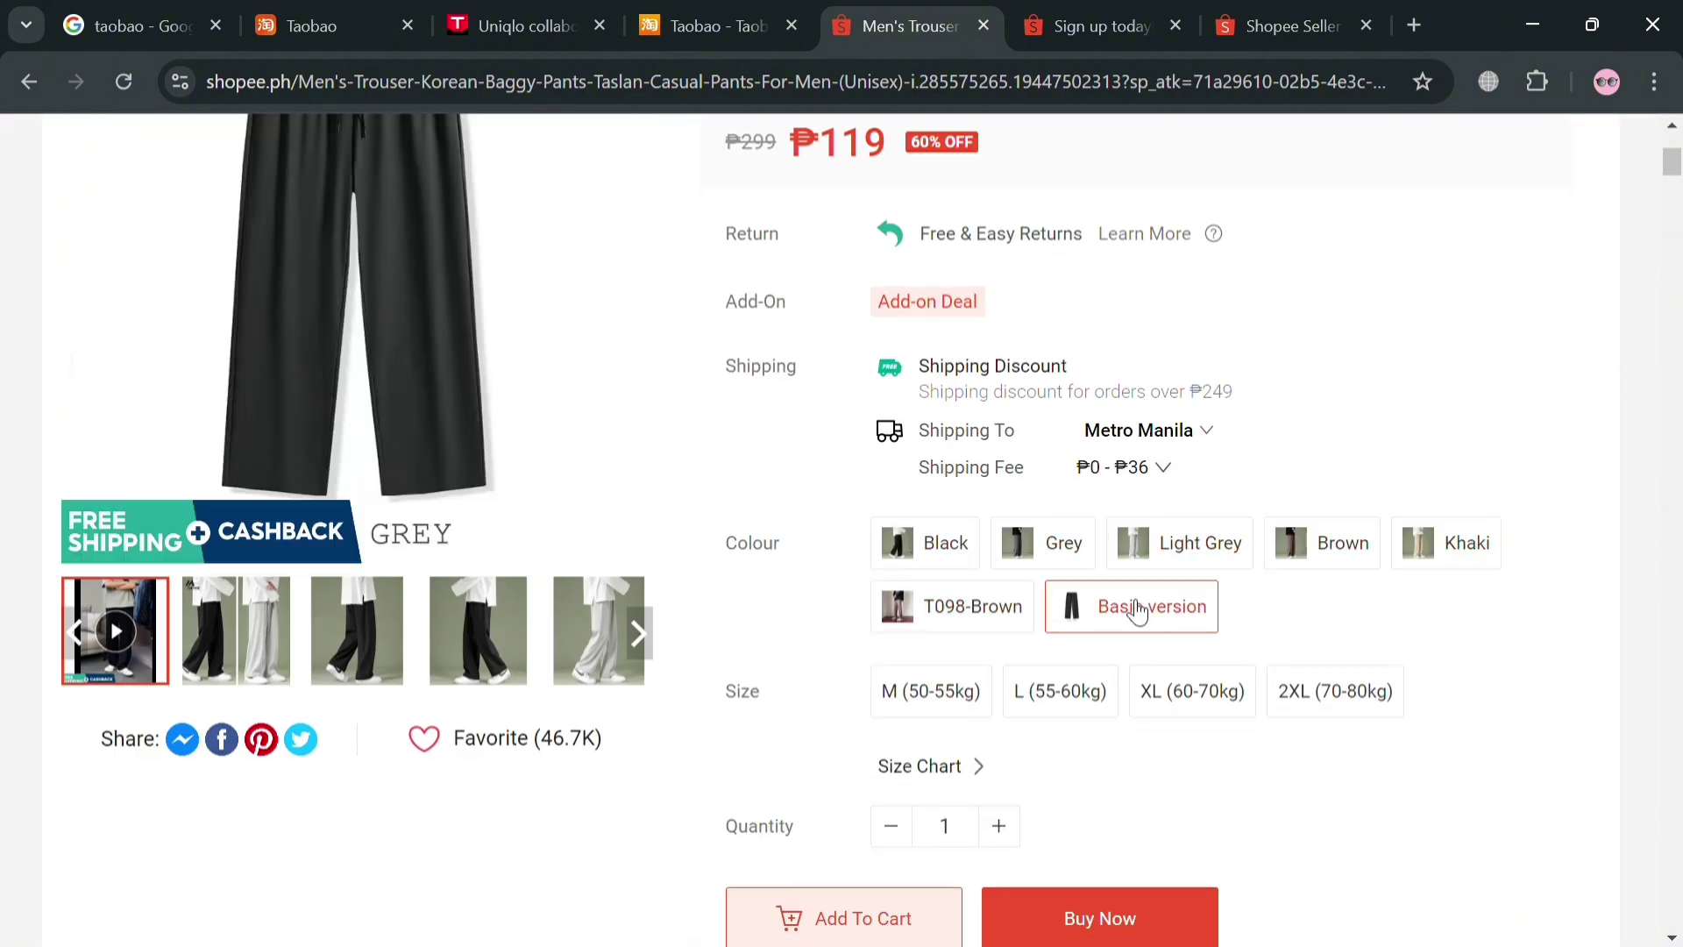
pyautogui.scroll(-12, 1169, 717)
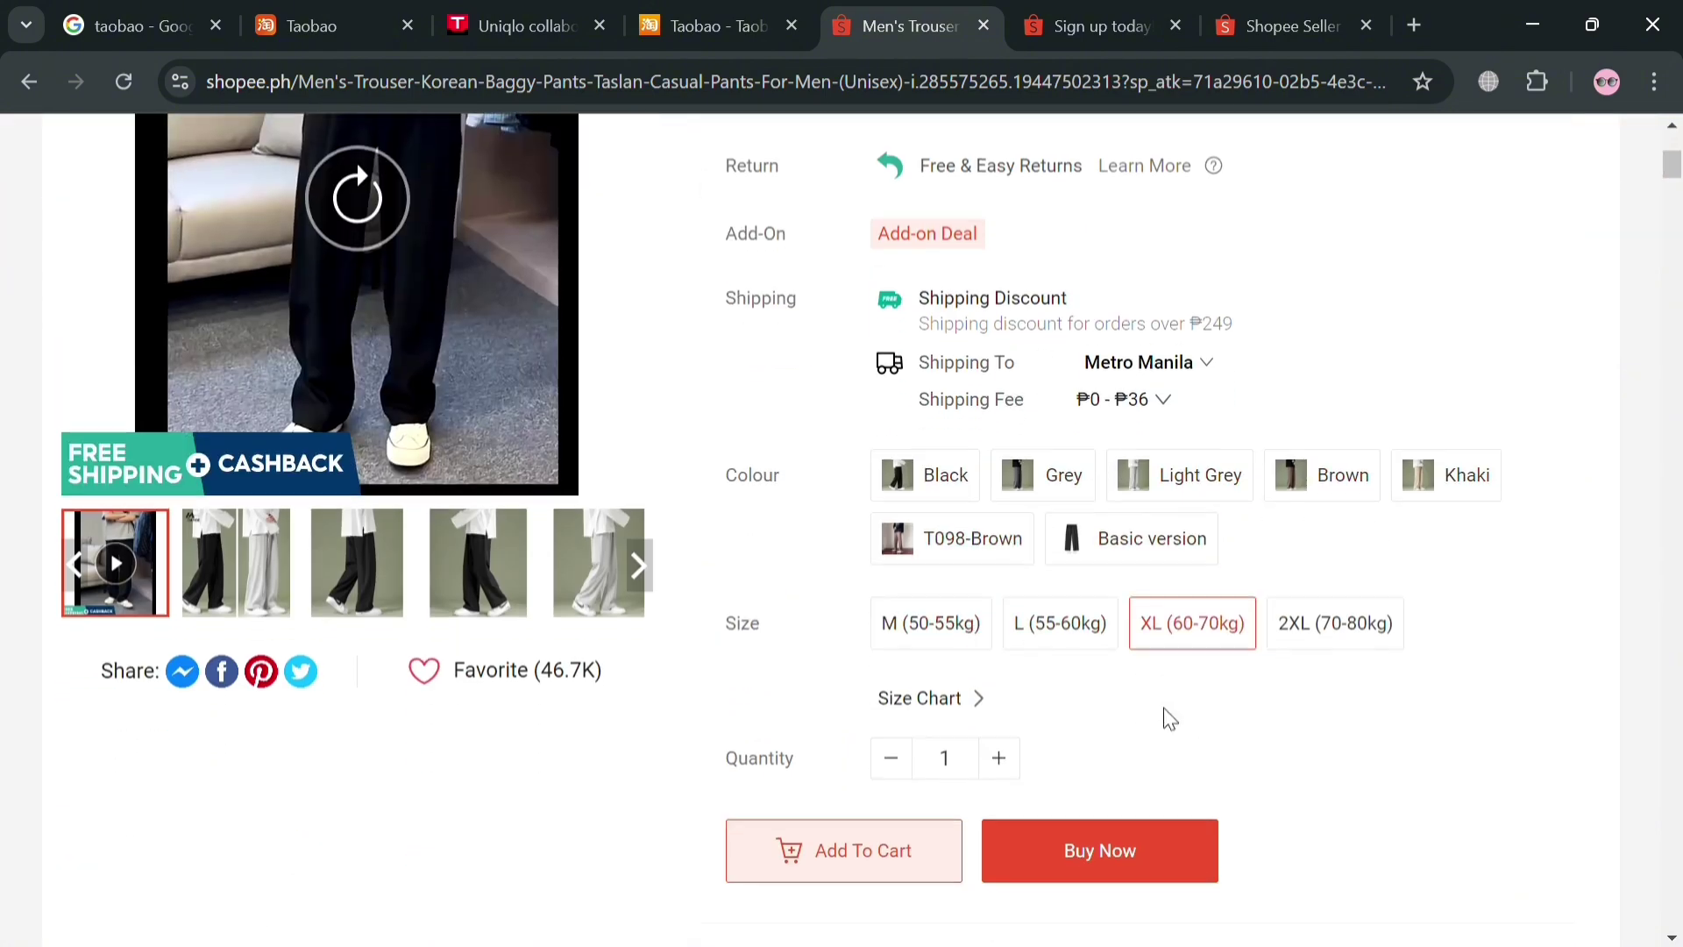
pyautogui.scroll(-7, 1071, 684)
pyautogui.scroll(6, 822, 684)
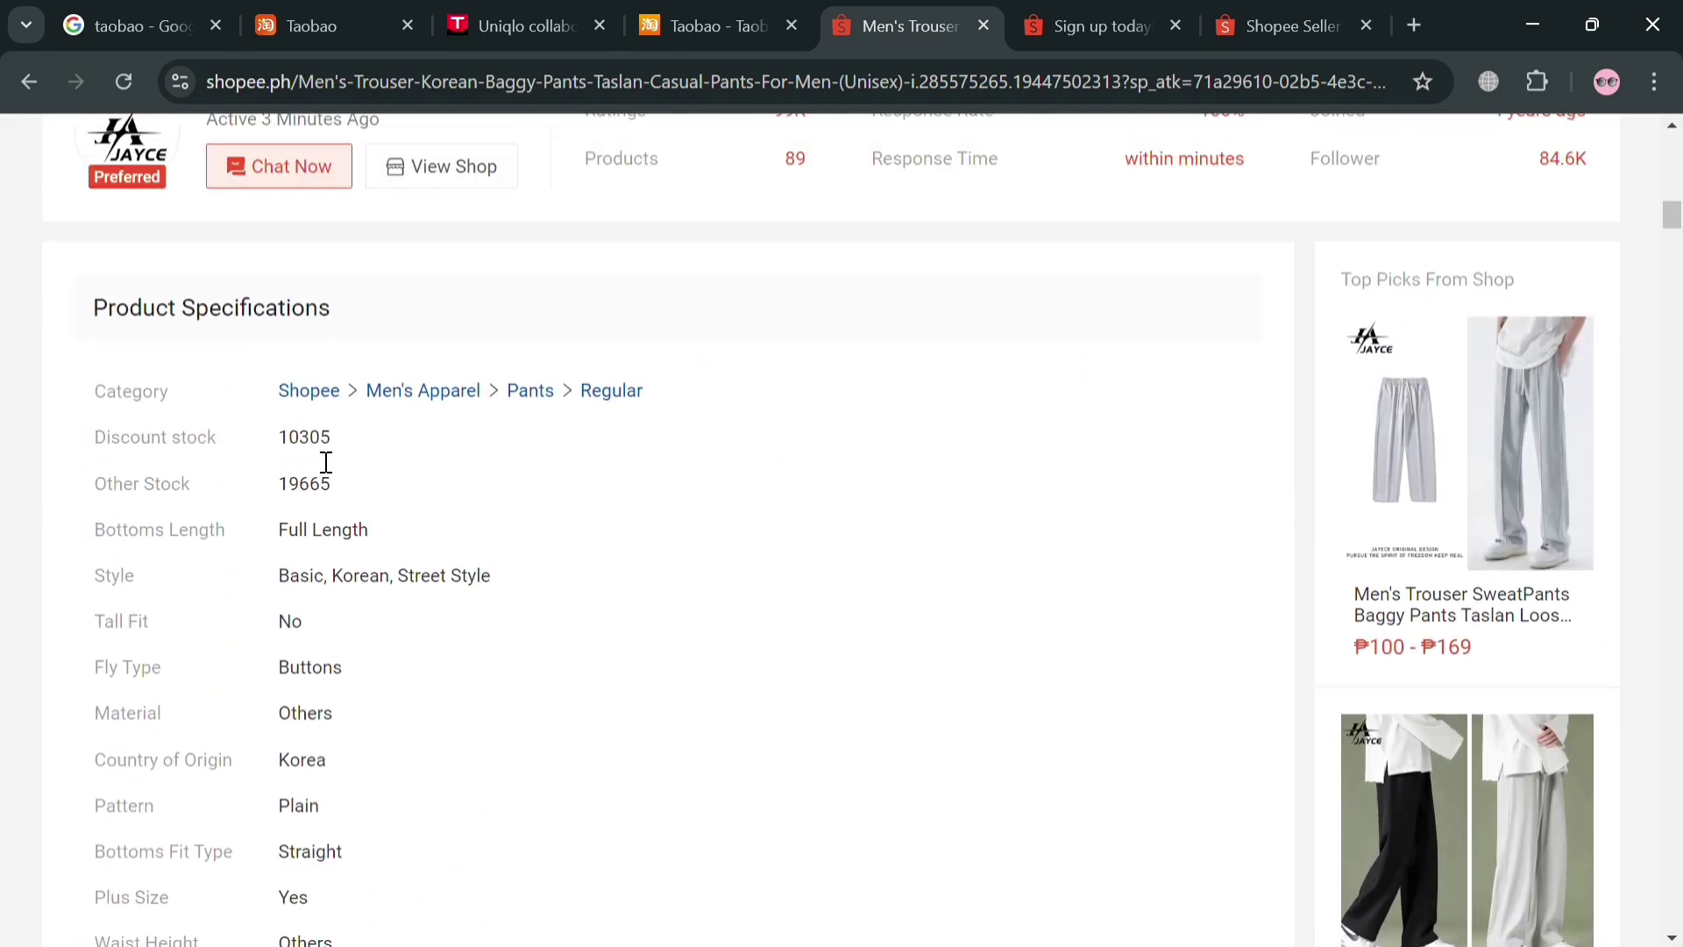
pyautogui.scroll(-5, 334, 620)
pyautogui.scroll(2, 348, 605)
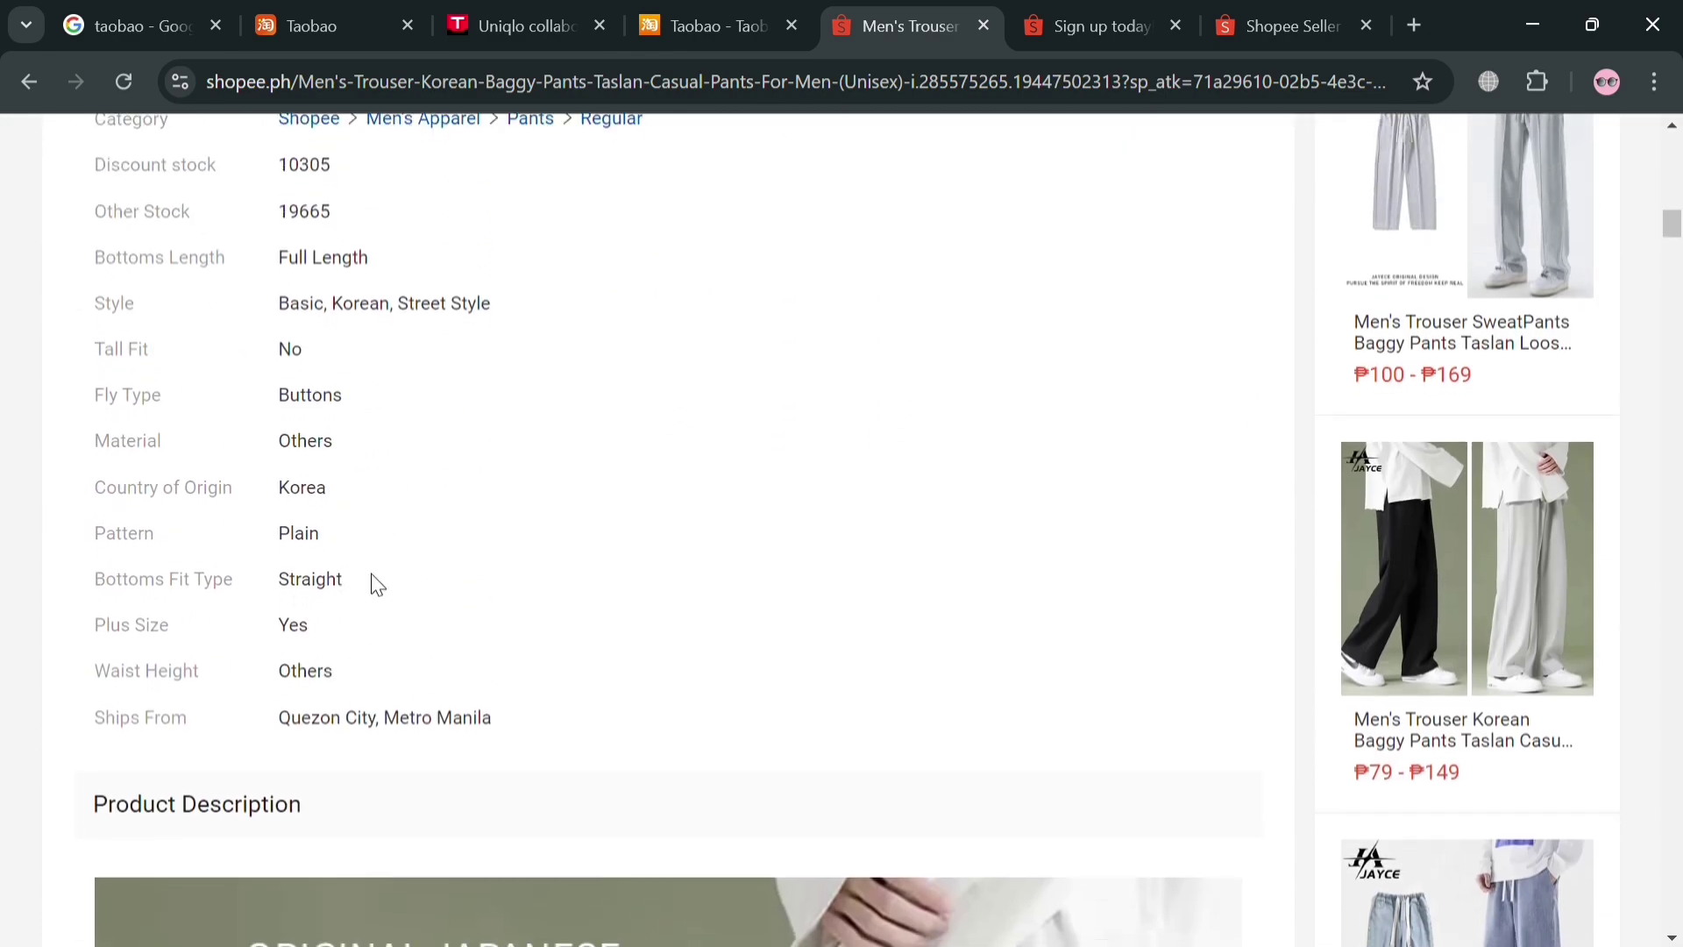
pyautogui.scroll(-14, 368, 605)
pyautogui.scroll(-17, 685, 652)
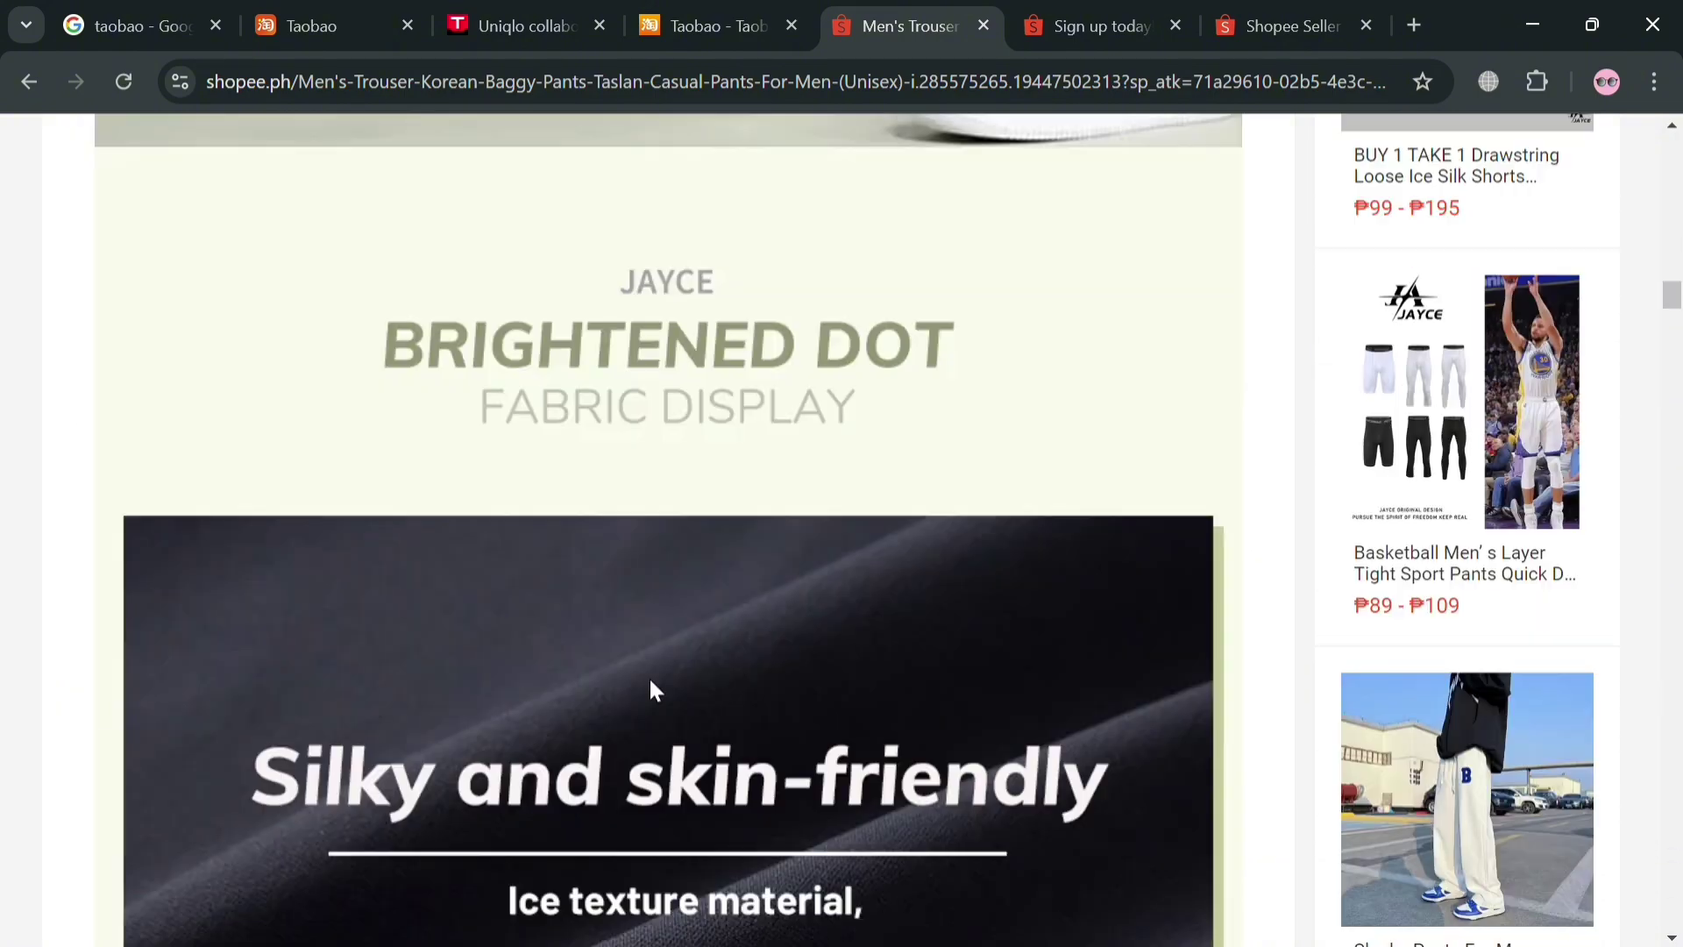
pyautogui.scroll(13, 648, 679)
pyautogui.scroll(20, 680, 624)
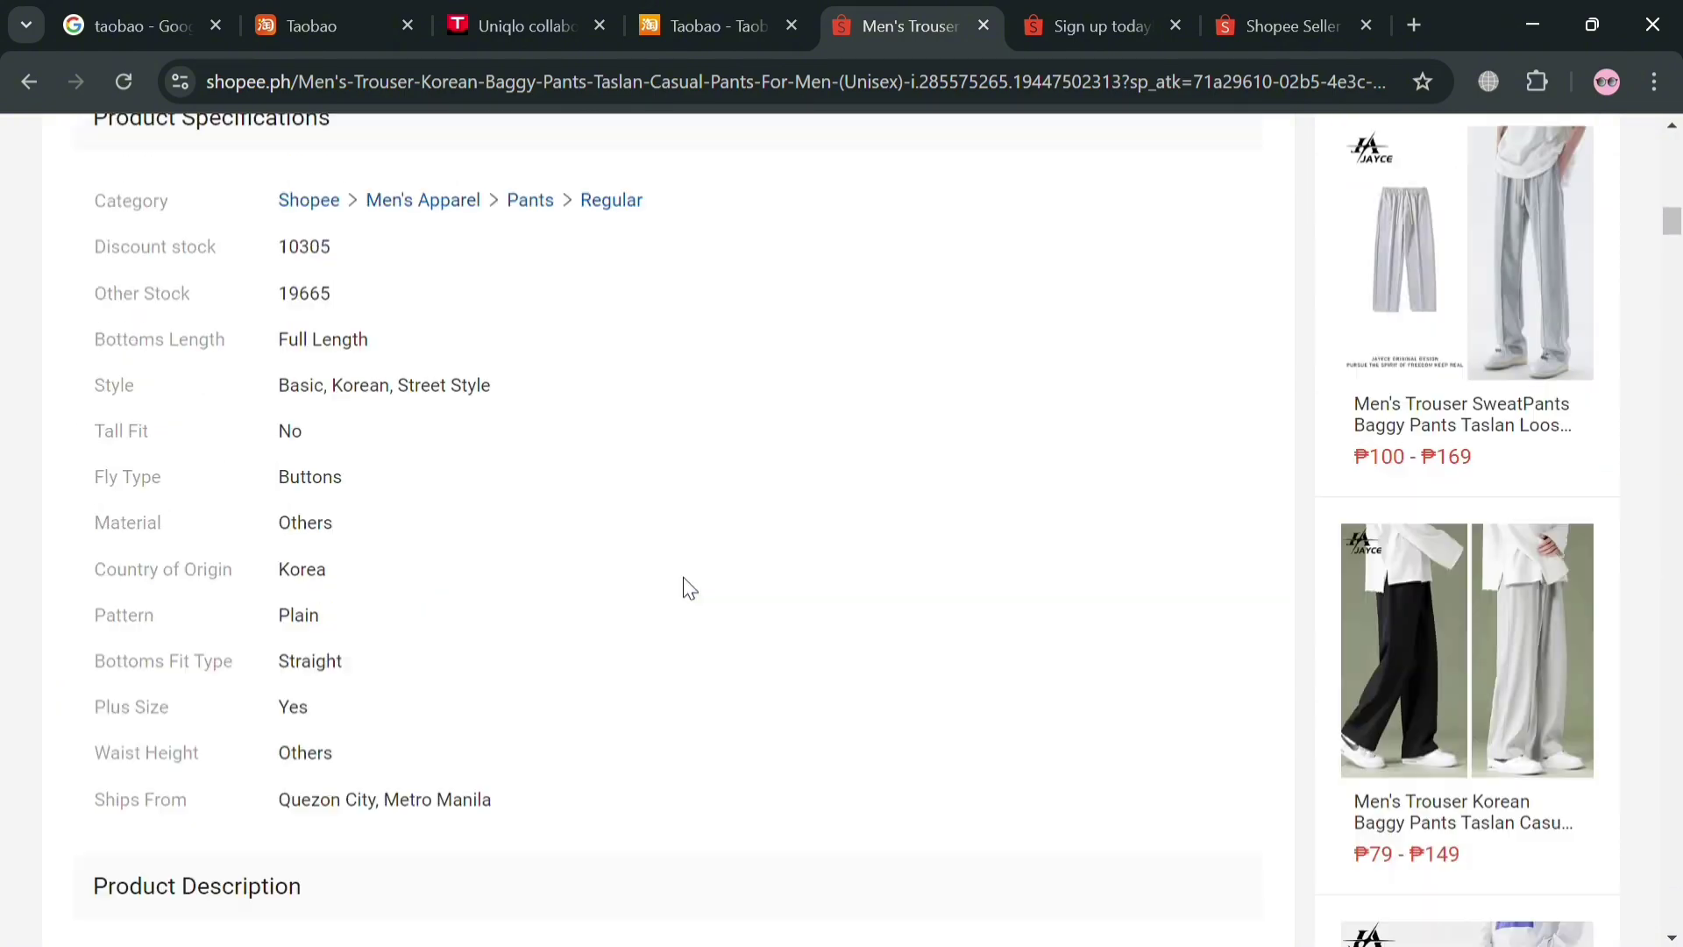
pyautogui.scroll(-6, 1183, 569)
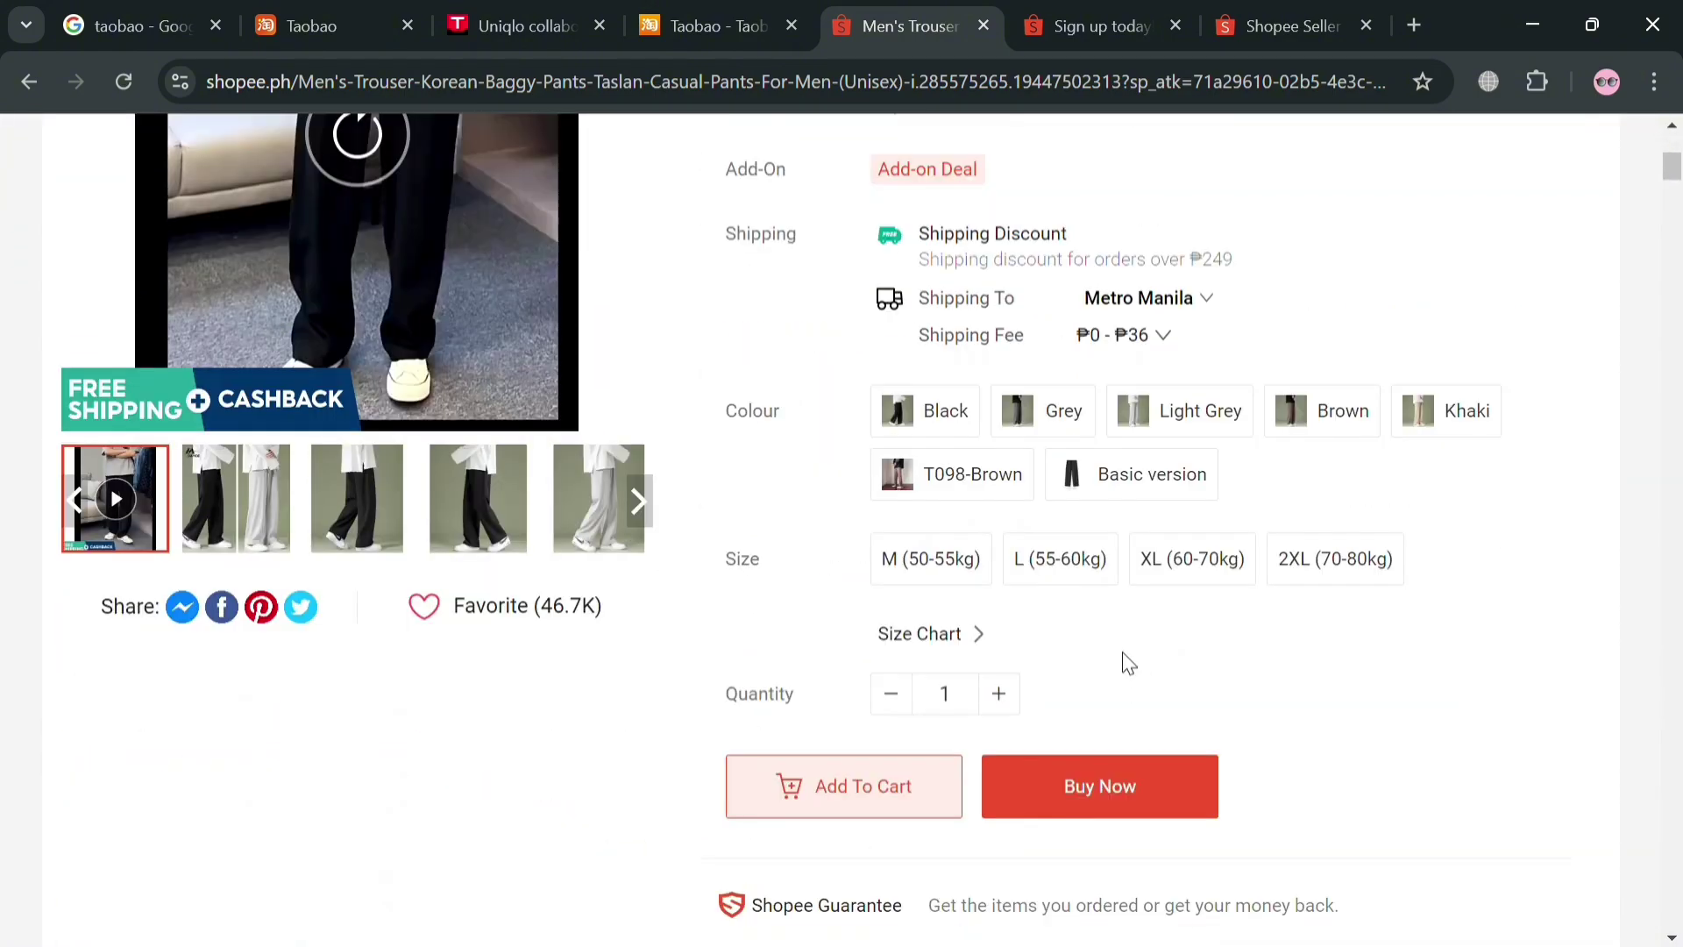
pyautogui.hotkey('ctrl', 'shift', 'Tab')
pyautogui.hotkey('ctrl', 'shift', 'Tab')
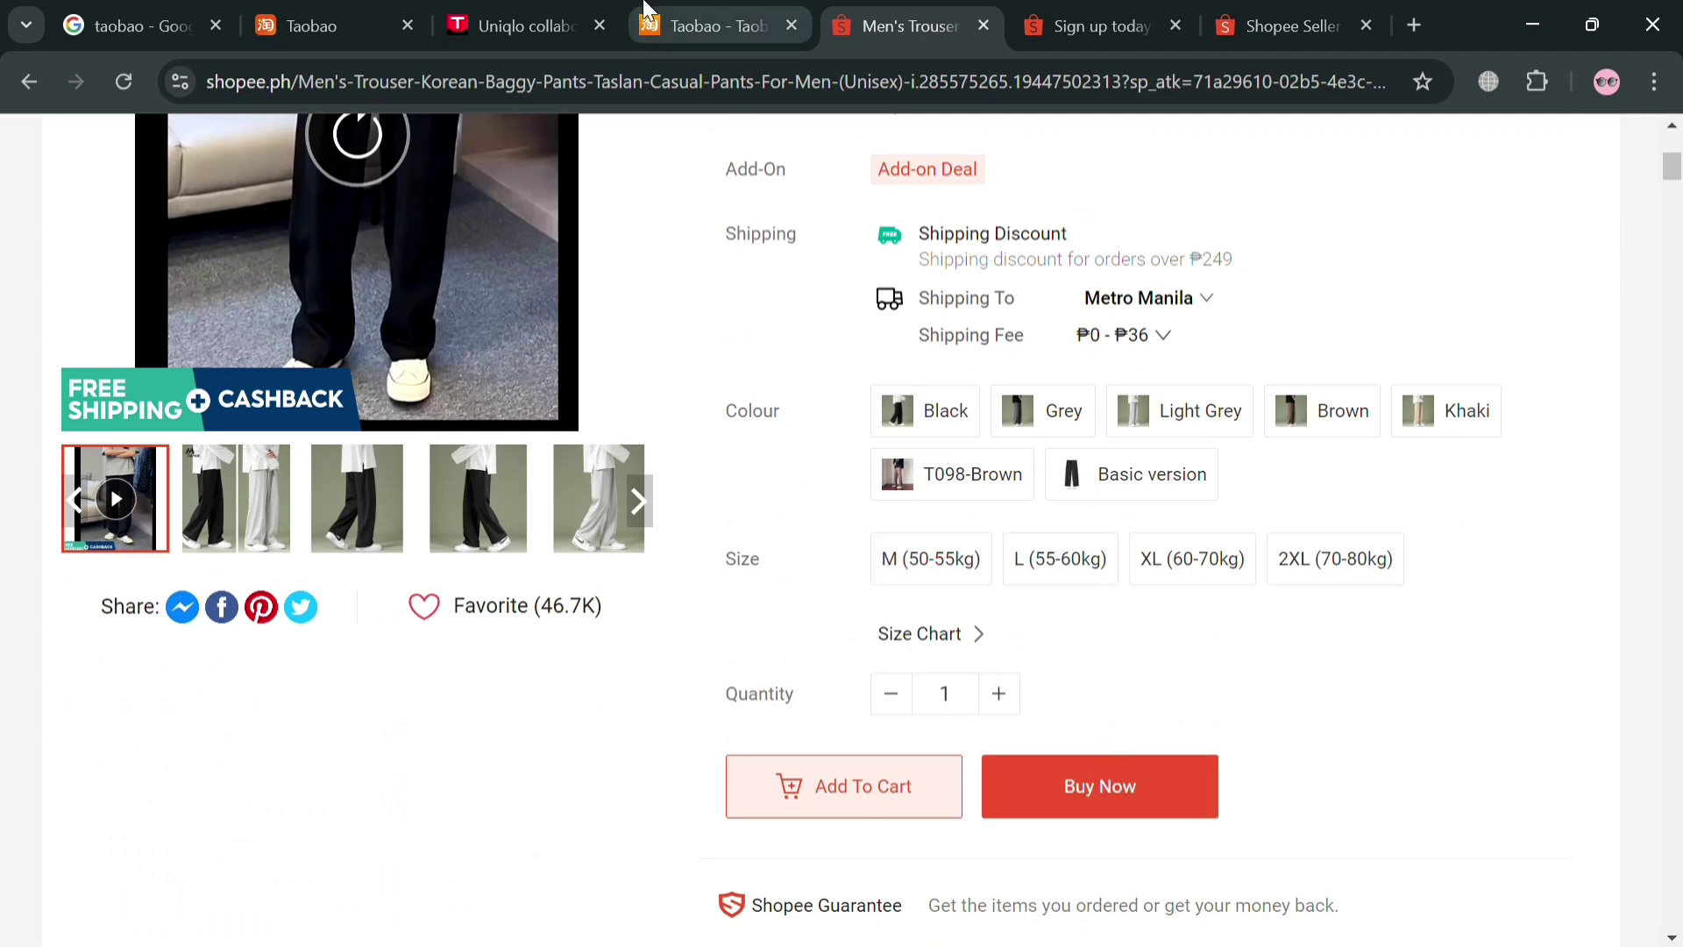
pyautogui.scroll(-1, 1127, 763)
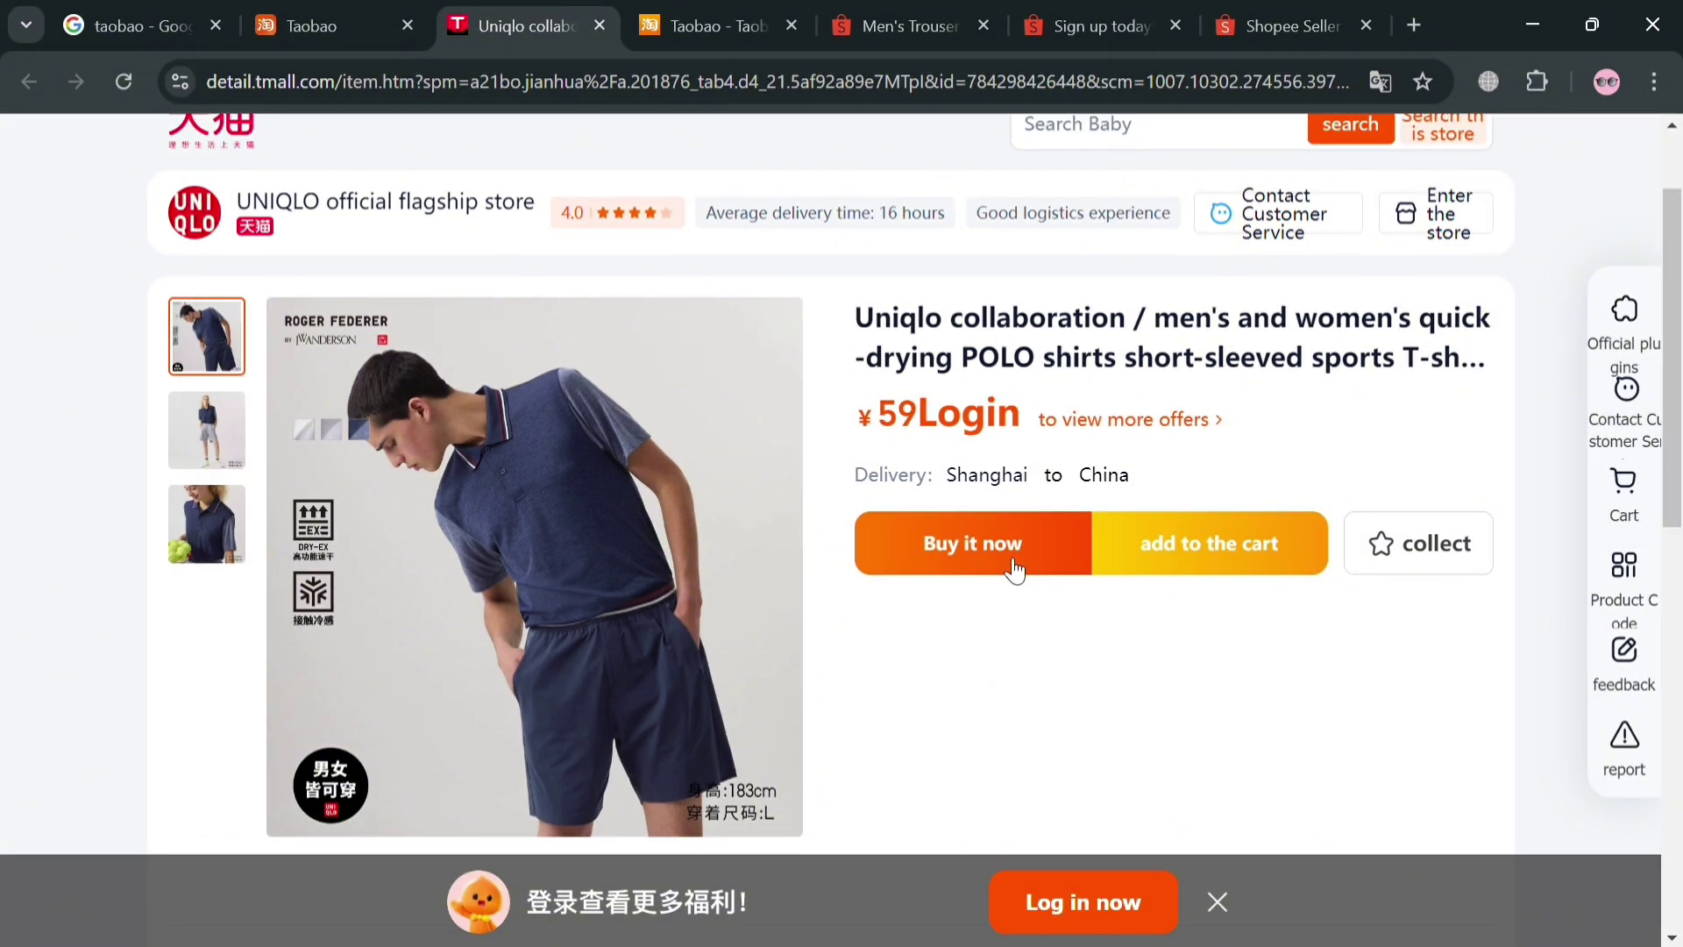
# Choose 'Buy it now' on the ¥59 Uniqlo polo
pyautogui.click(1014, 563)
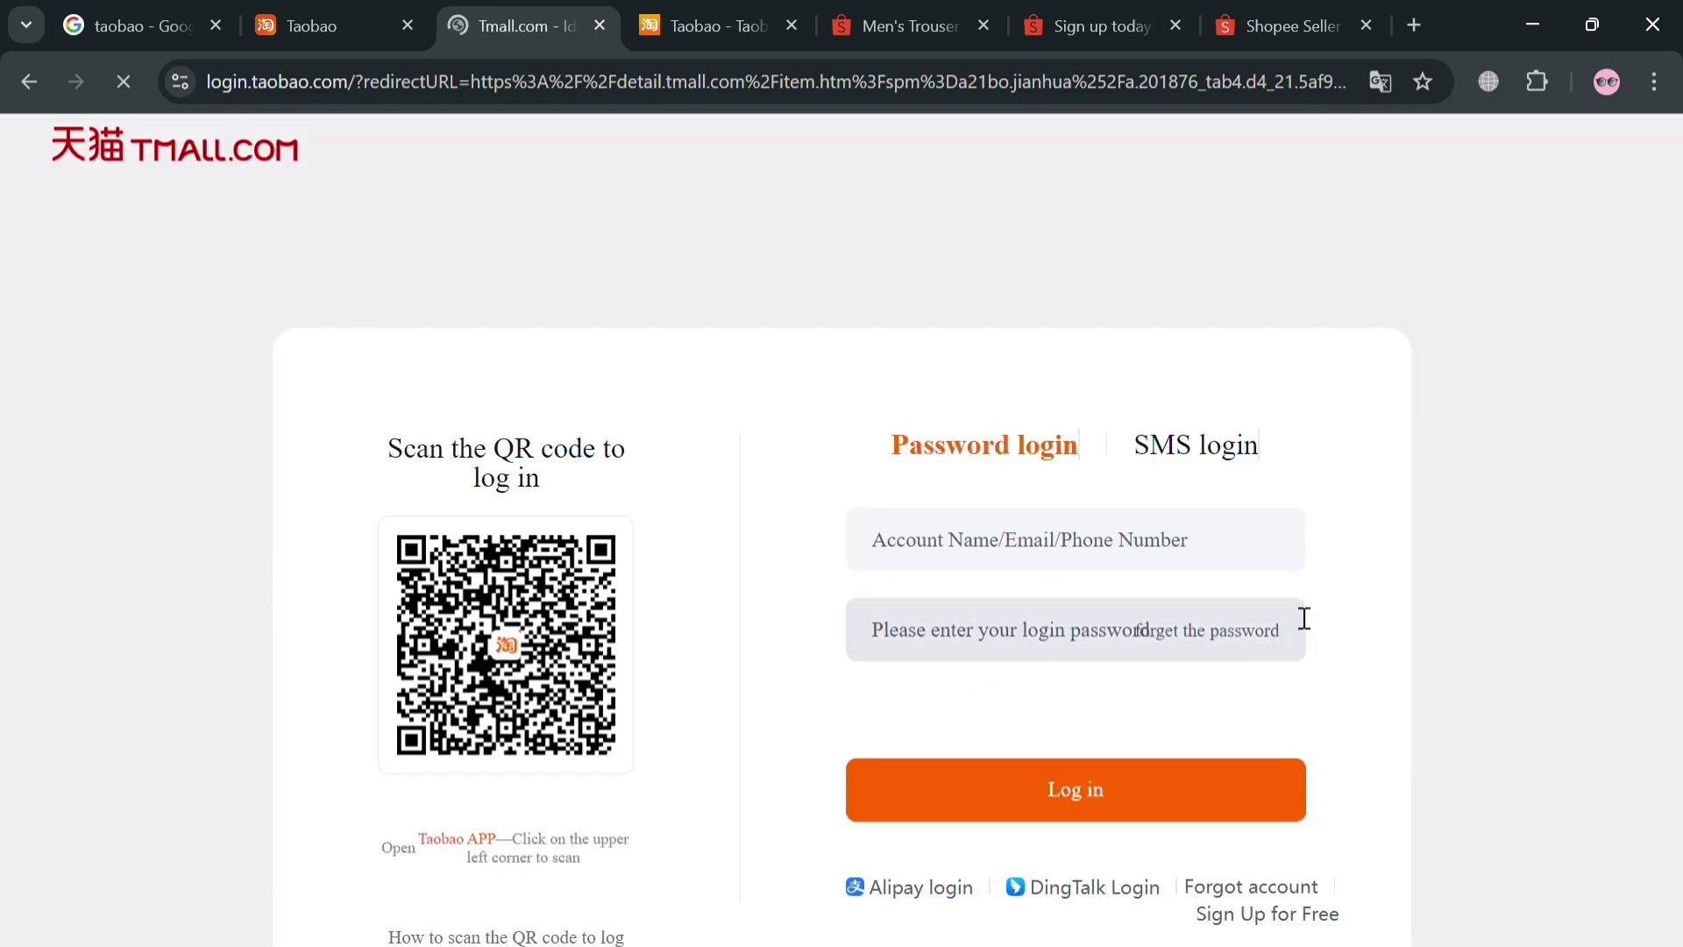
# Switch to SMS login, paste the phone number, and request a verification code
pyautogui.scroll(-1, 1302, 613)
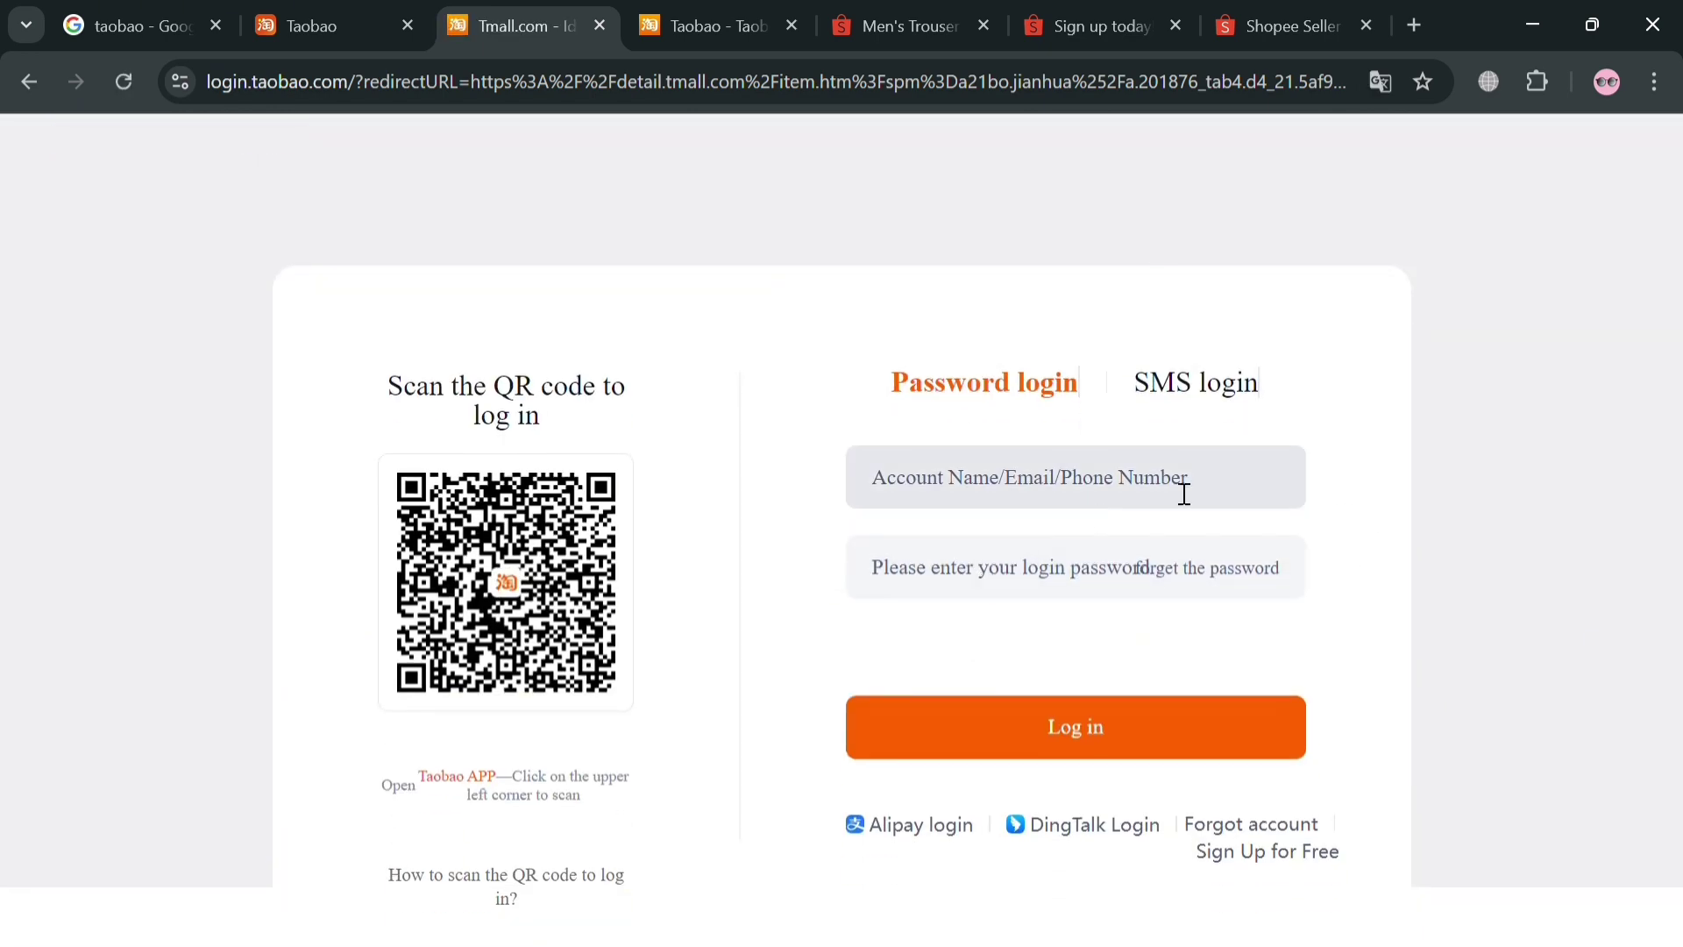
pyautogui.click(1218, 392)
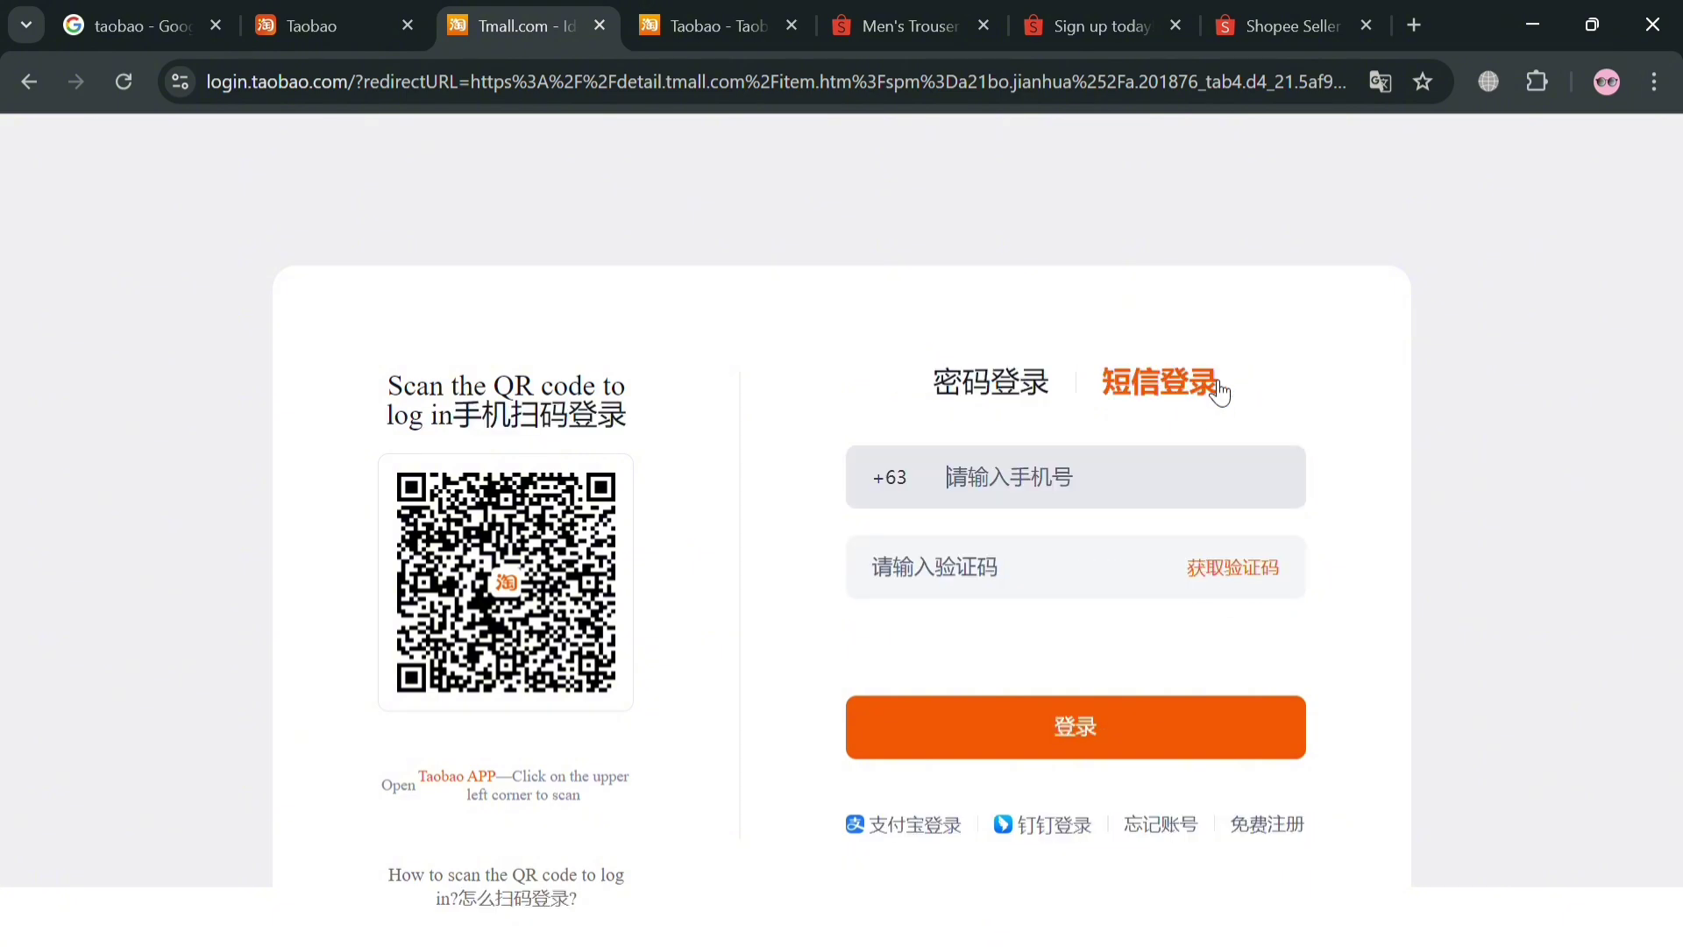
pyautogui.click(1061, 490)
pyautogui.hotkey('ctrl', 'v')
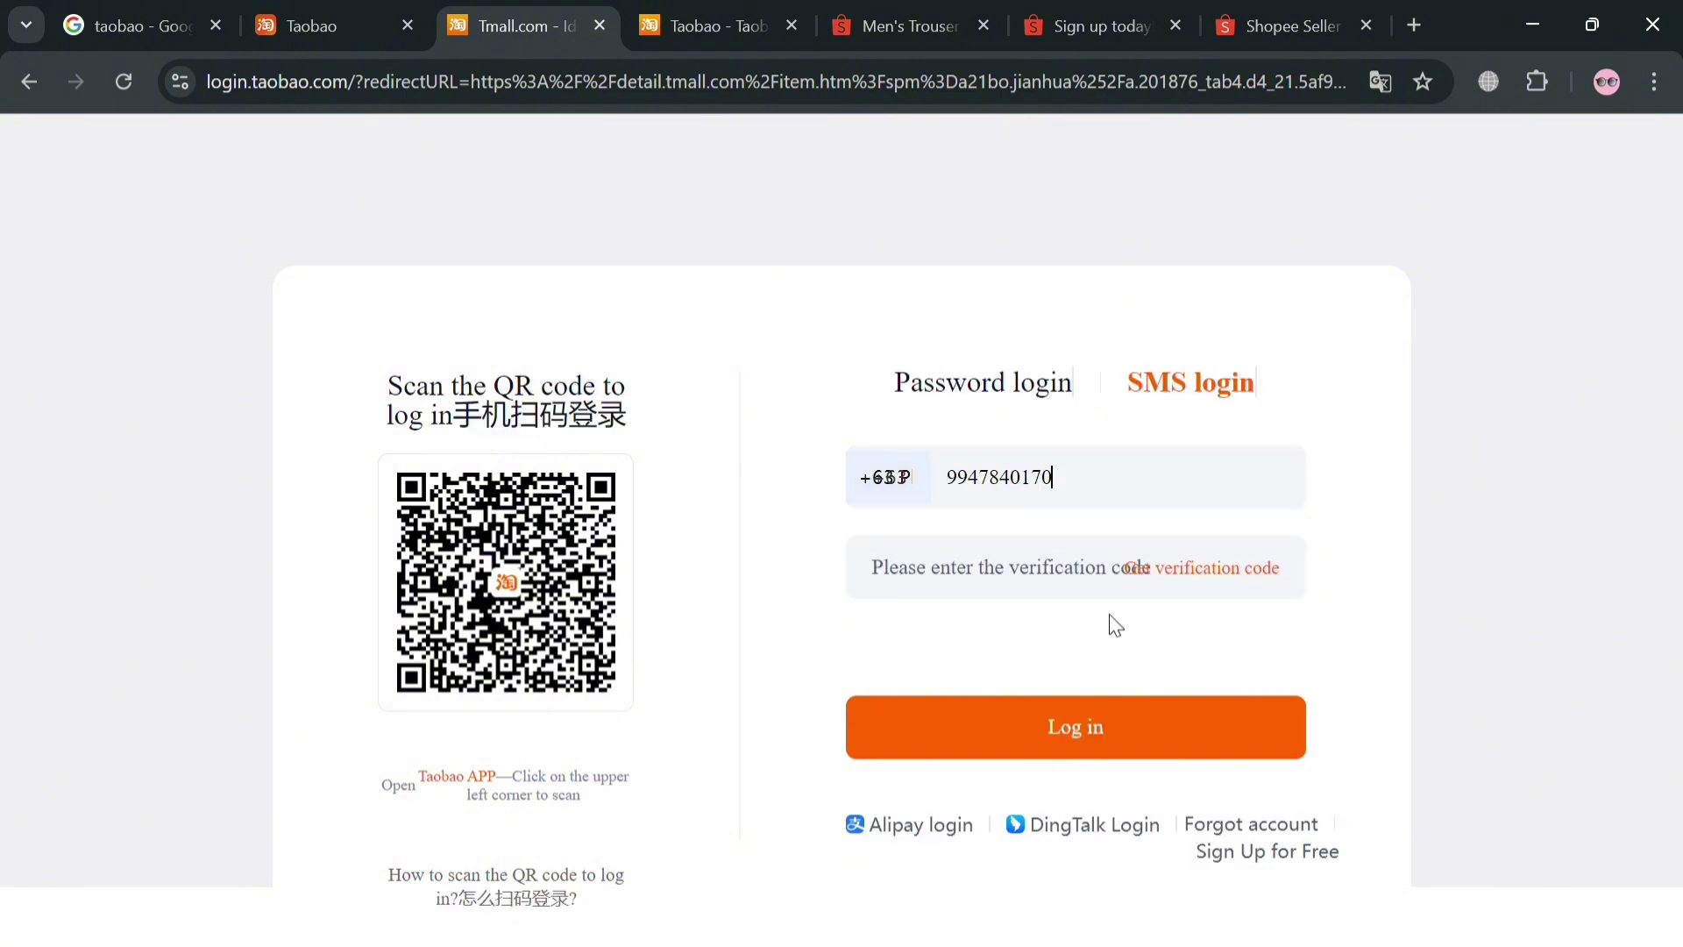
pyautogui.click(1210, 586)
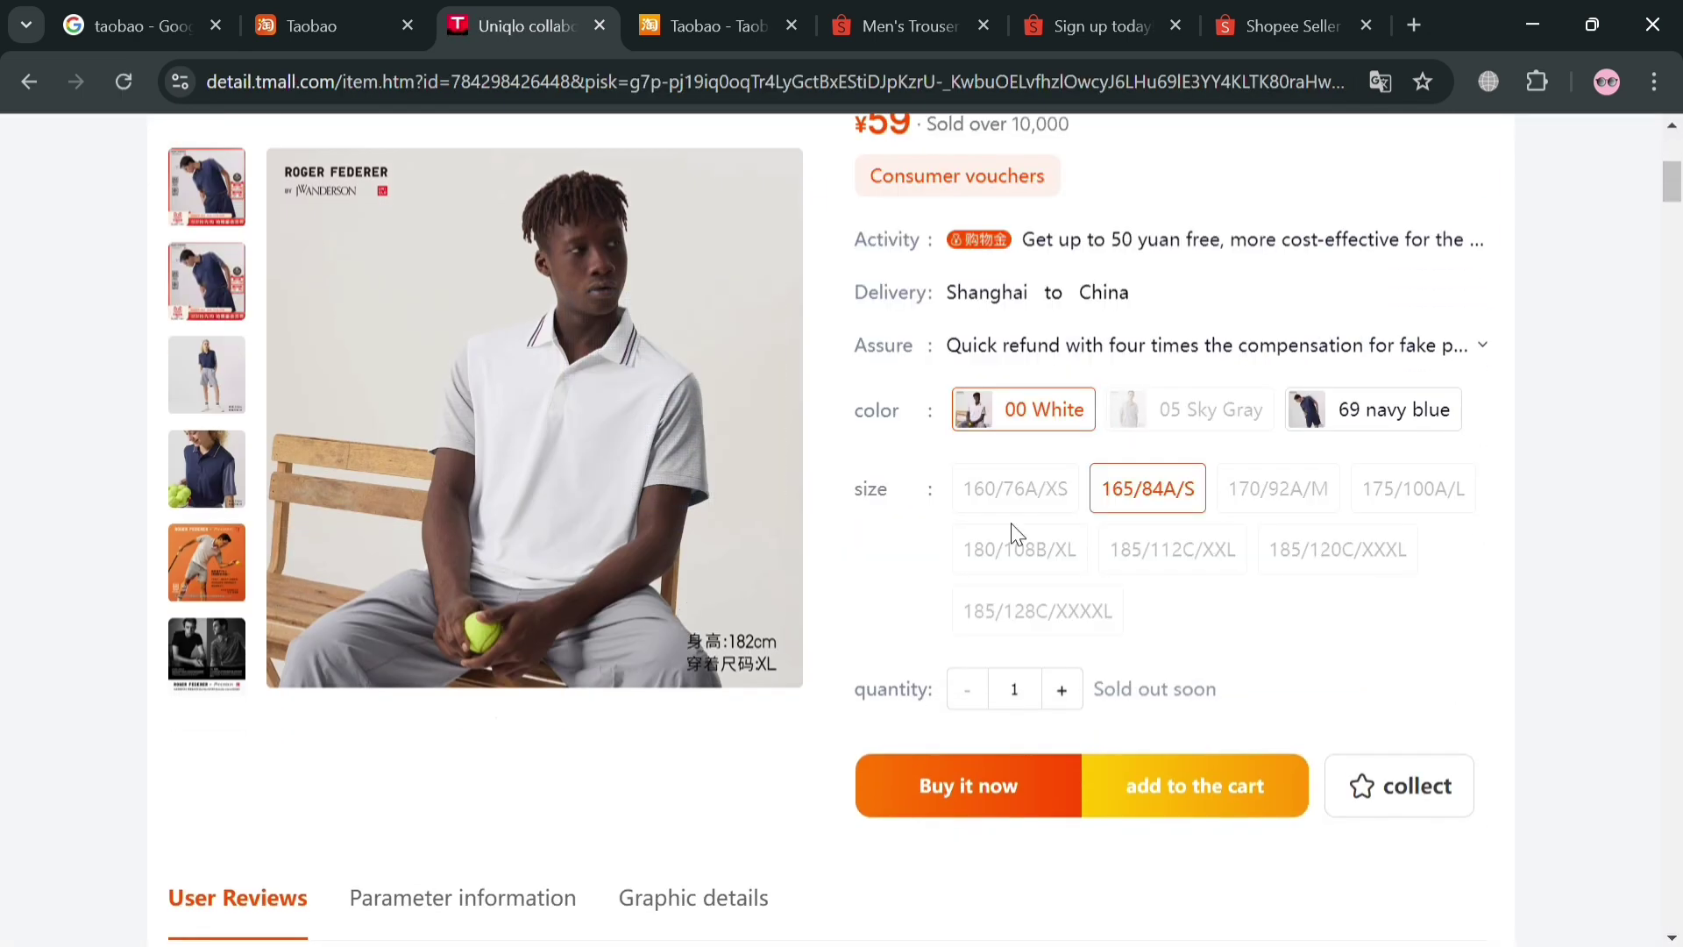
# Scroll the polo page to User Reviews and Parameter information
pyautogui.scroll(-7, 1015, 532)
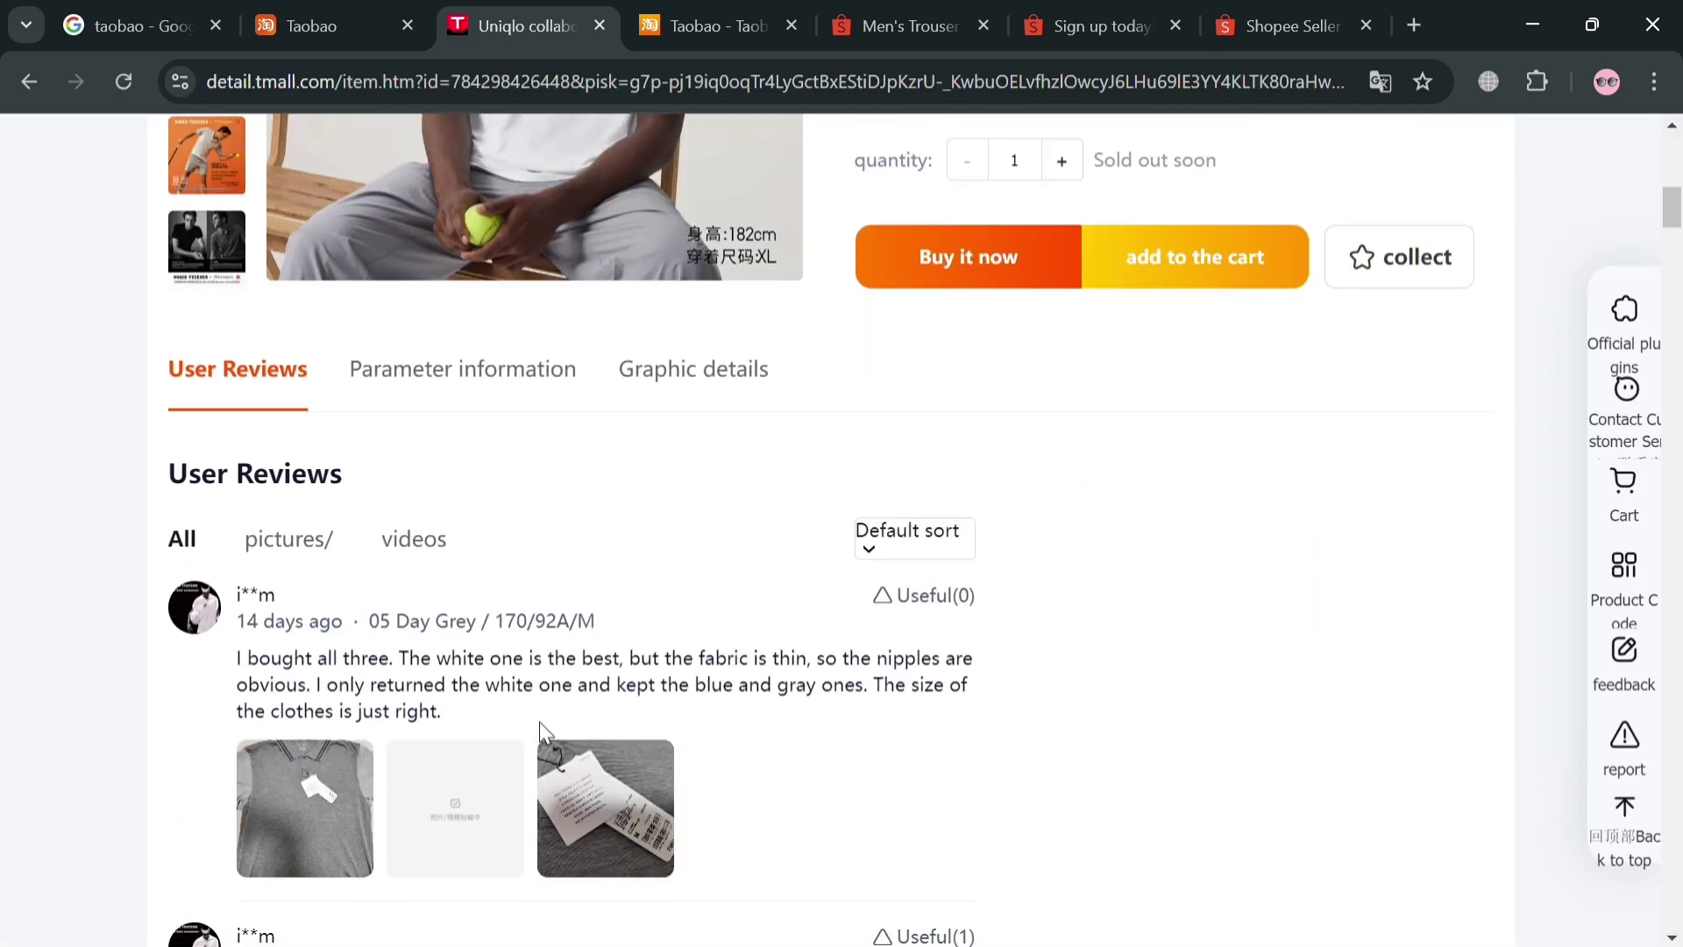
pyautogui.scroll(-3, 430, 709)
pyautogui.scroll(-10, 628, 652)
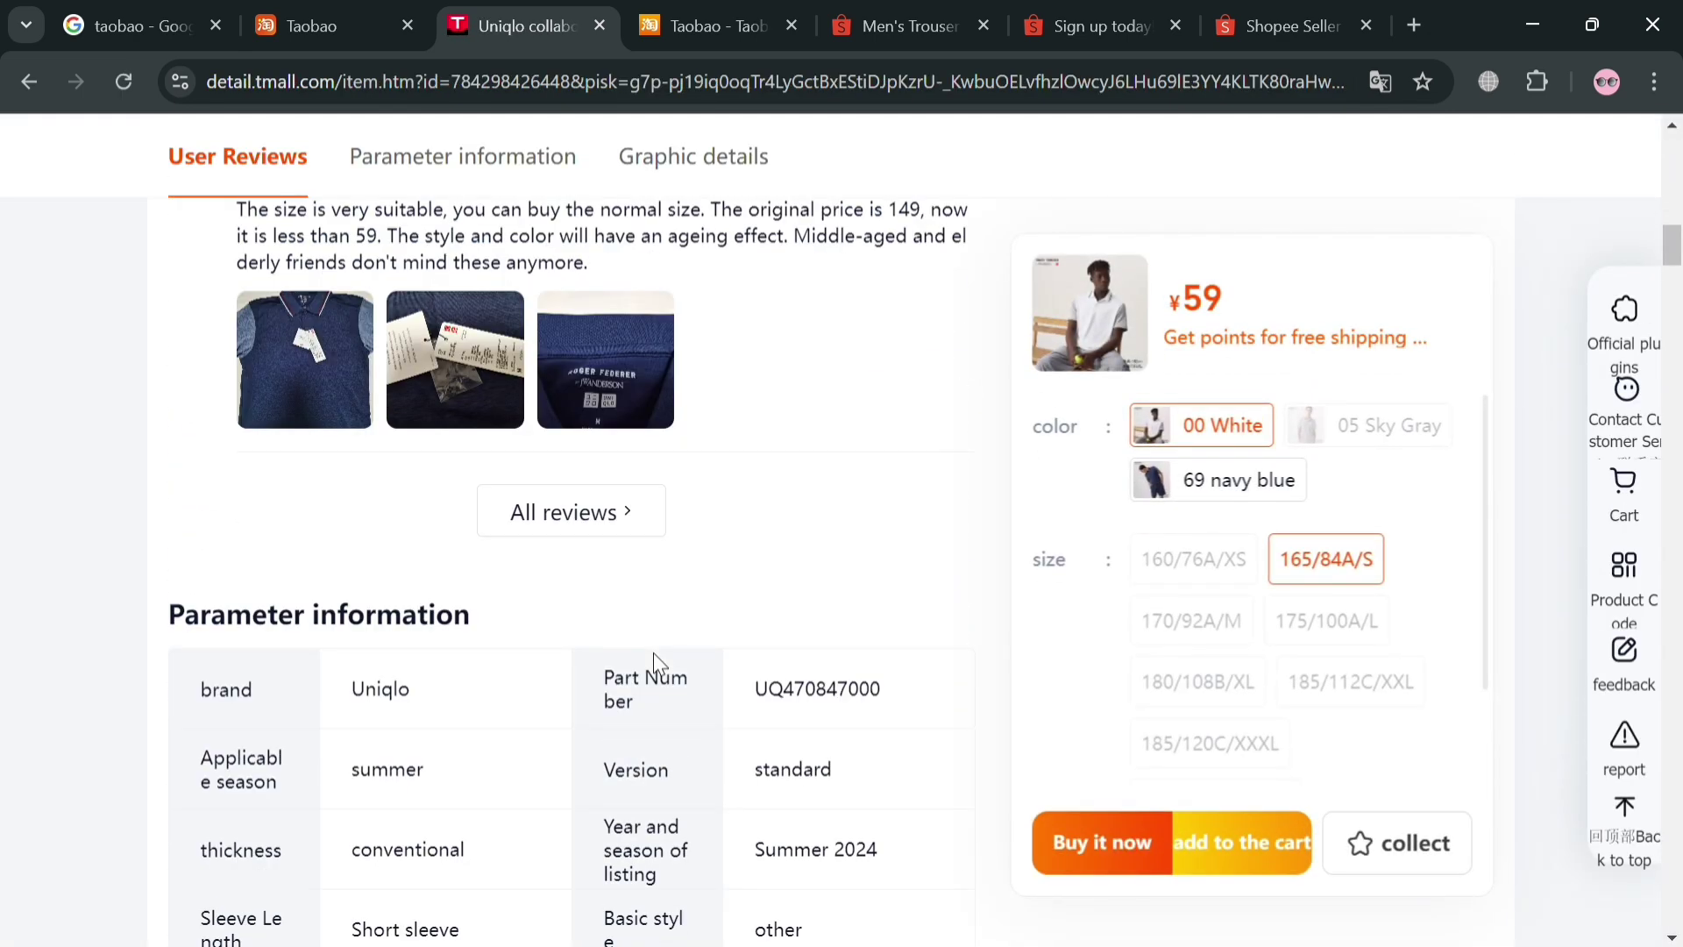
pyautogui.scroll(5, 628, 653)
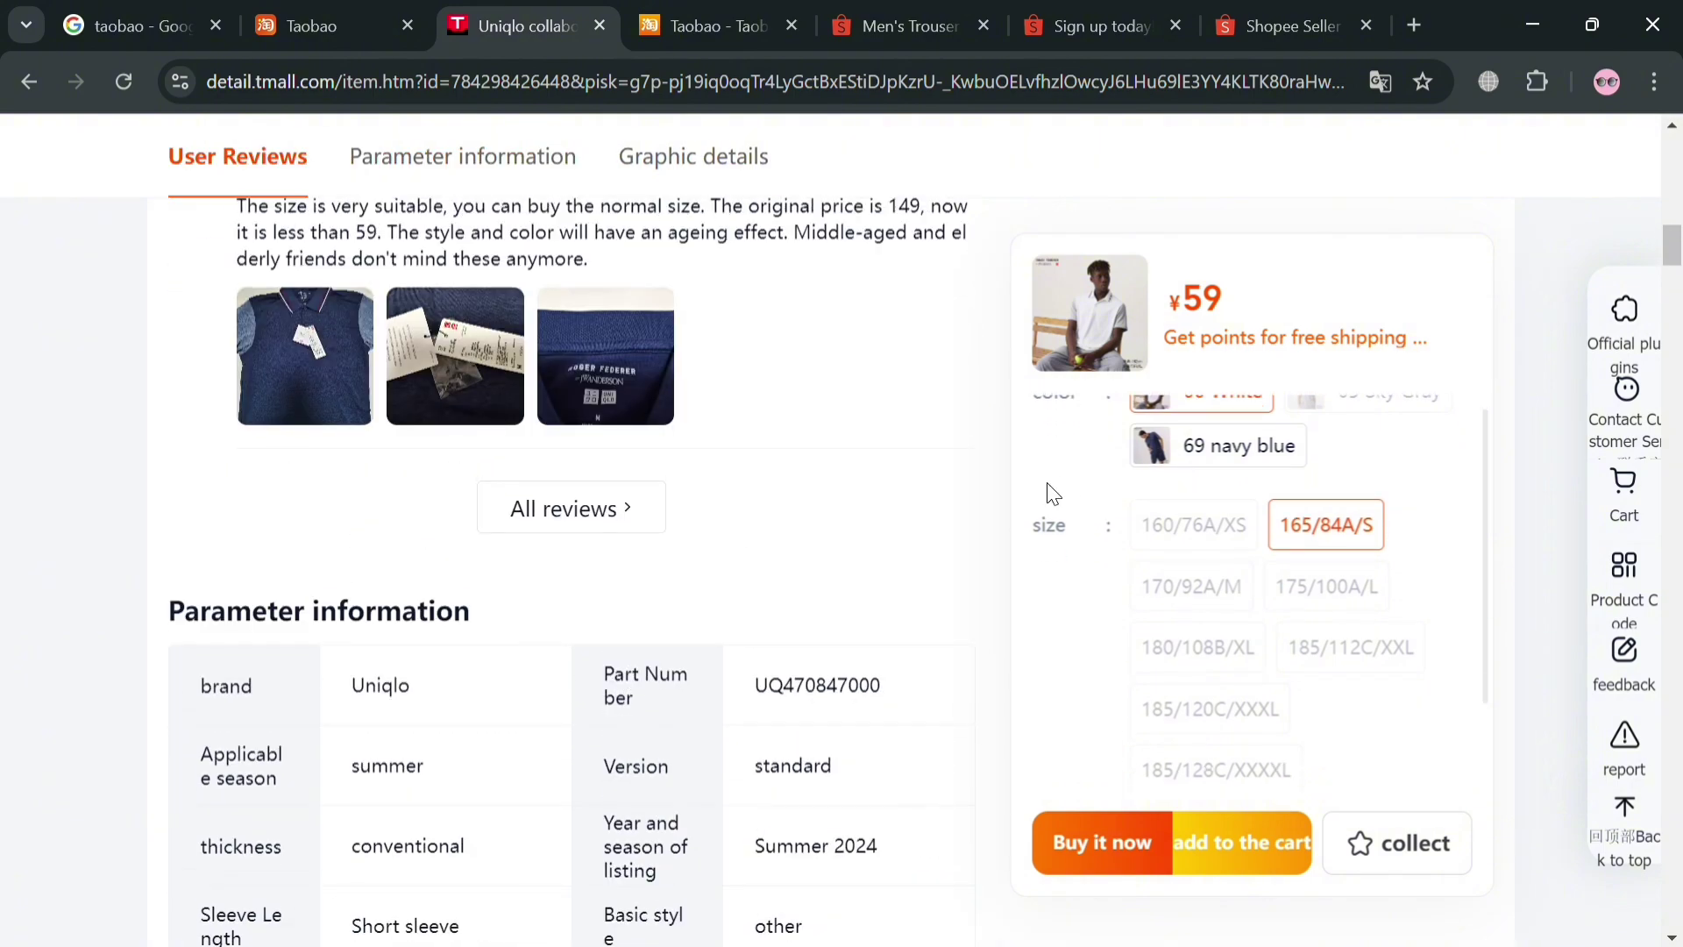
pyautogui.scroll(-3, 628, 652)
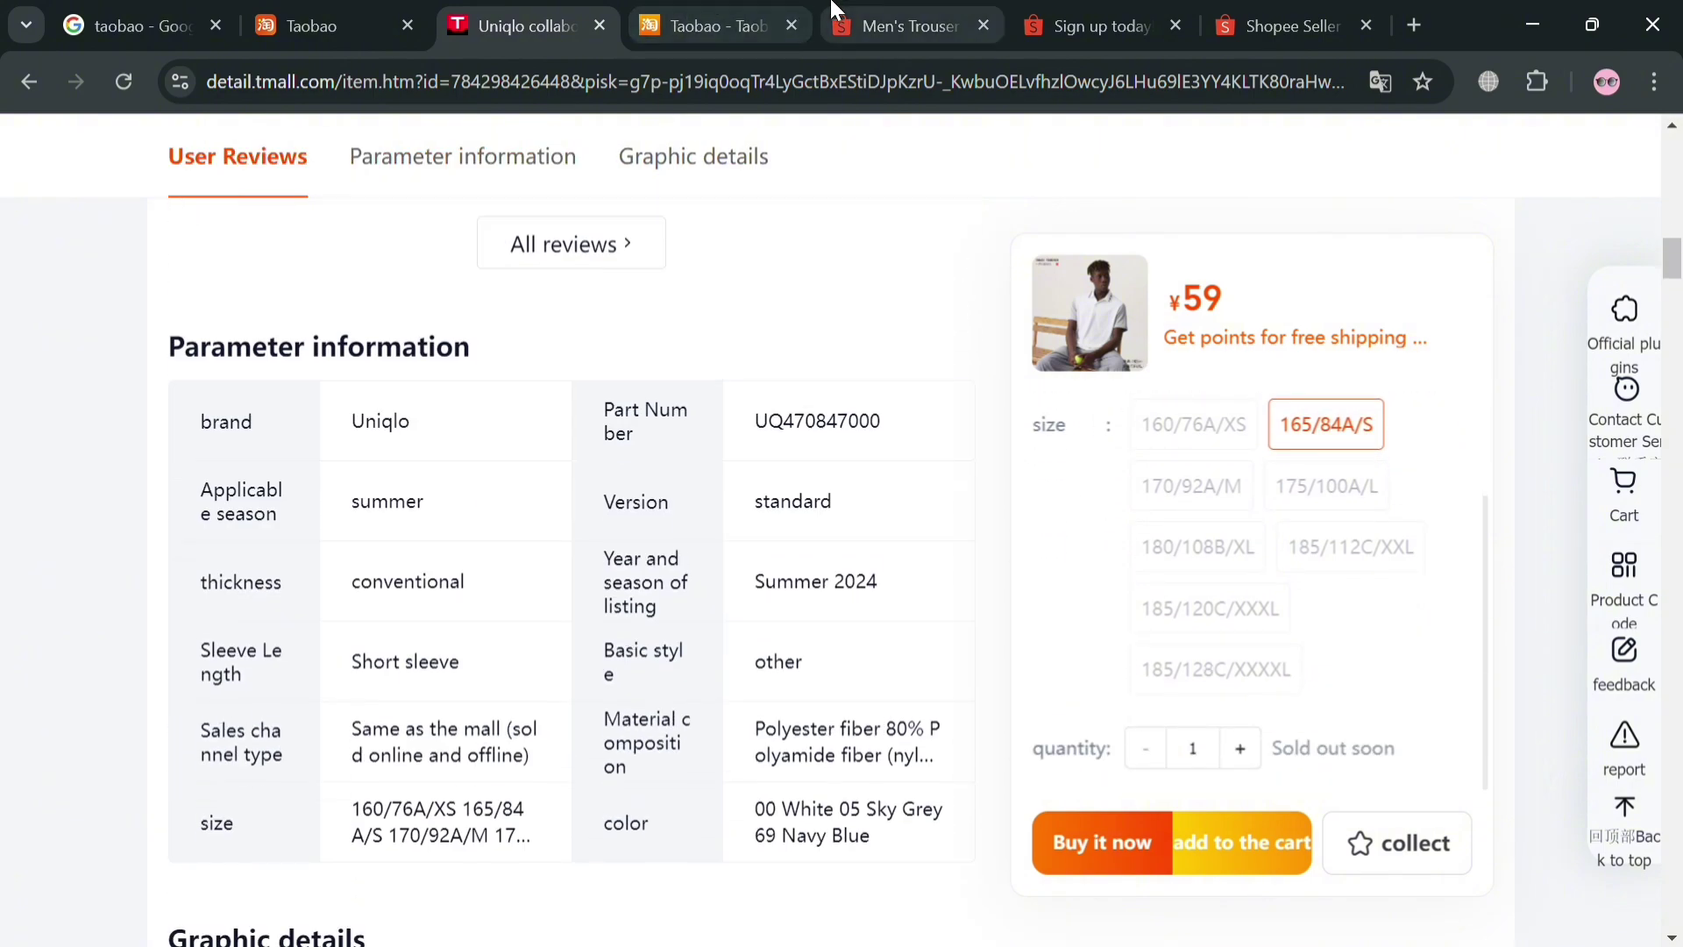
# Return to the Shopee Men's Trouser tab and review the ₱119 baggy pants' colour and size options
pyautogui.click(903, 25)
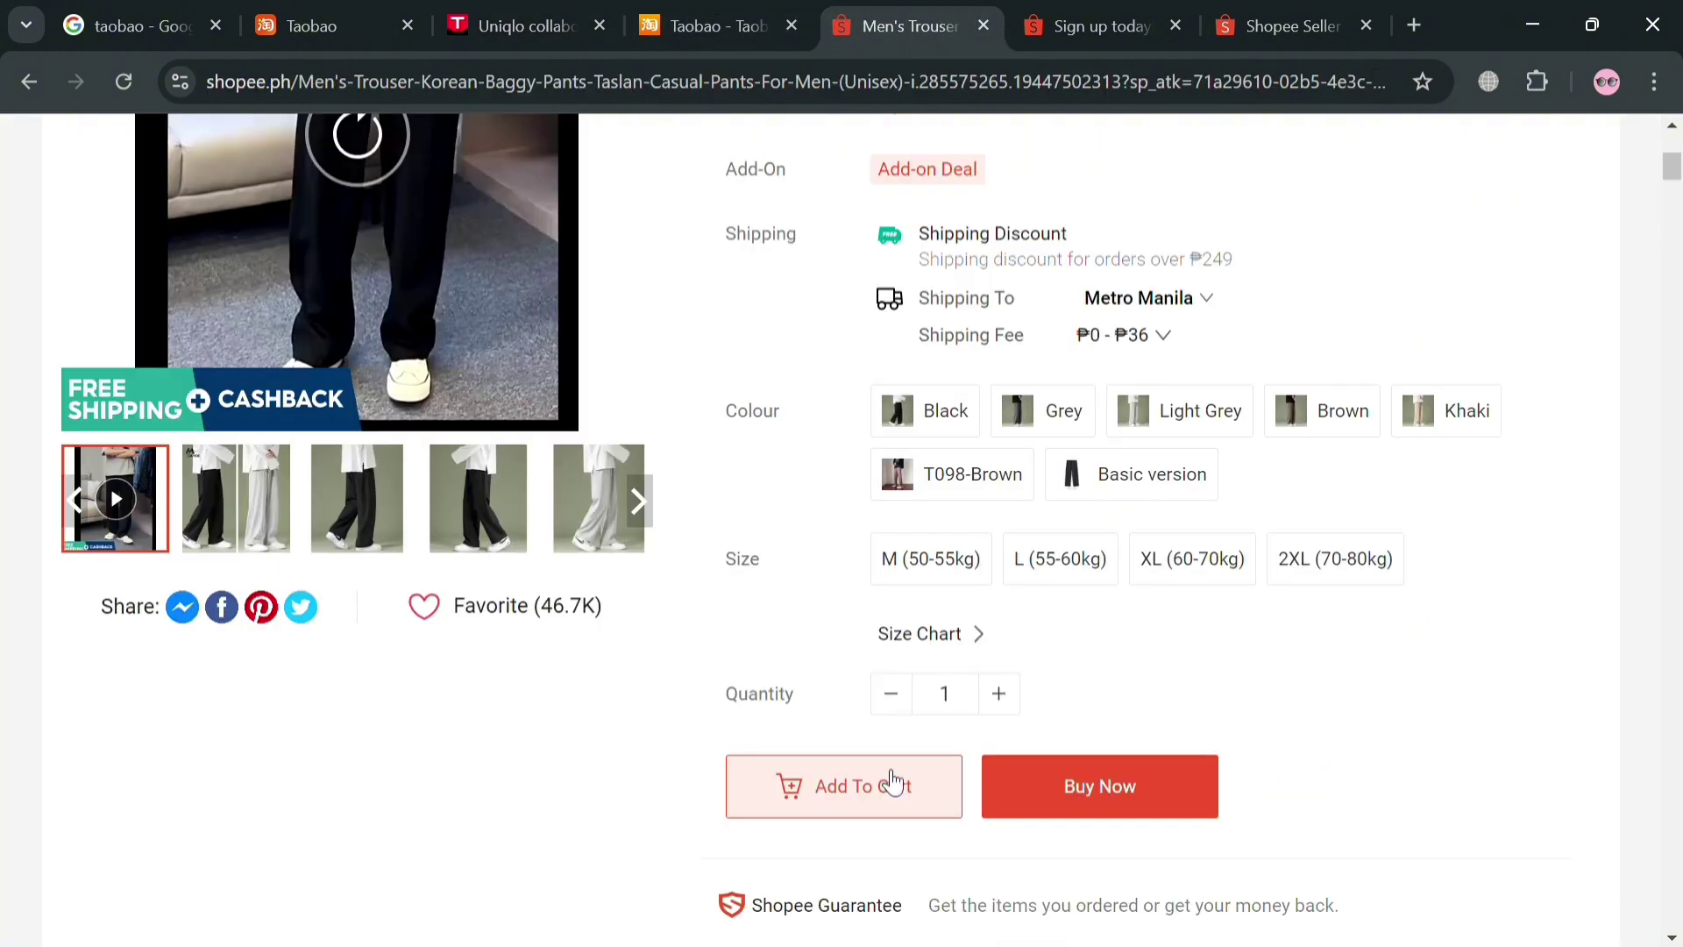
pyautogui.scroll(6, 1040, 711)
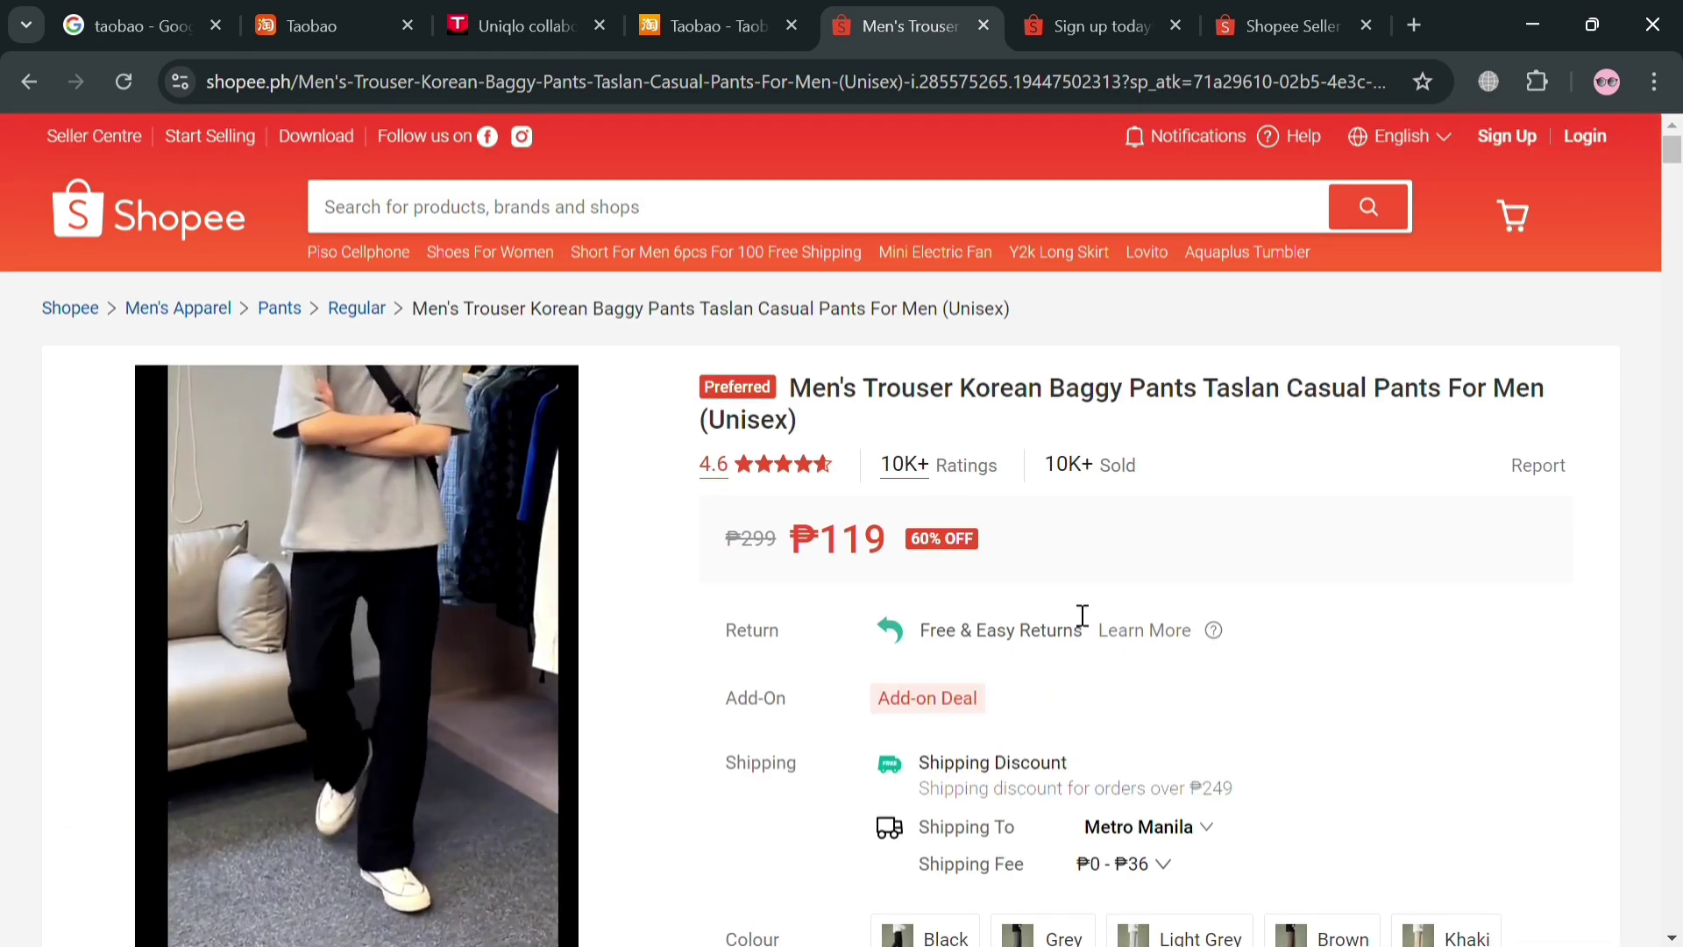
pyautogui.scroll(-6, 1041, 712)
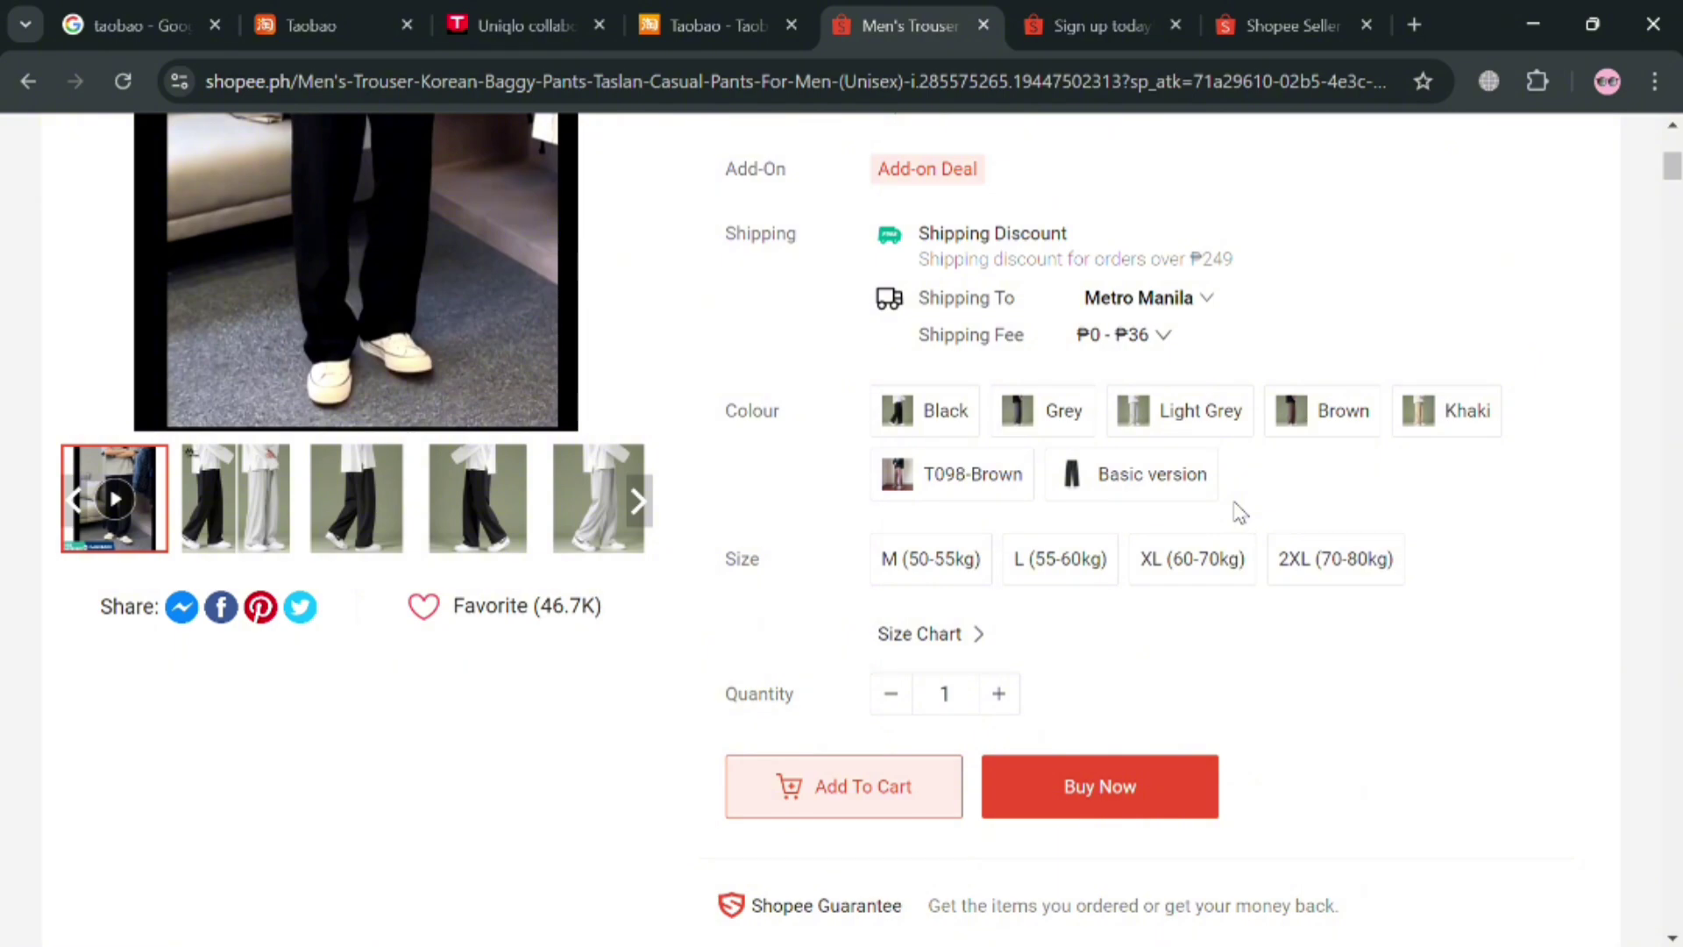
pyautogui.scroll(-9, 1239, 512)
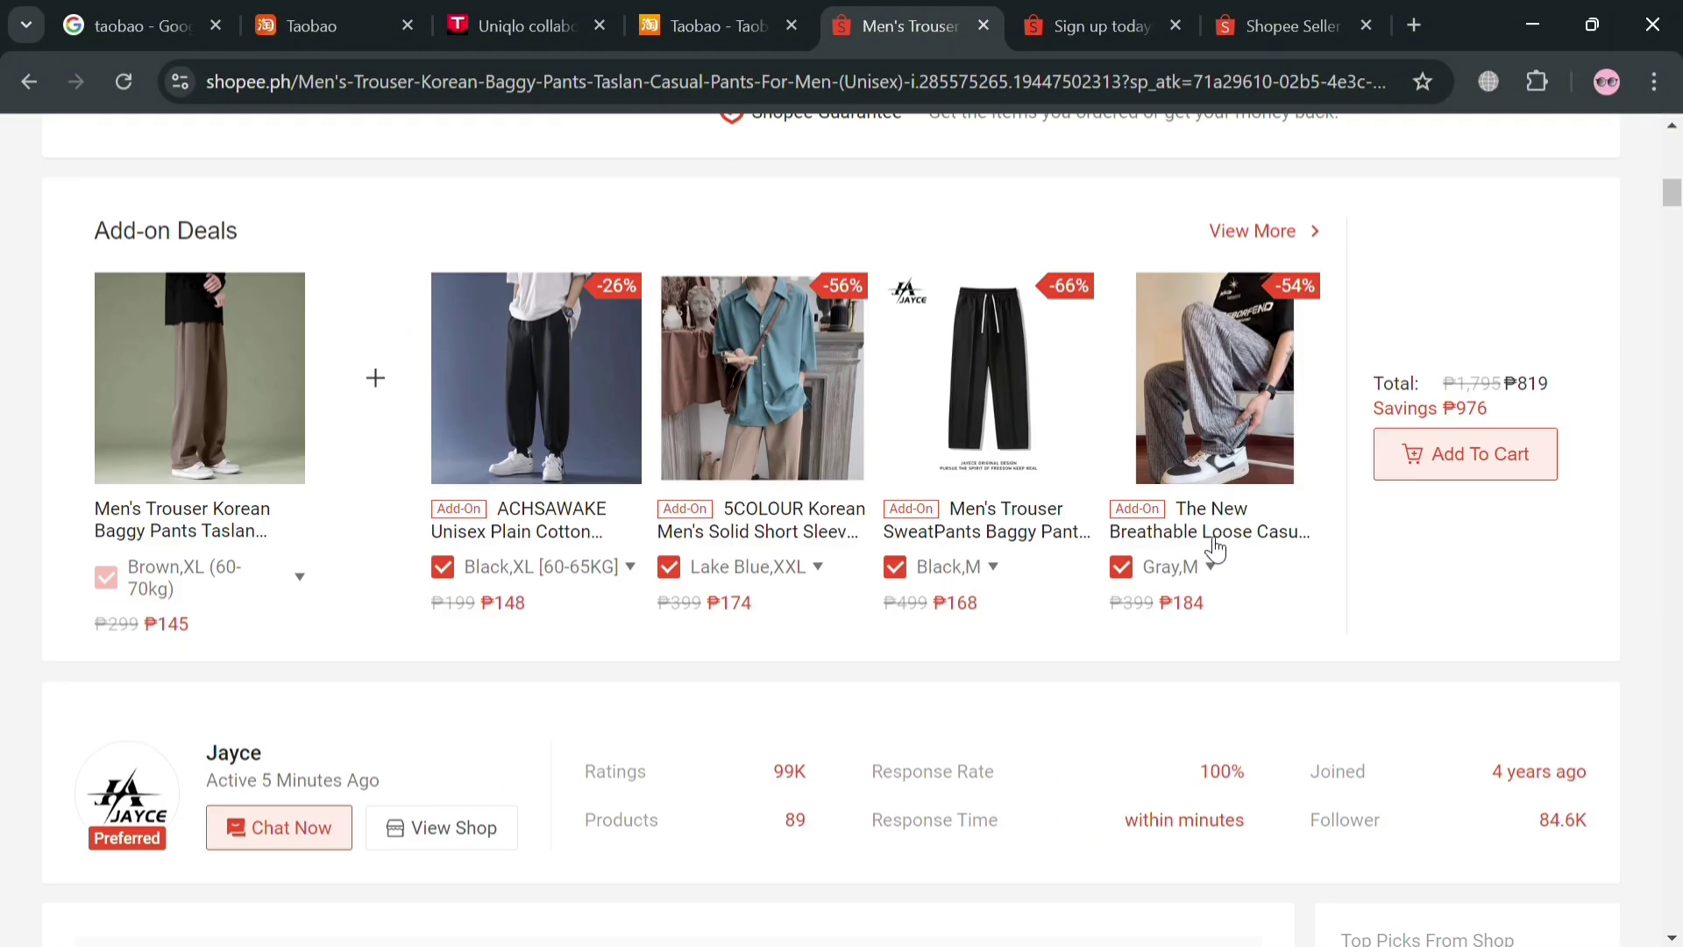
pyautogui.scroll(7, 1227, 544)
pyautogui.scroll(3, 1278, 179)
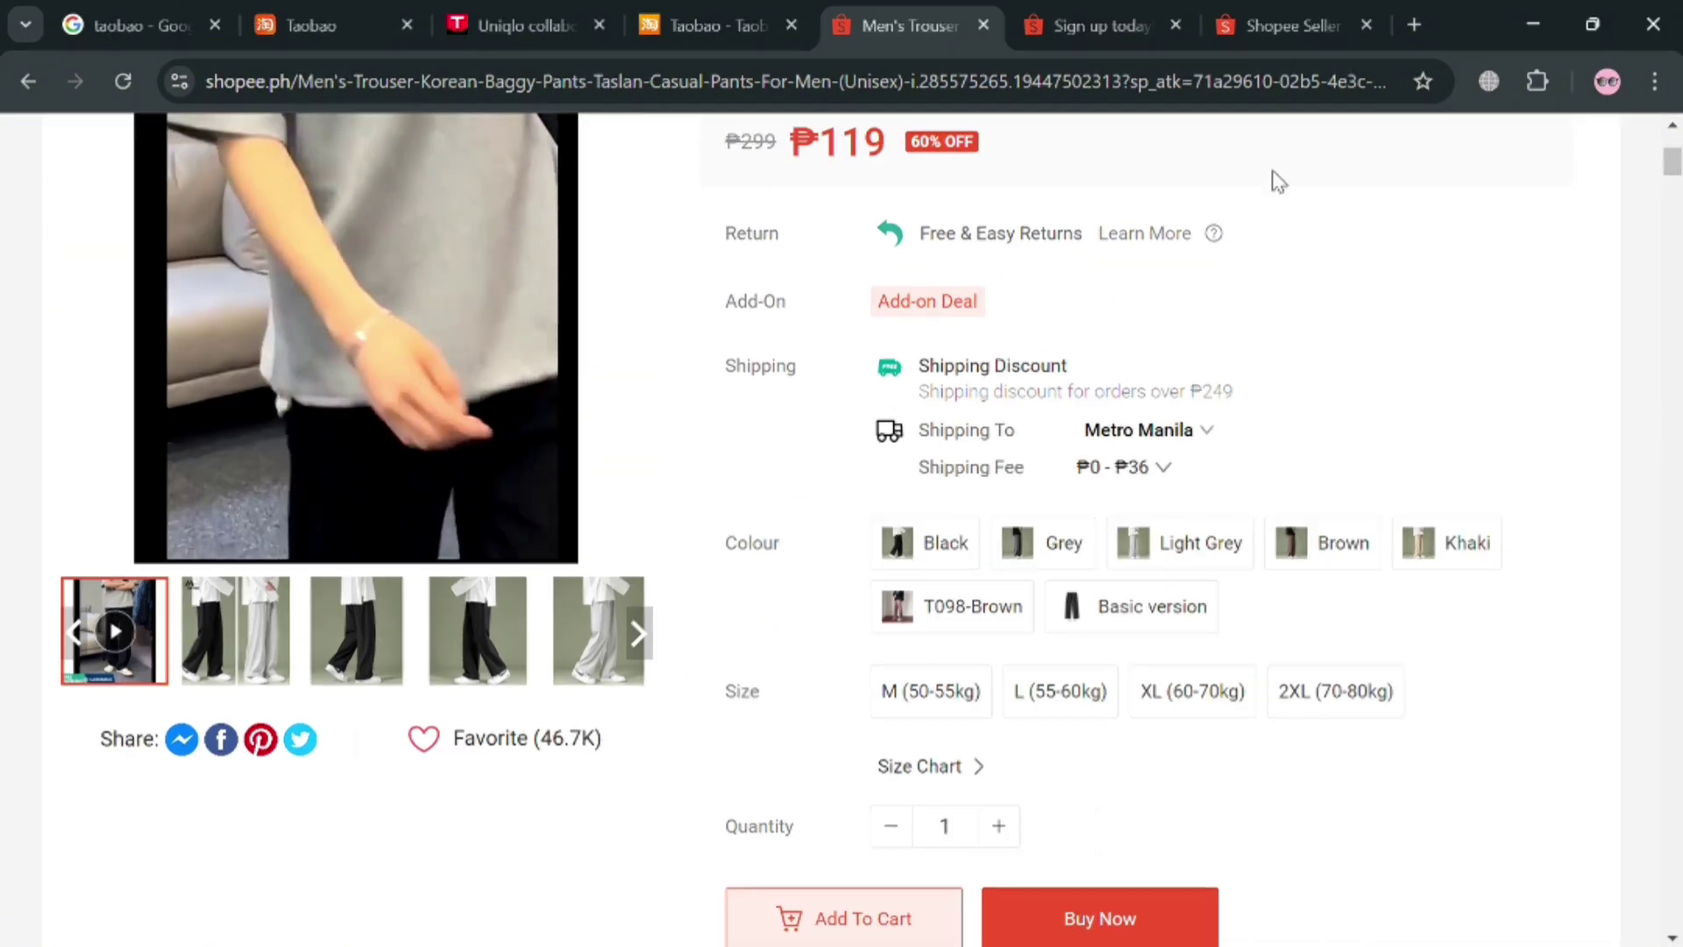